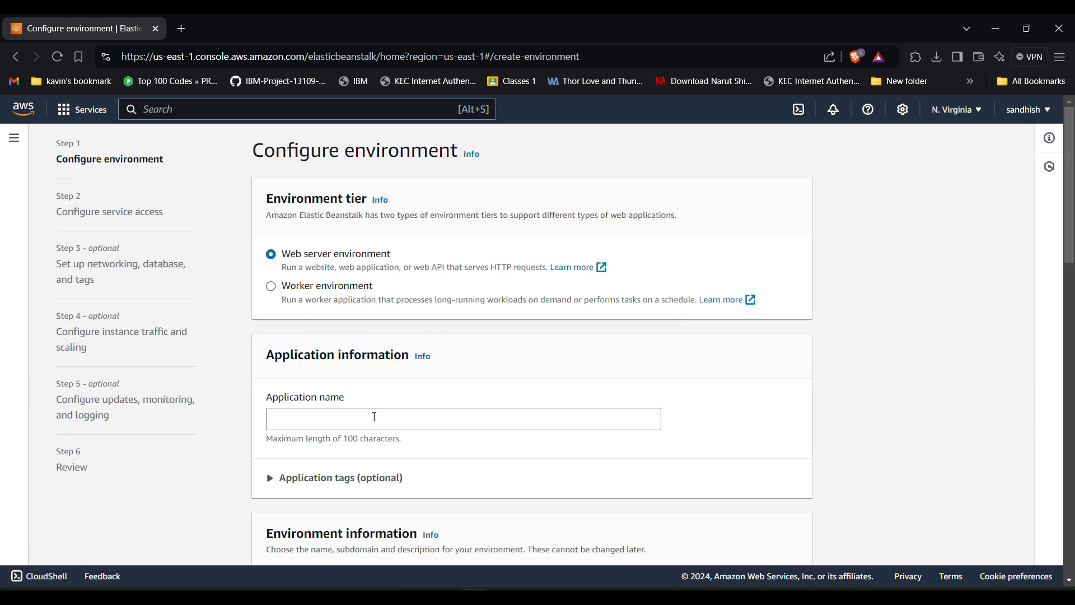
- Name the application sample_ebs and add an 'owner' tag set to the owner's name
{"action": "left_click", "coordinate": [375, 417]}
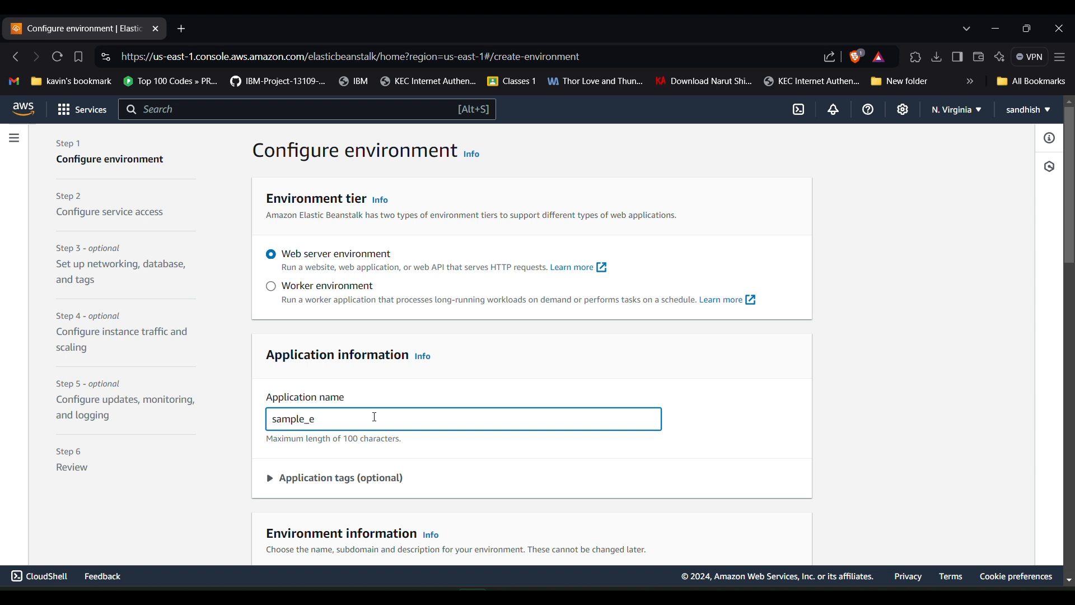
{"action": "scroll", "coordinate": [375, 418], "scroll_direction": "down", "scroll_amount": 4}
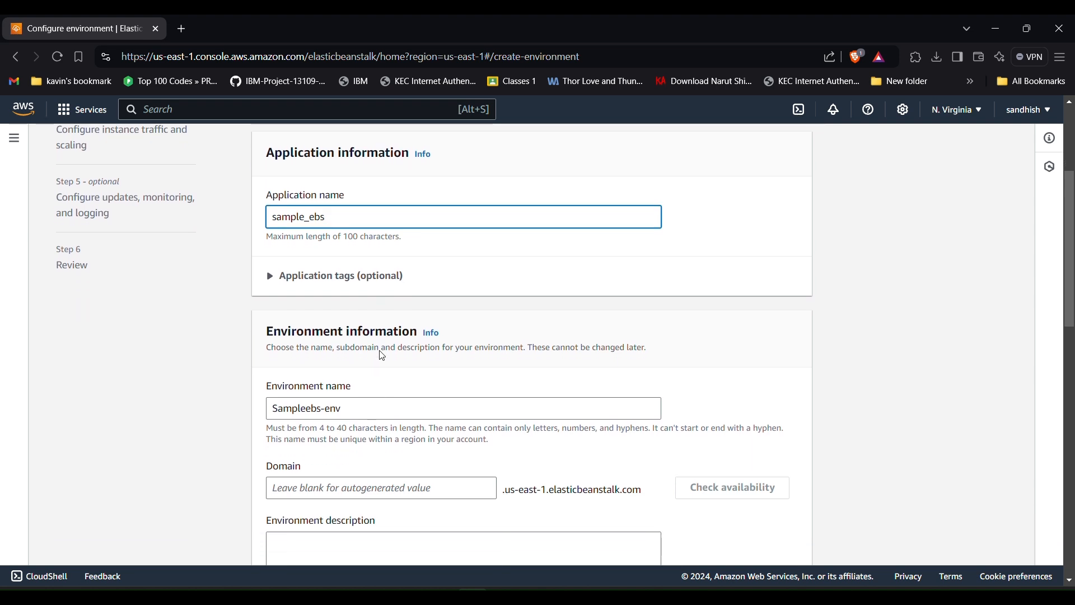
{"action": "left_click", "coordinate": [385, 276]}
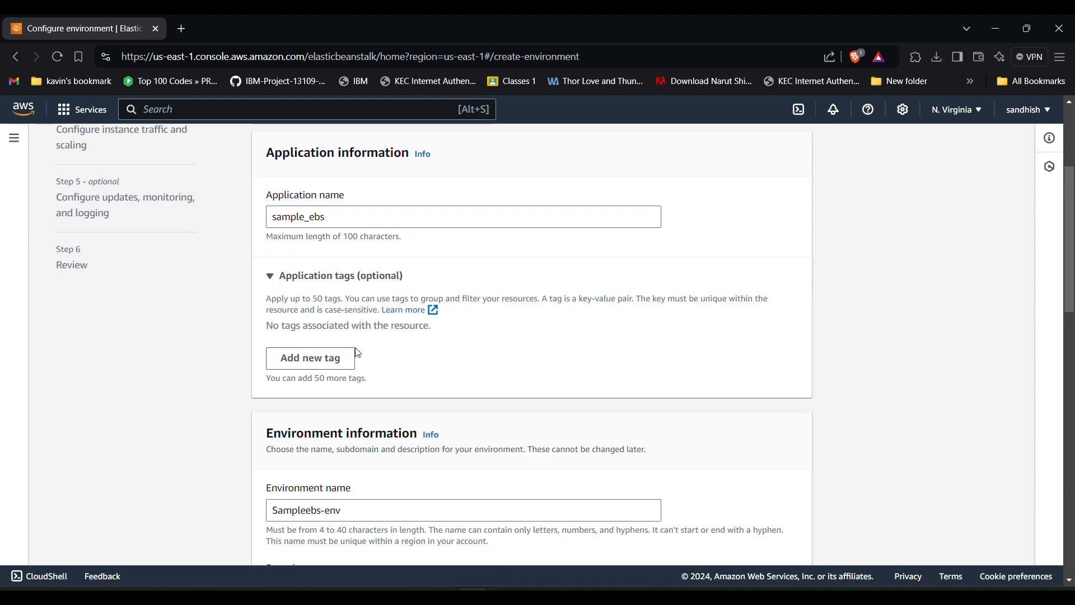
{"action": "left_click", "coordinate": [318, 359]}
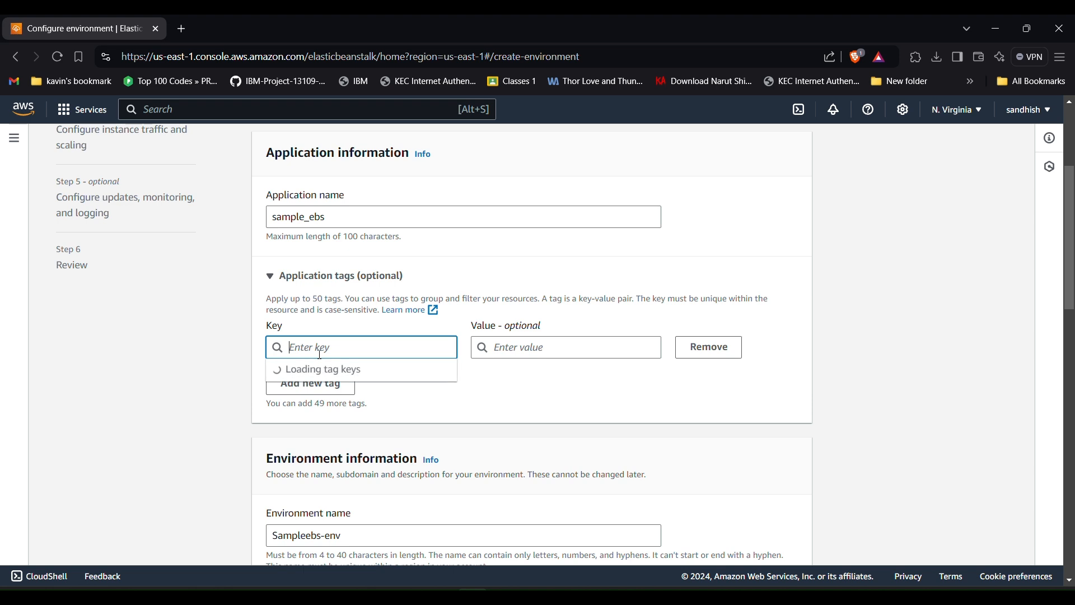
{"action": "type", "text": "ow"}
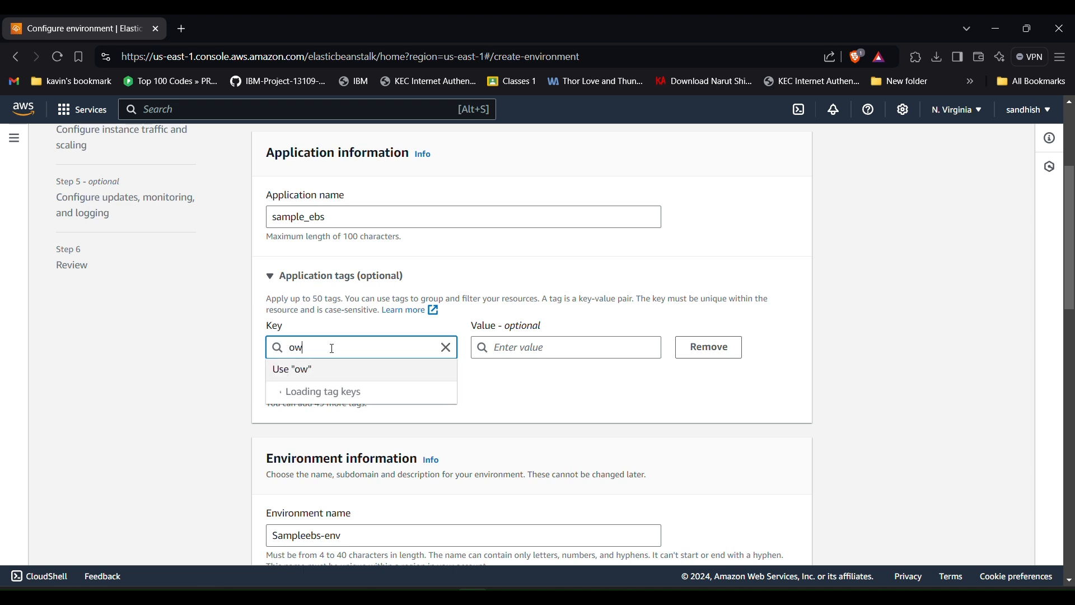
{"action": "type", "text": "ner"}
{"action": "left_click", "coordinate": [493, 348]}
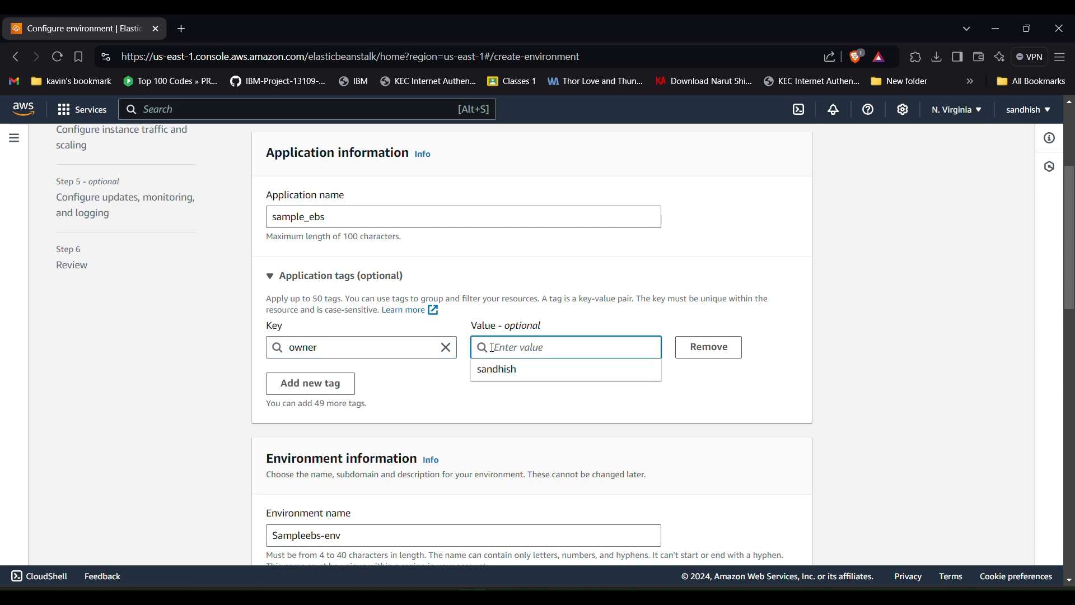
{"action": "type", "text": "ragu"}
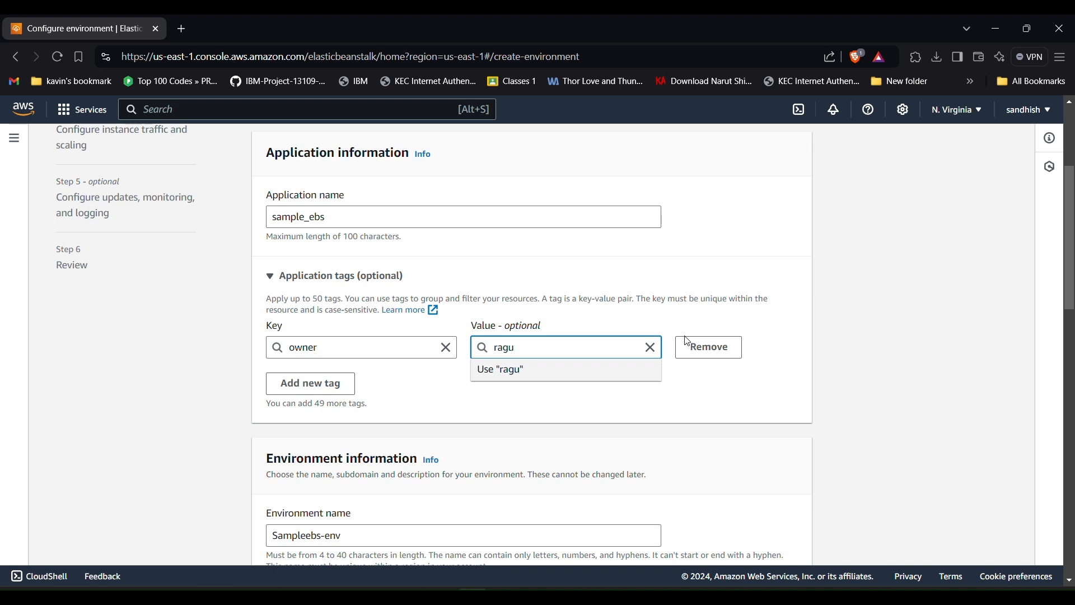
- Add a second application tag, technology = python
{"action": "left_click", "coordinate": [332, 385]}
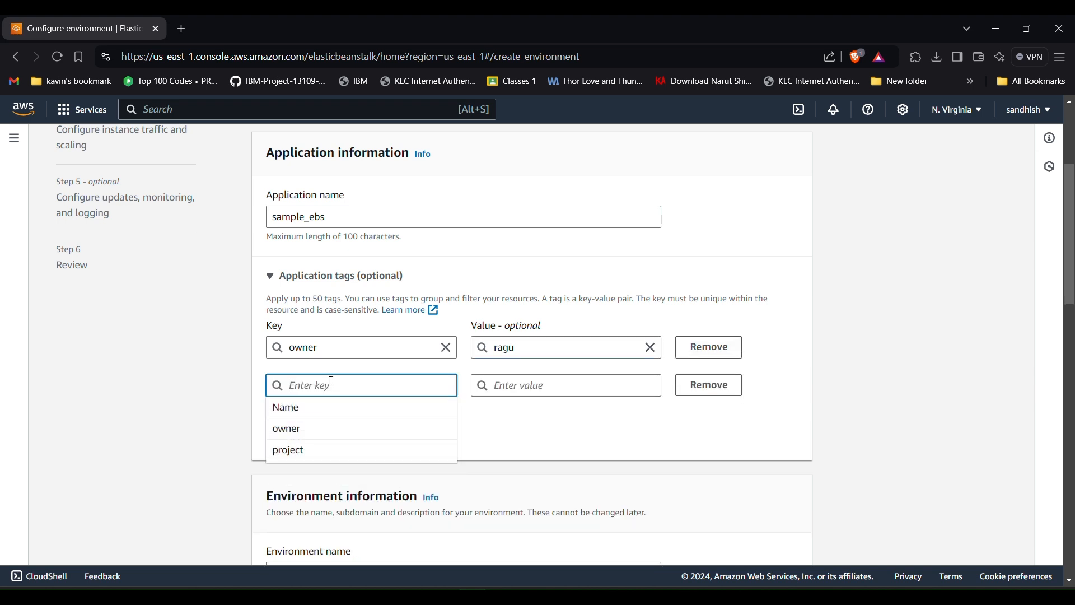
{"action": "type", "text": "tecn"}
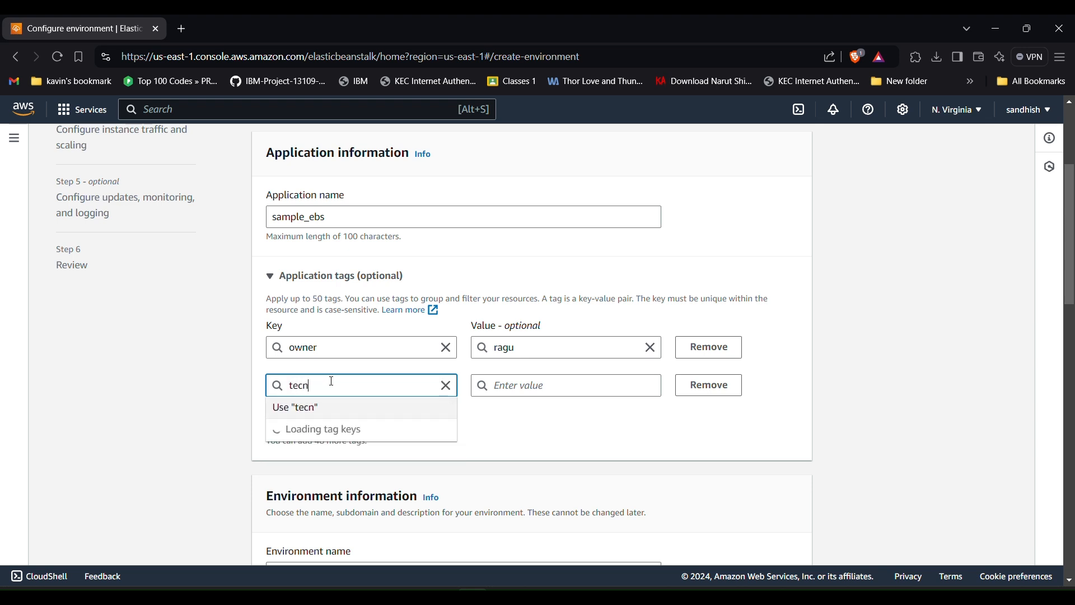
{"action": "key", "text": "BackSpace"}
{"action": "type", "text": "hnology"}
{"action": "left_click", "coordinate": [500, 390]}
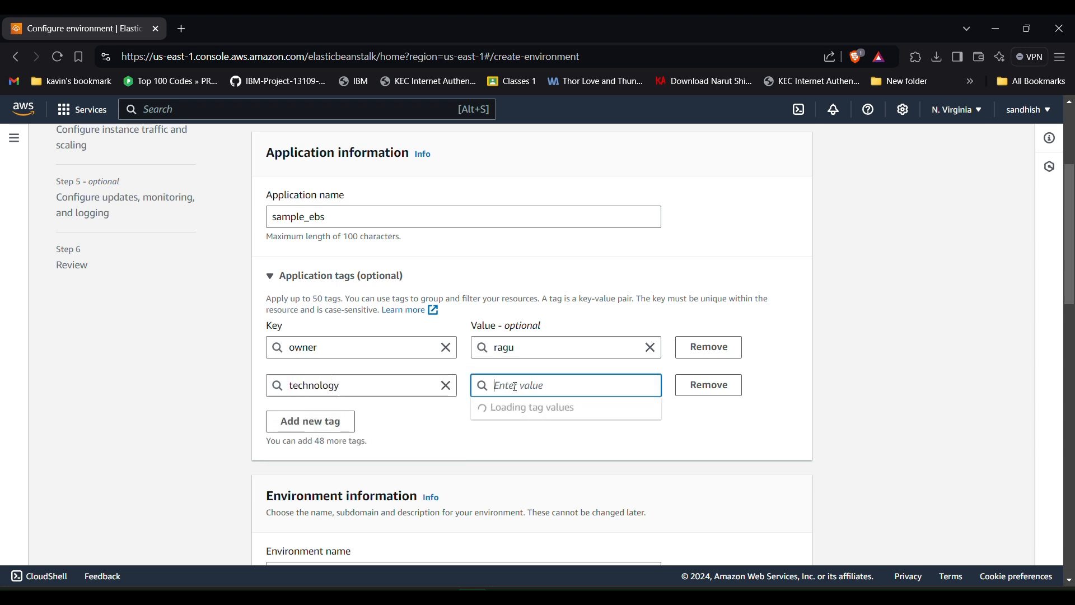
{"action": "type", "text": "python"}
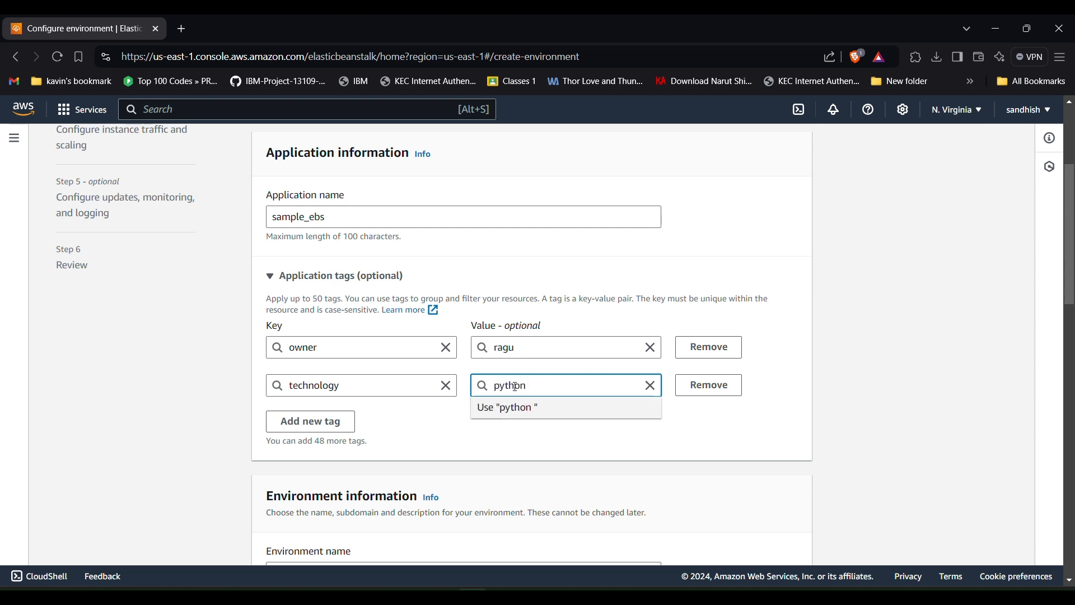
{"action": "left_click", "coordinate": [445, 452]}
- Enter 'sample creation' as the environment description
{"action": "scroll", "coordinate": [442, 448], "scroll_direction": "down", "scroll_amount": 2}
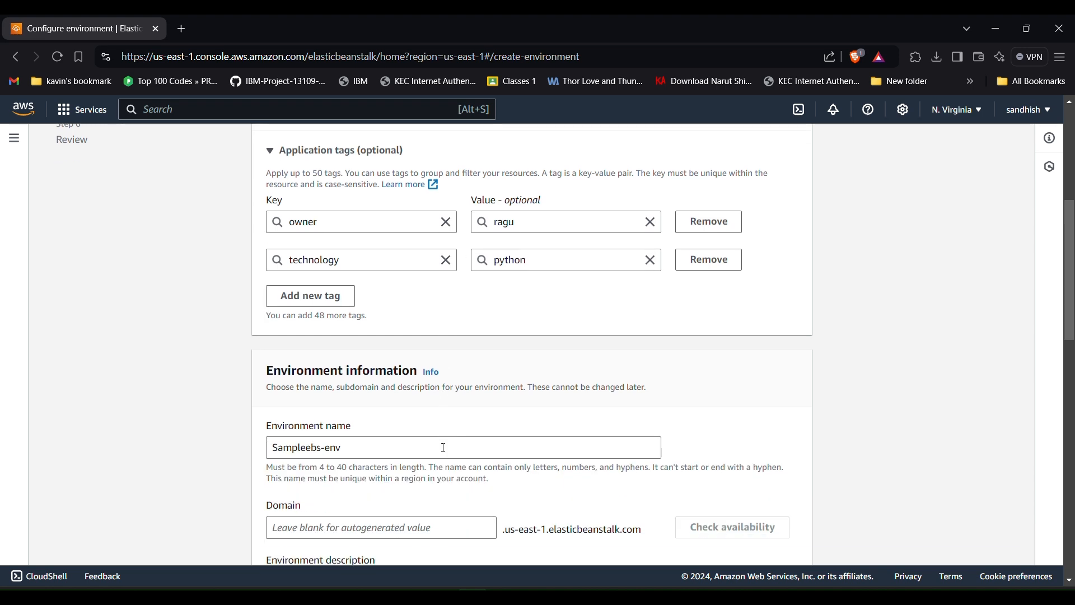
{"action": "scroll", "coordinate": [403, 439], "scroll_direction": "down", "scroll_amount": 3}
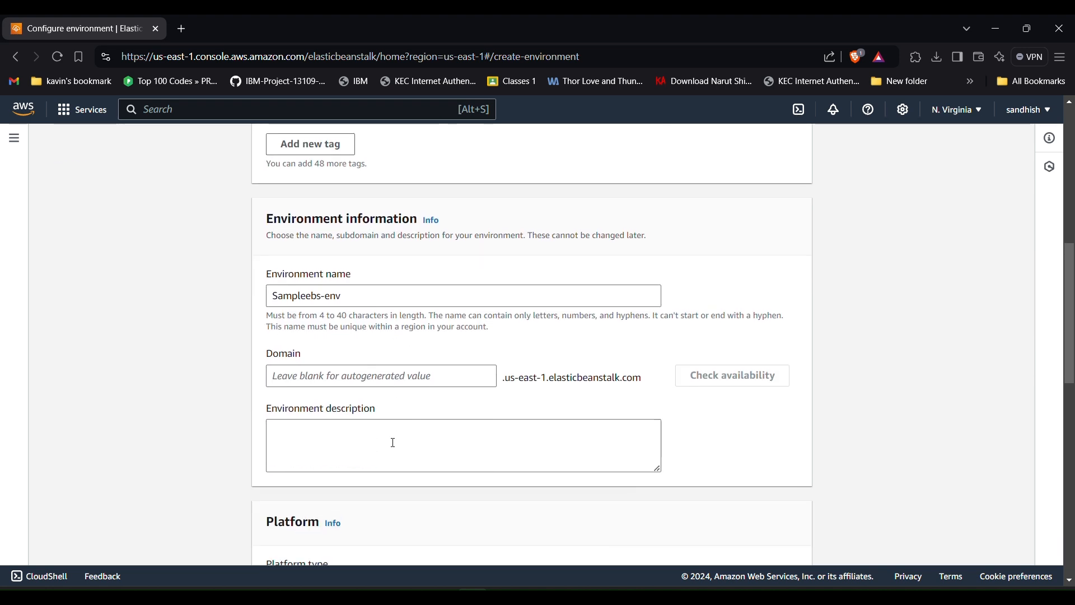
{"action": "left_click", "coordinate": [360, 432]}
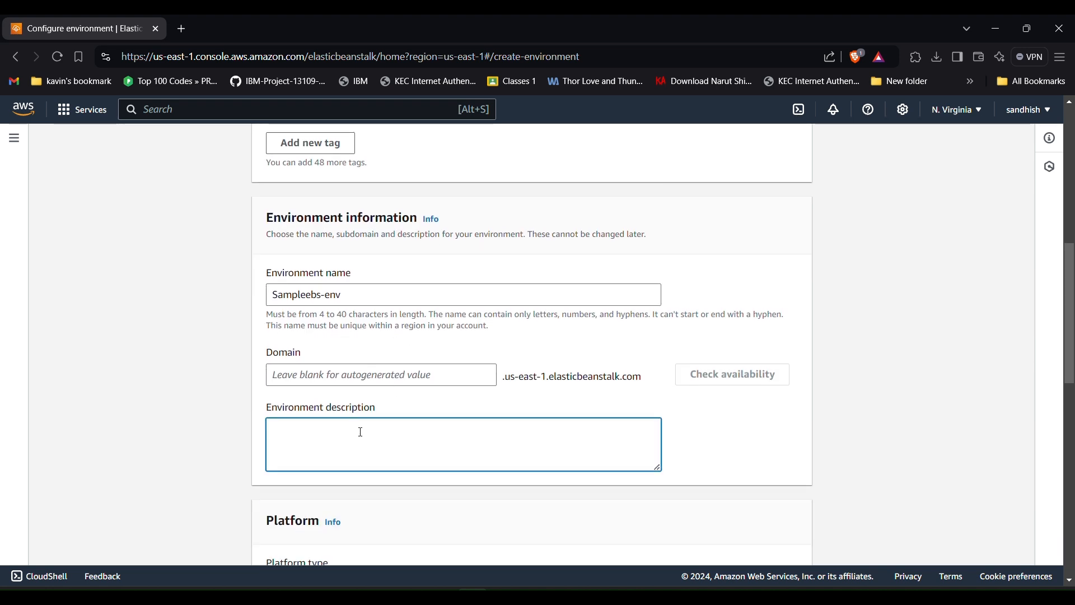
{"action": "type", "text": "sample creat"}
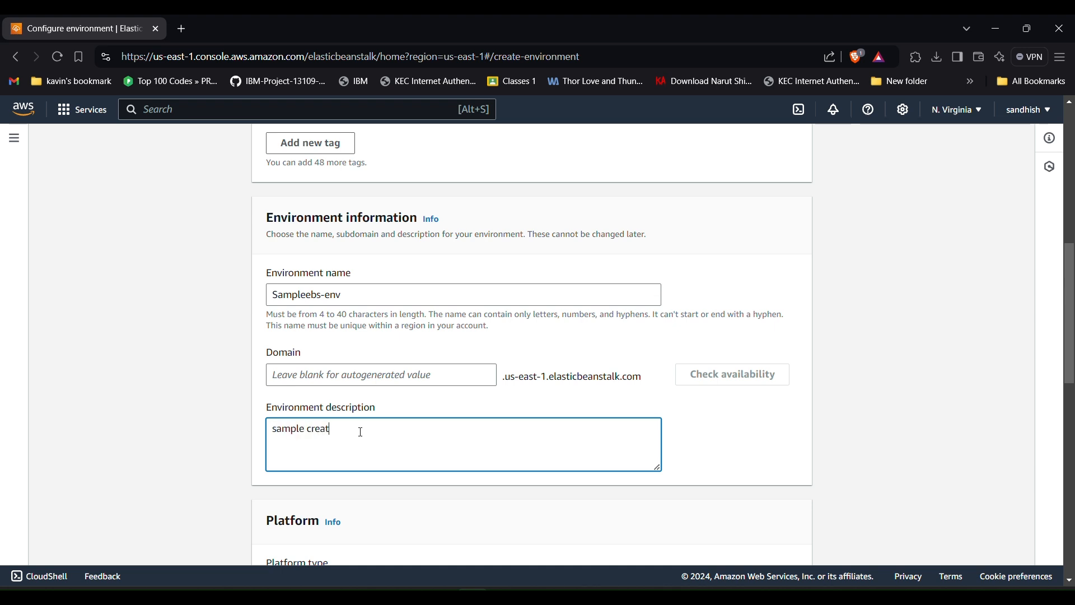
{"action": "type", "text": "ion of elastic beanstalk"}
- Select Python platform, branch Python 3.11 on 64bit Amazon Linux 2023, version 4.1.4 (Recommended)
{"action": "scroll", "coordinate": [362, 431], "scroll_direction": "down", "scroll_amount": 5}
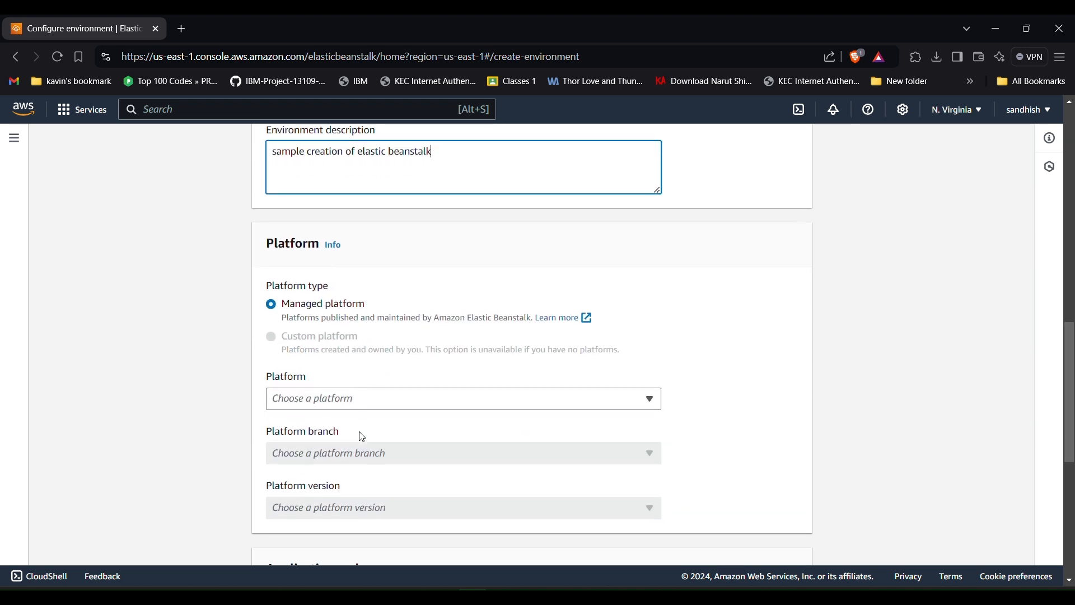
{"action": "scroll", "coordinate": [362, 437], "scroll_direction": "up", "scroll_amount": 2}
{"action": "scroll", "coordinate": [362, 437], "scroll_direction": "down", "scroll_amount": 1}
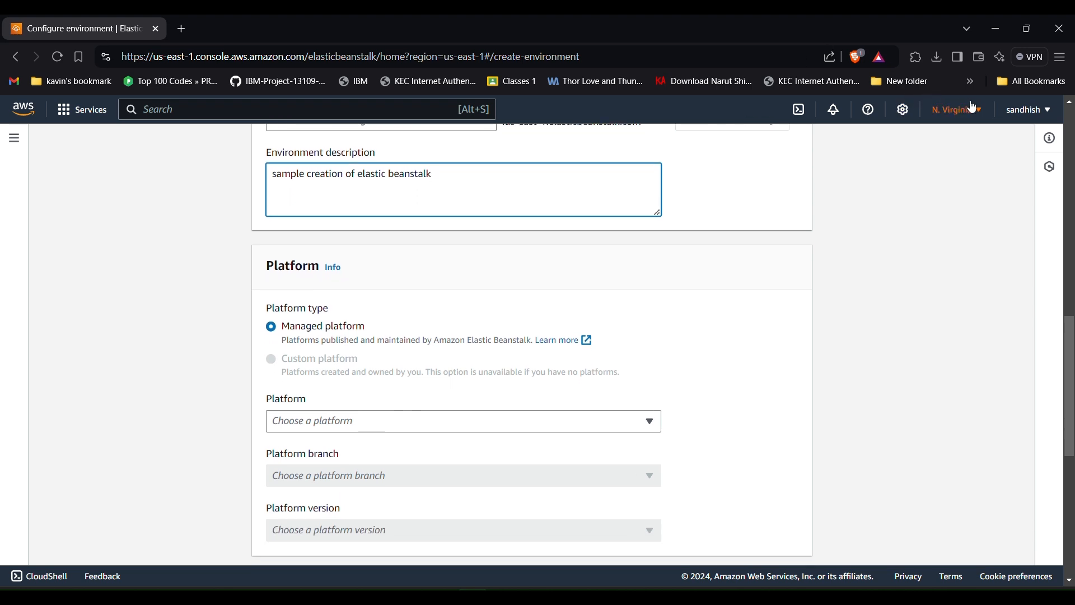
{"action": "left_click", "coordinate": [352, 424]}
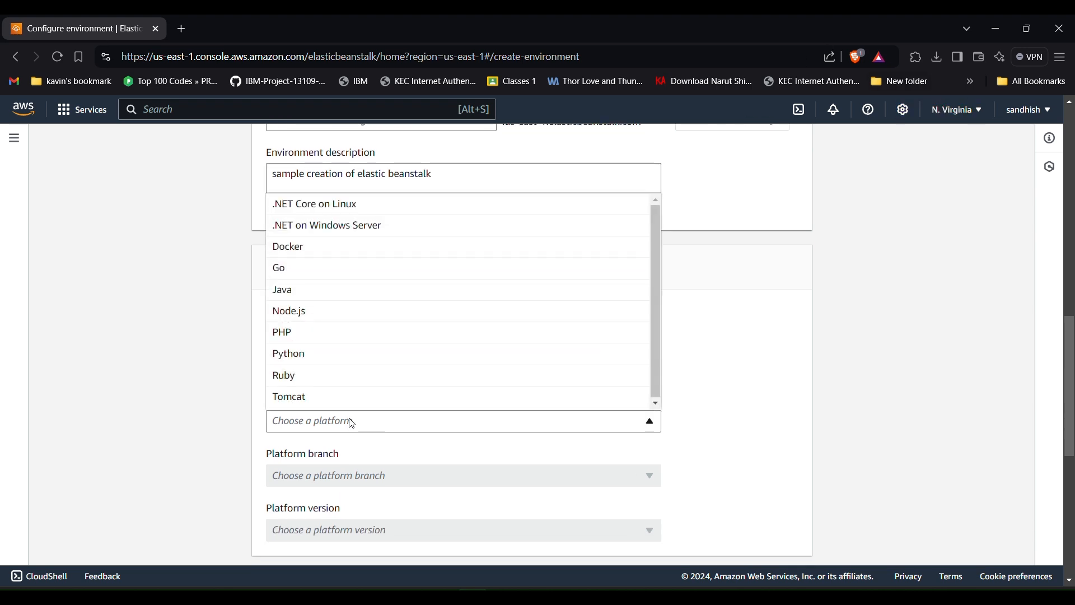
{"action": "left_click", "coordinate": [299, 364]}
{"action": "scroll", "coordinate": [280, 364], "scroll_direction": "down", "scroll_amount": 2}
{"action": "left_click", "coordinate": [320, 359]}
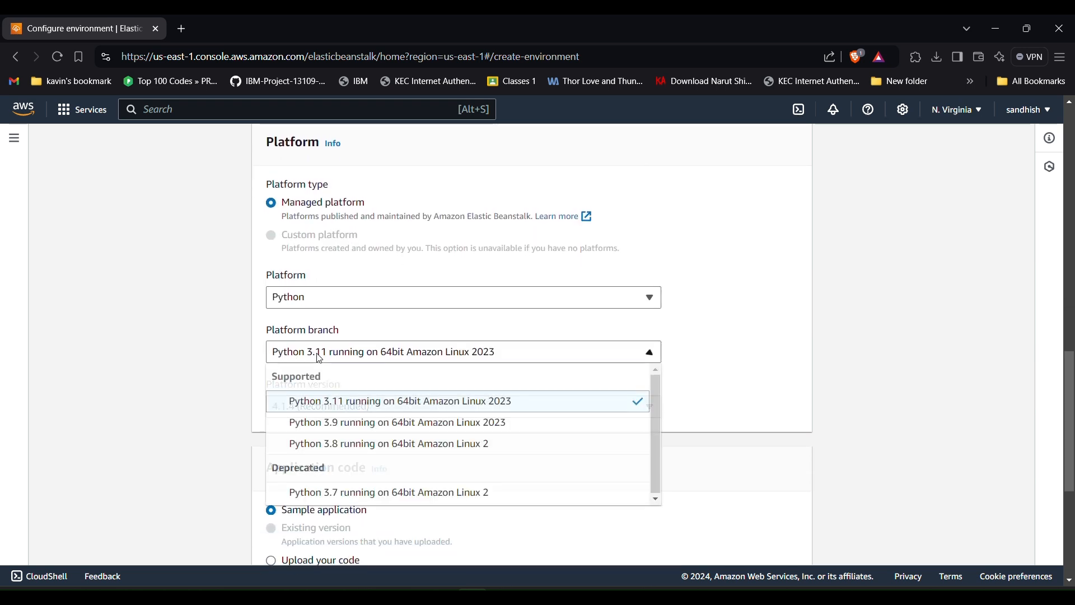
{"action": "left_click", "coordinate": [386, 403]}
{"action": "left_click", "coordinate": [388, 404]}
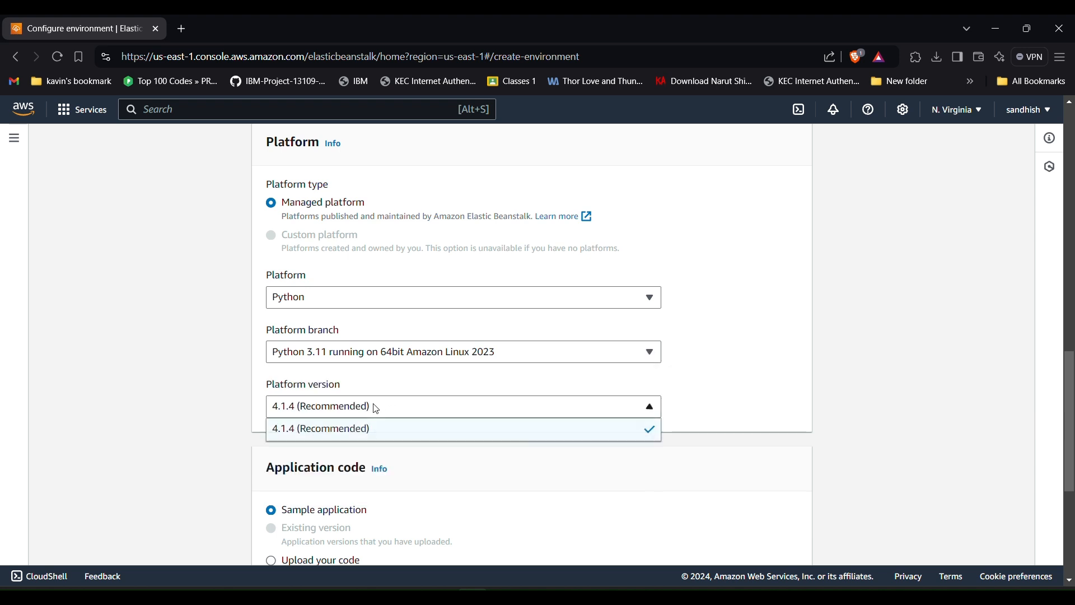
{"action": "left_click", "coordinate": [352, 433]}
{"action": "scroll", "coordinate": [336, 431], "scroll_direction": "down", "scroll_amount": 4}
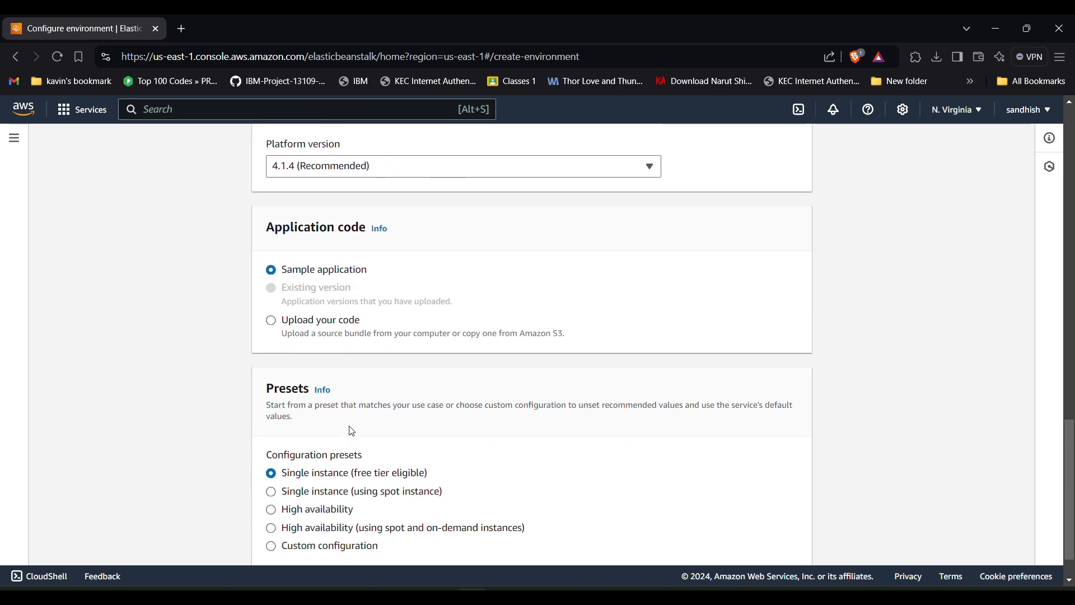
{"action": "left_click", "coordinate": [272, 323]}
- Keep Sample application and the Single instance preset, then continue to service access
{"action": "left_click", "coordinate": [292, 269]}
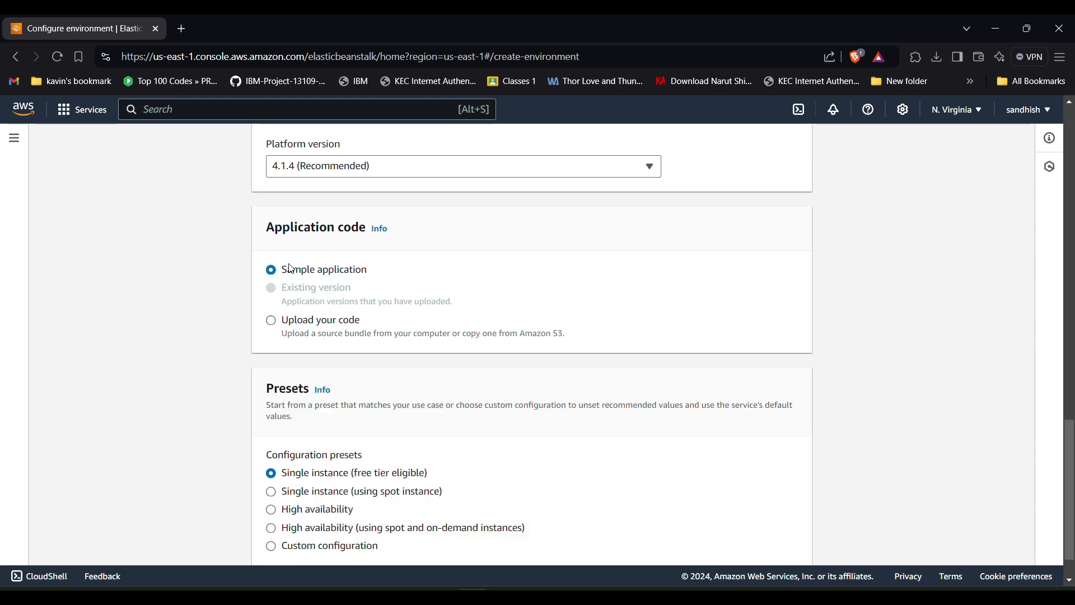
{"action": "scroll", "coordinate": [292, 269], "scroll_direction": "down", "scroll_amount": 2}
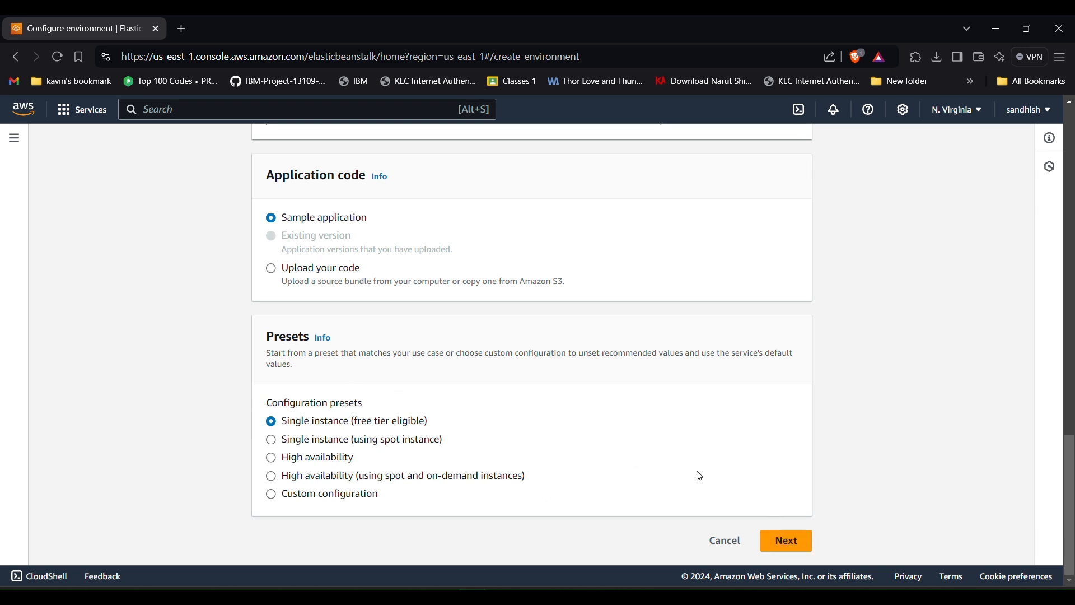
{"action": "scroll", "coordinate": [700, 476], "scroll_direction": "up", "scroll_amount": 10}
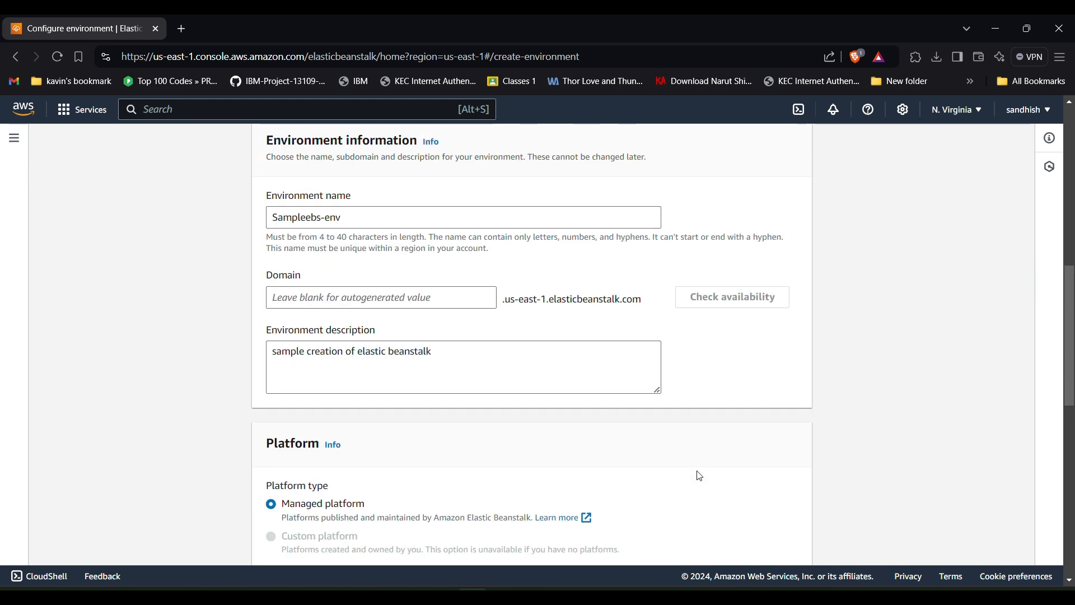
{"action": "scroll", "coordinate": [700, 476], "scroll_direction": "up", "scroll_amount": 8}
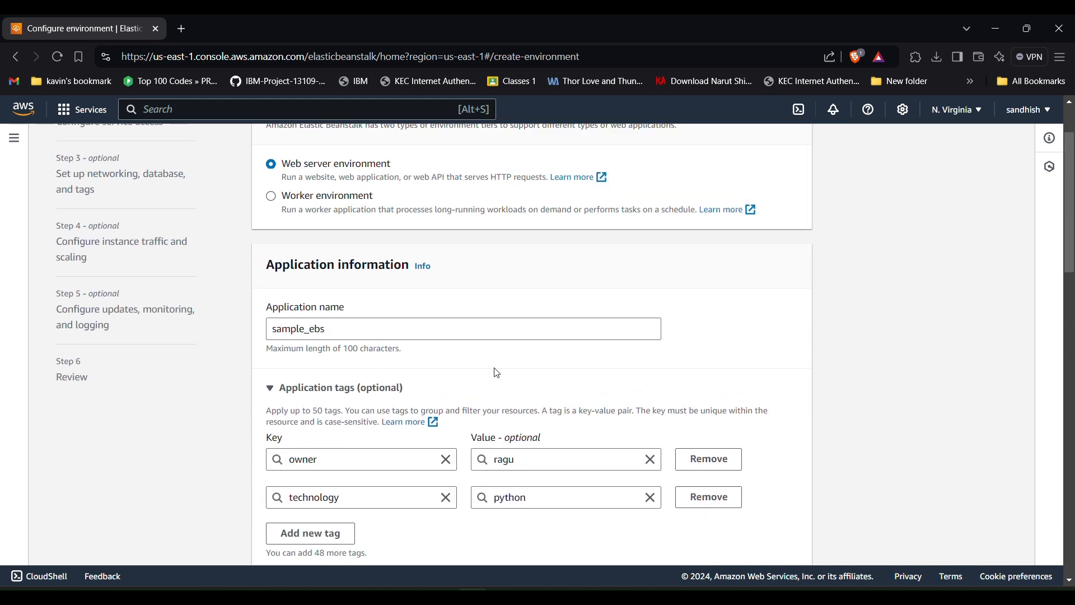
{"action": "scroll", "coordinate": [497, 372], "scroll_direction": "up", "scroll_amount": 2}
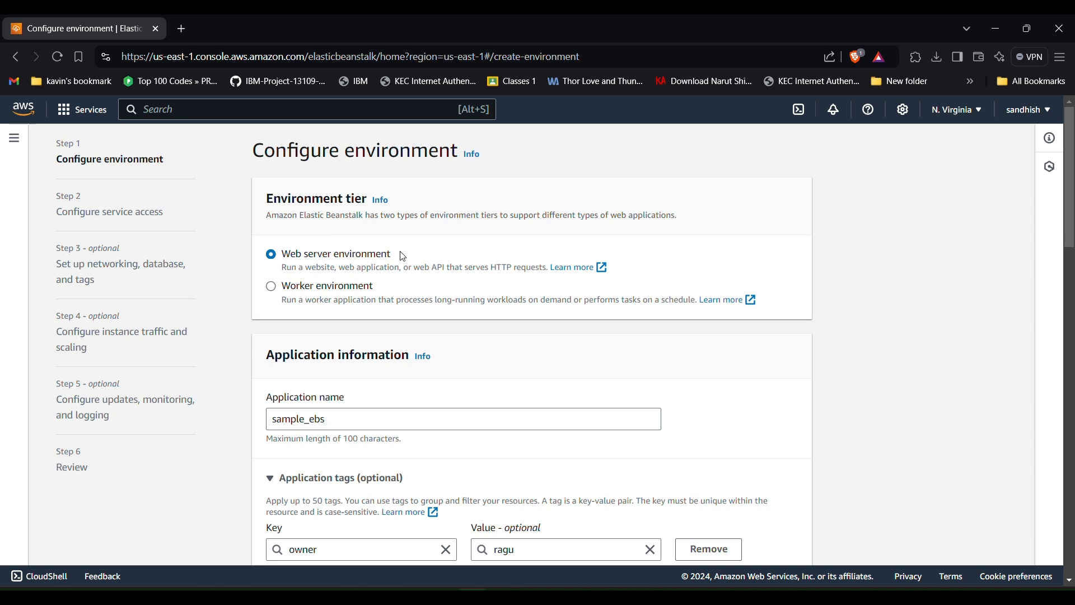
{"action": "scroll", "coordinate": [459, 306], "scroll_direction": "down", "scroll_amount": 3}
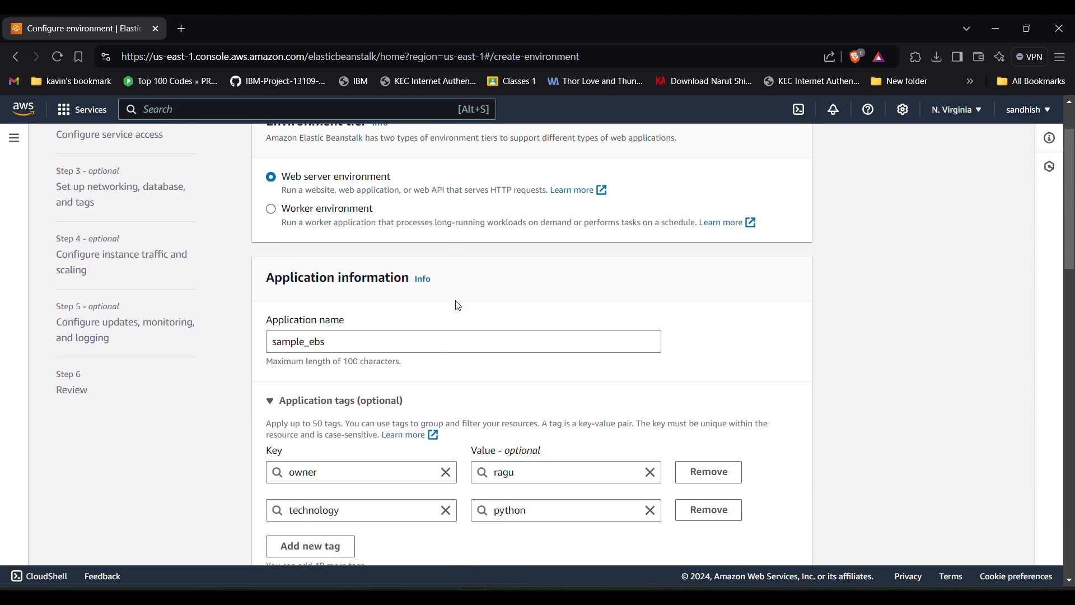
{"action": "scroll", "coordinate": [459, 306], "scroll_direction": "down", "scroll_amount": 3}
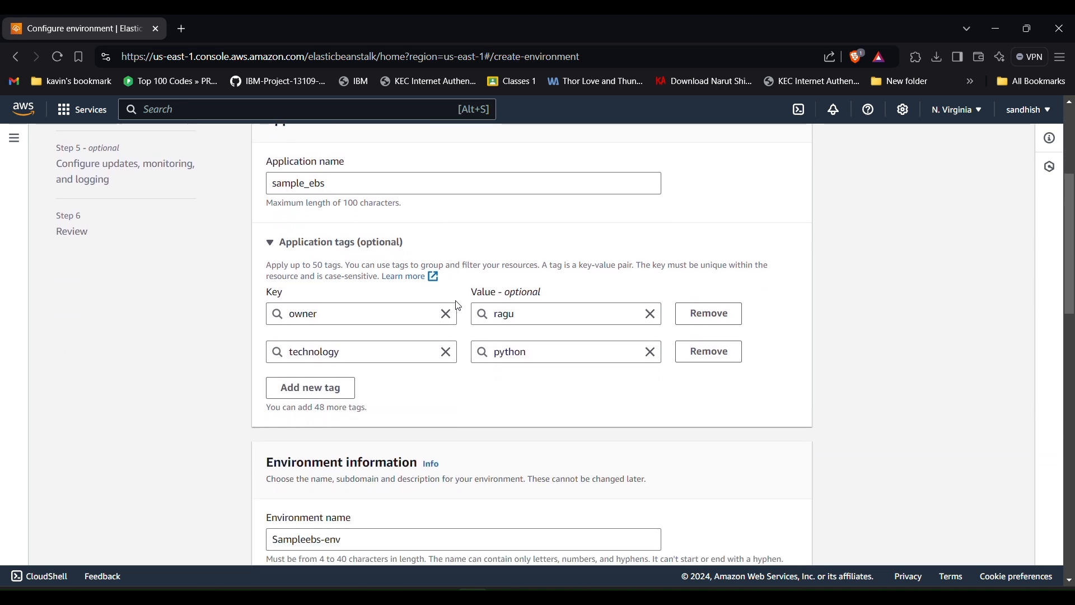
{"action": "scroll", "coordinate": [457, 301], "scroll_direction": "down", "scroll_amount": 6}
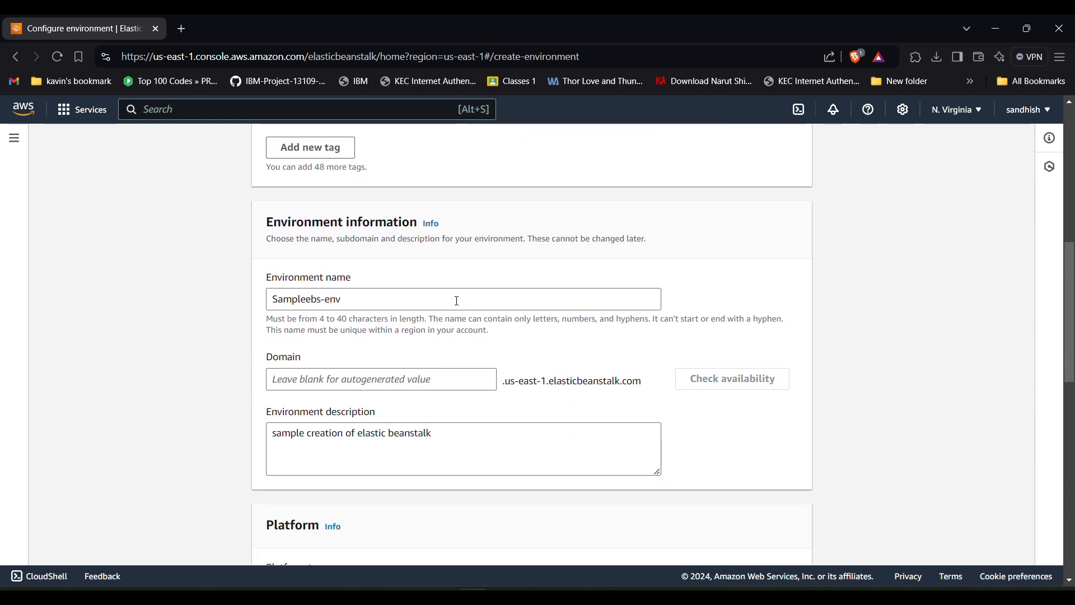
{"action": "scroll", "coordinate": [458, 306], "scroll_direction": "down", "scroll_amount": 9}
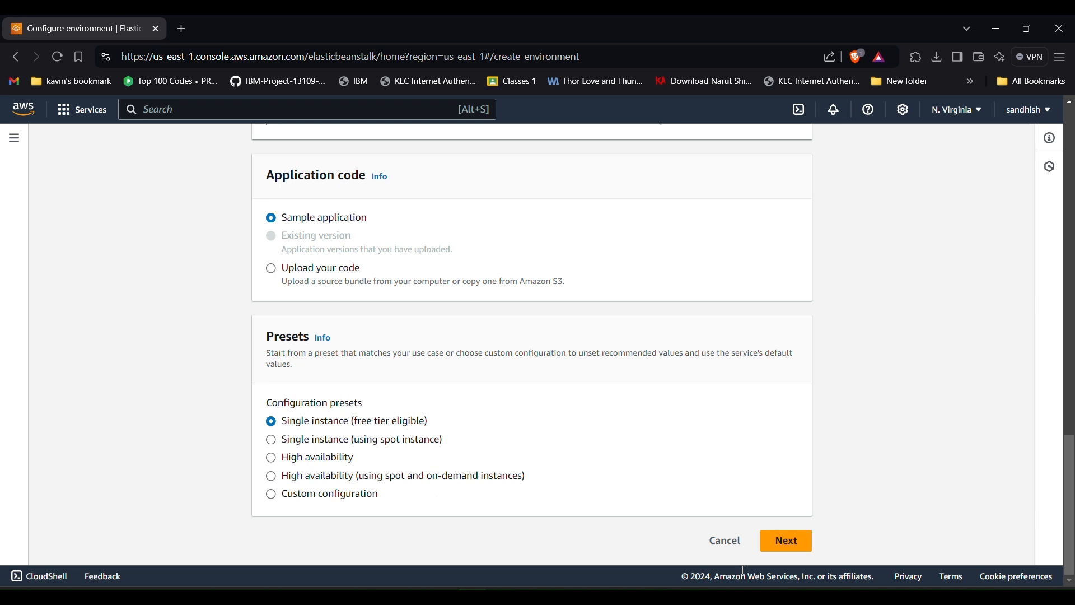
{"action": "left_click", "coordinate": [784, 546]}
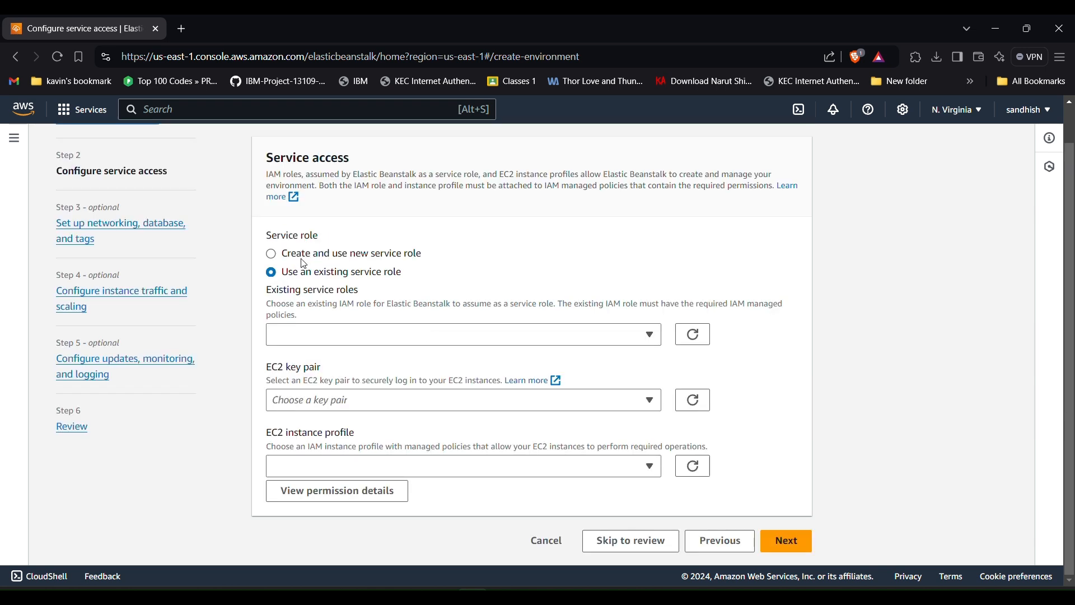
- Switch to creating a new service role, aws-elasticbeanstalk-service-role, and check the EC2 key pair list
{"action": "left_click", "coordinate": [365, 256]}
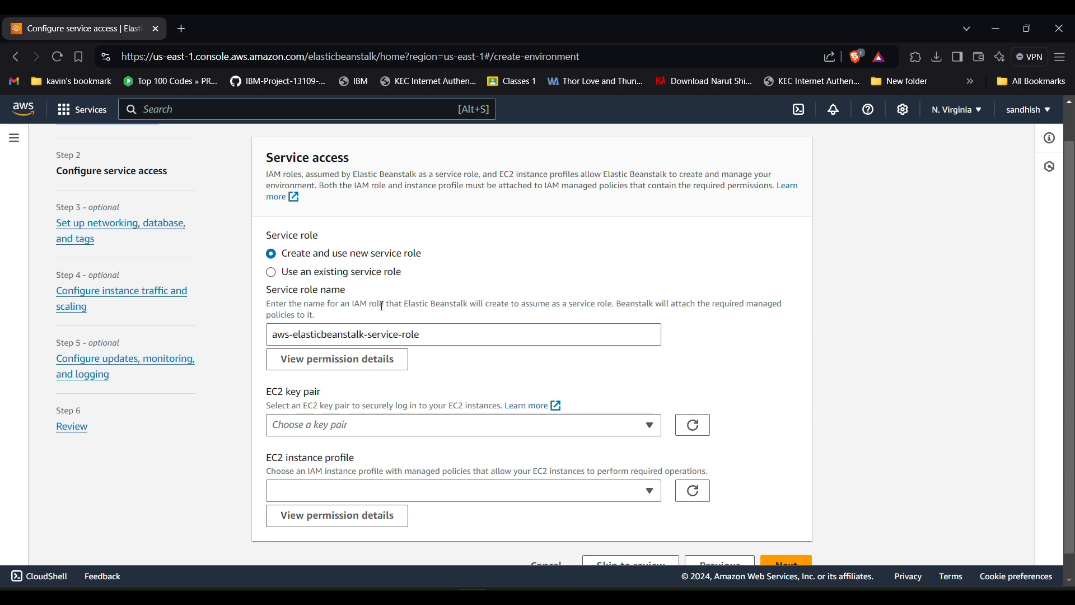
{"action": "scroll", "coordinate": [383, 307], "scroll_direction": "down", "scroll_amount": 1}
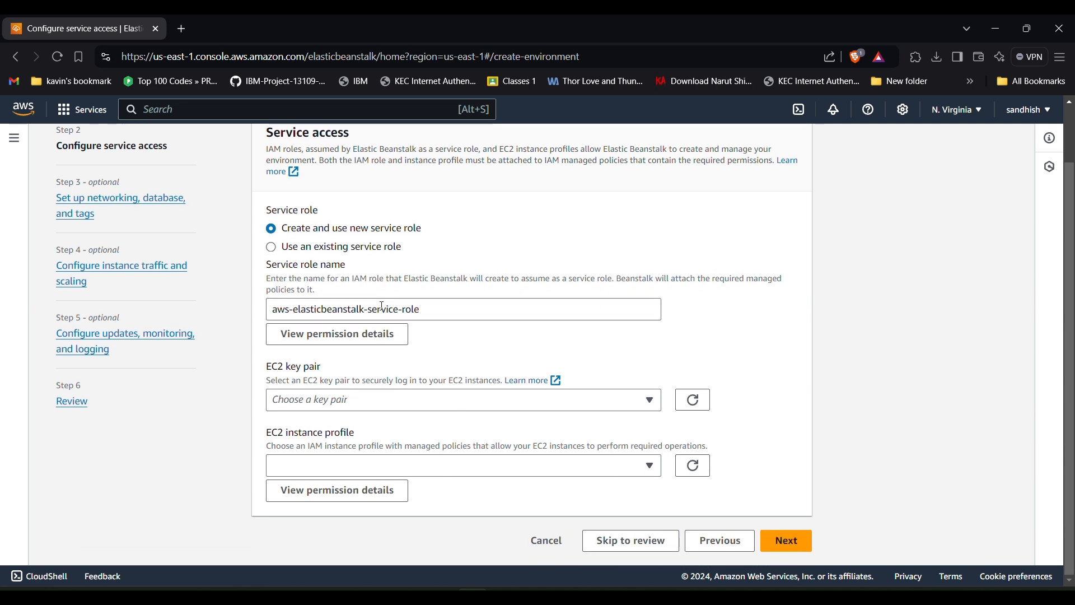
{"action": "left_click", "coordinate": [308, 400]}
{"action": "left_click", "coordinate": [308, 401]}
- In a new browser tab, sign in to the AWS console and reach the EC2 Key pairs page
{"action": "left_click", "coordinate": [181, 31]}
{"action": "type", "text": "aws"}
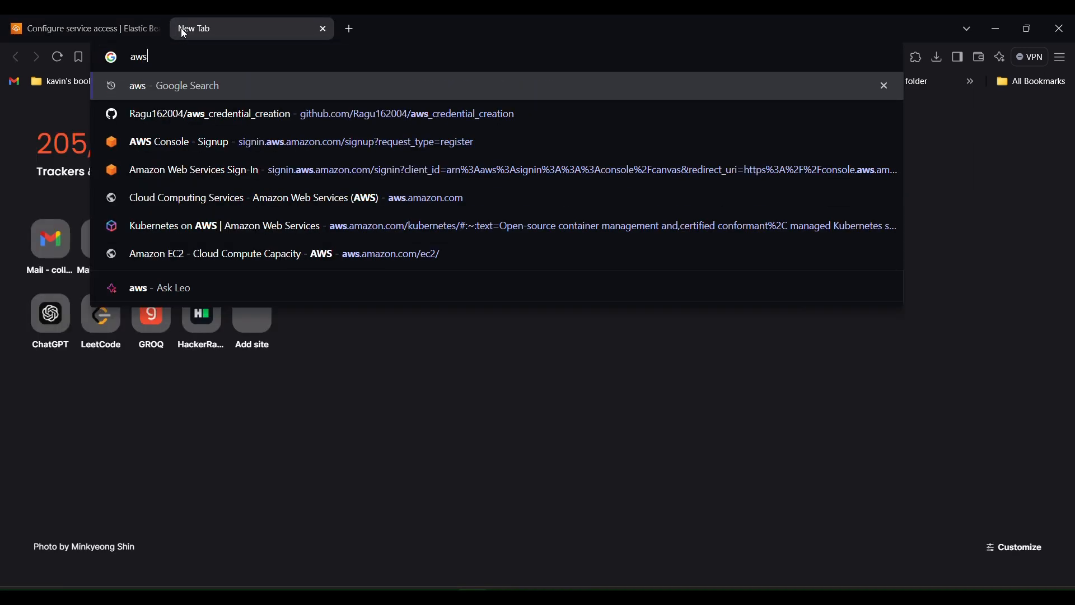
{"action": "key", "text": "Return"}
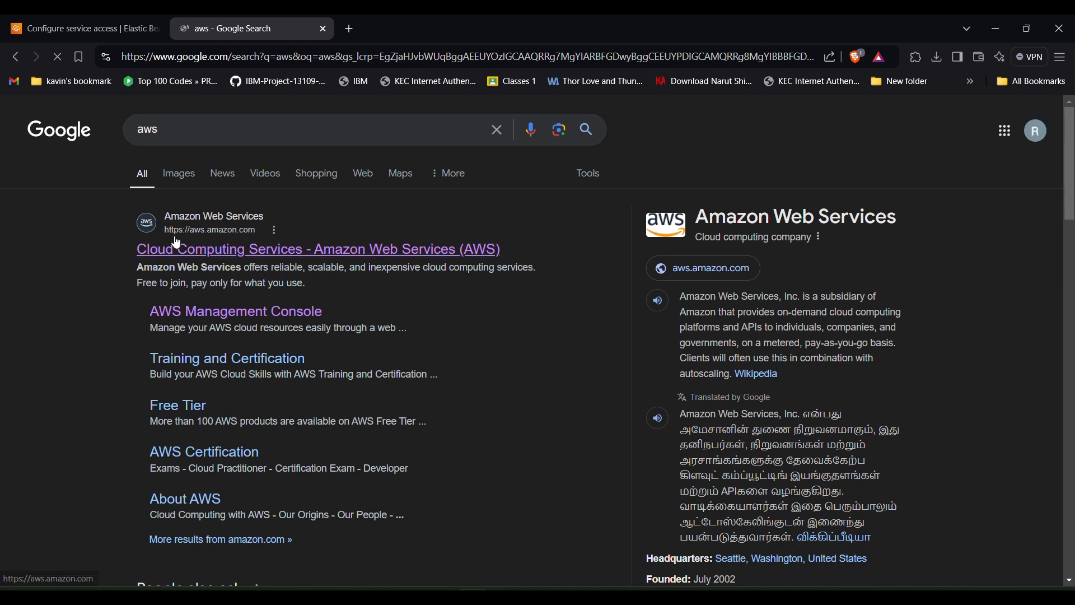
{"action": "left_click", "coordinate": [169, 248]}
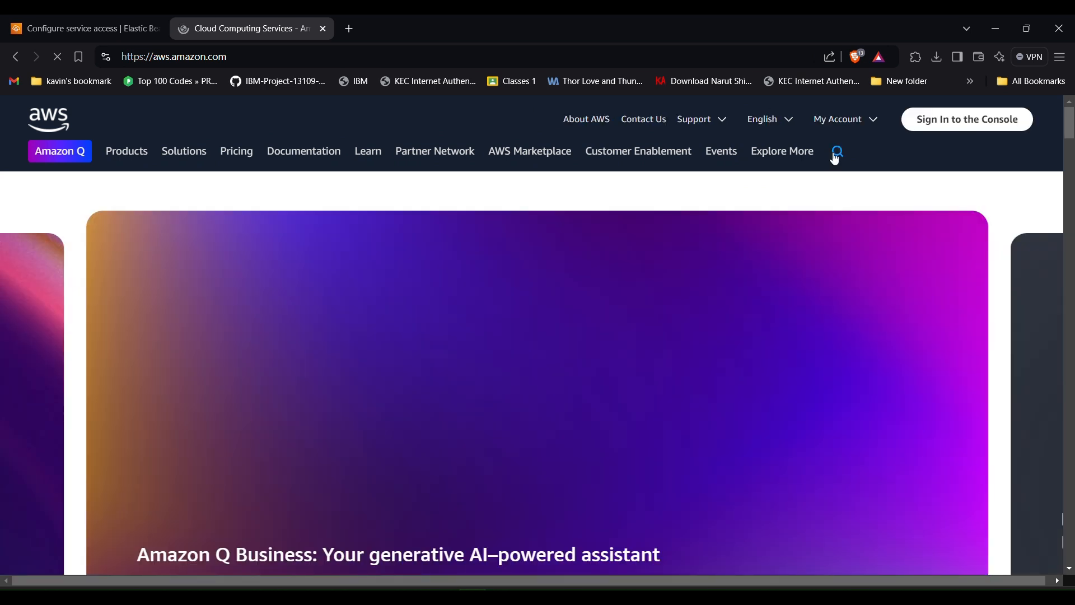
{"action": "left_click", "coordinate": [916, 123]}
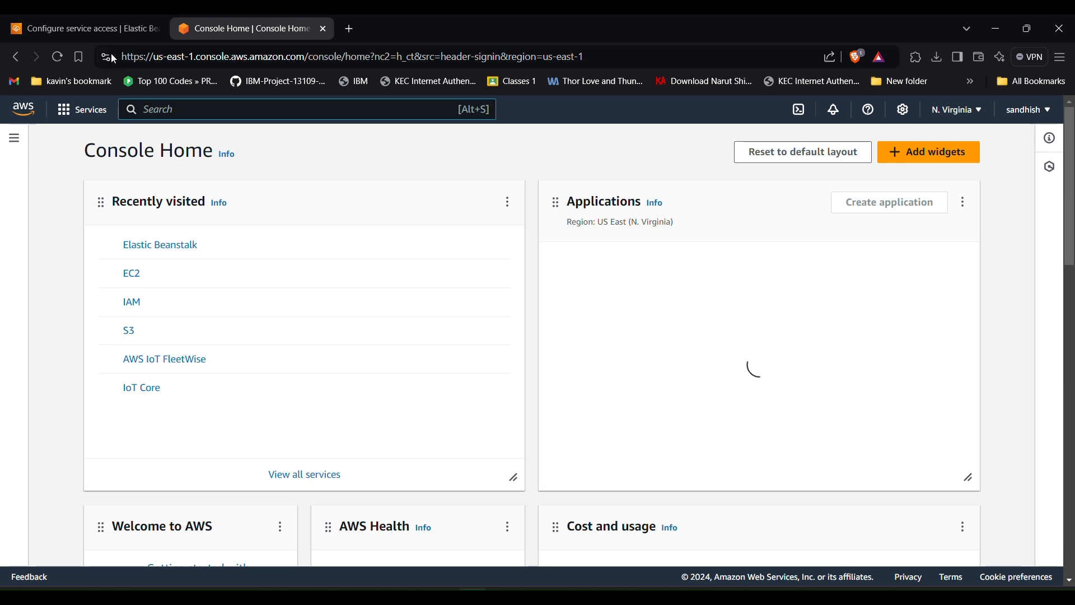
{"action": "left_click", "coordinate": [114, 30]}
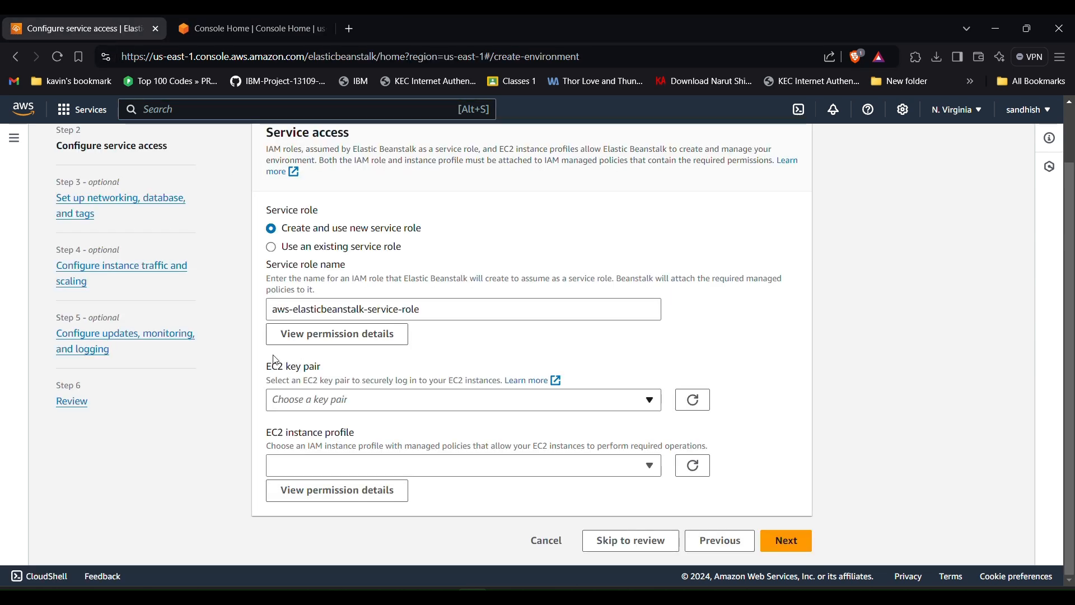
{"action": "left_click", "coordinate": [238, 32]}
{"action": "type", "text": "key"}
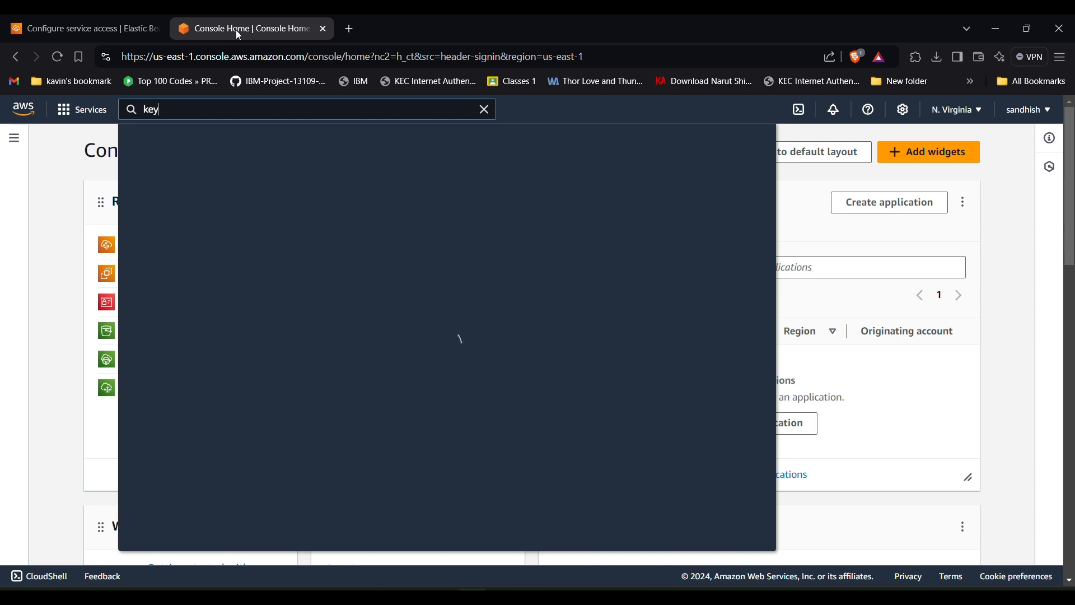
{"action": "type", "text": " pairs"}
{"action": "left_click", "coordinate": [328, 213]}
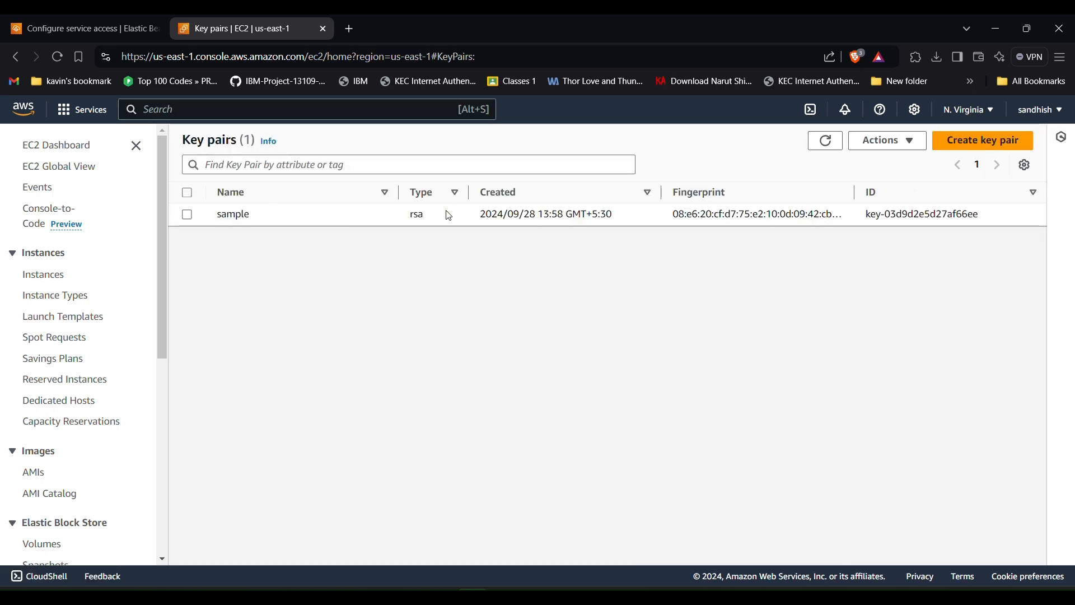
- Create an RSA key pair named samplepython with a .pem private key format
{"action": "left_click", "coordinate": [959, 146]}
{"action": "left_click", "coordinate": [233, 320]}
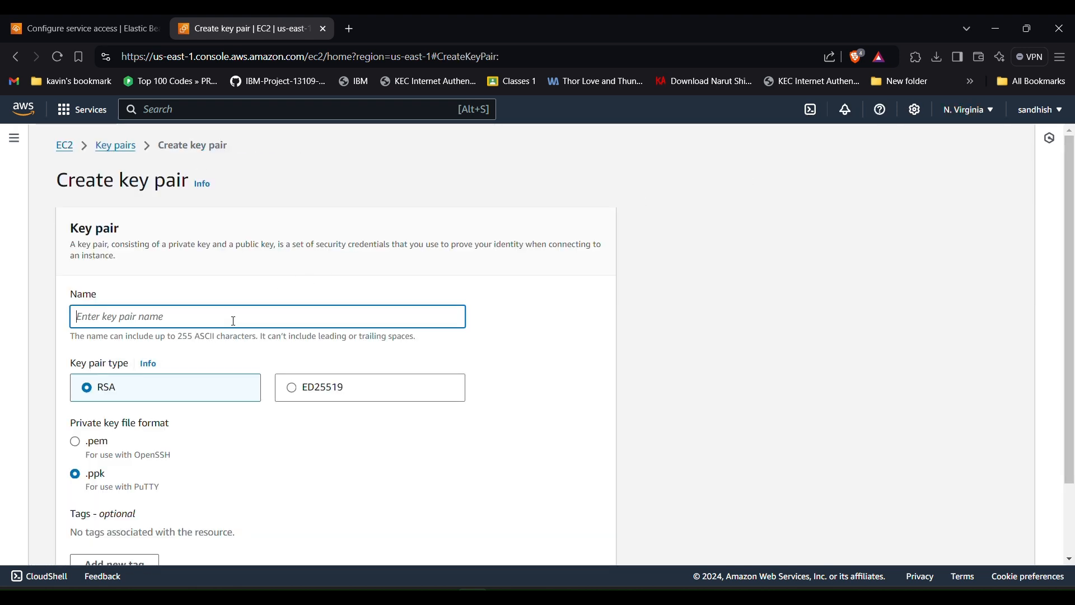
{"action": "type", "text": "sample"}
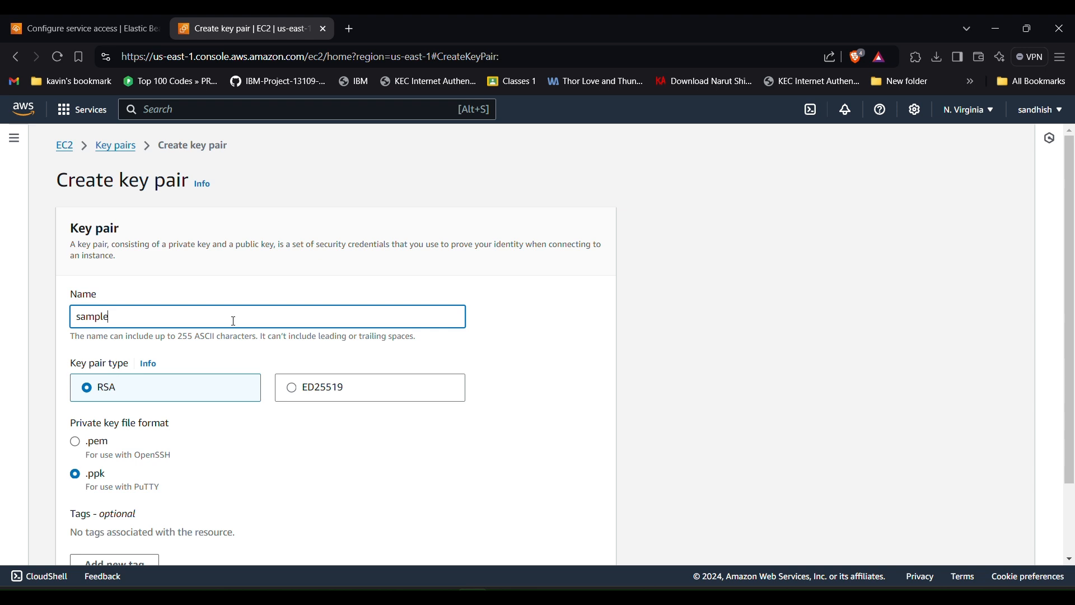
{"action": "type", "text": "python"}
{"action": "scroll", "coordinate": [234, 321], "scroll_direction": "down", "scroll_amount": 2}
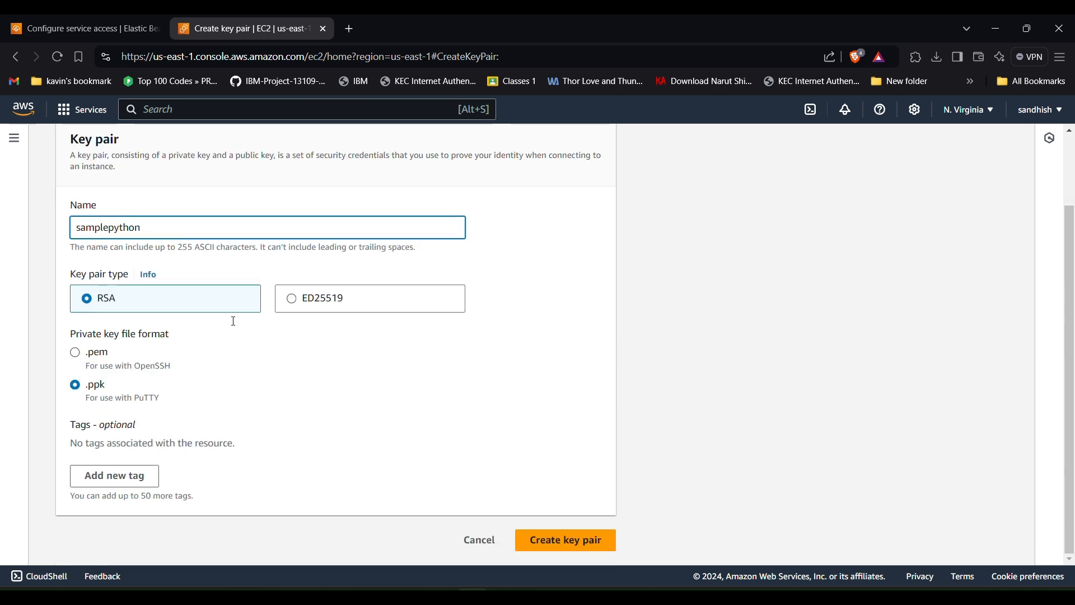
{"action": "left_click", "coordinate": [79, 359]}
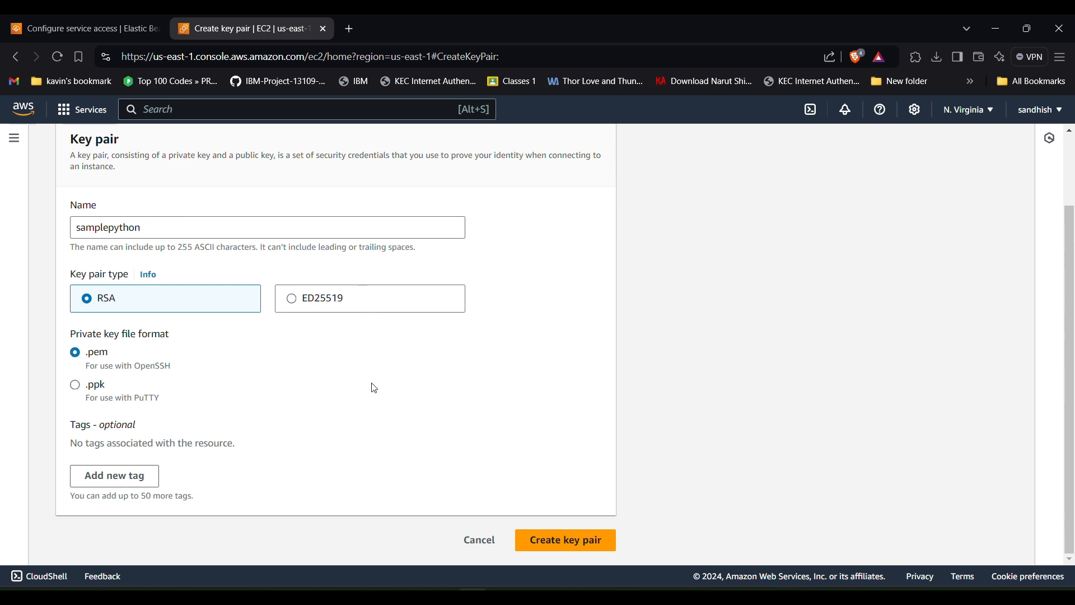
{"action": "scroll", "coordinate": [372, 387], "scroll_direction": "up", "scroll_amount": 1}
{"action": "scroll", "coordinate": [373, 387], "scroll_direction": "down", "scroll_amount": 1}
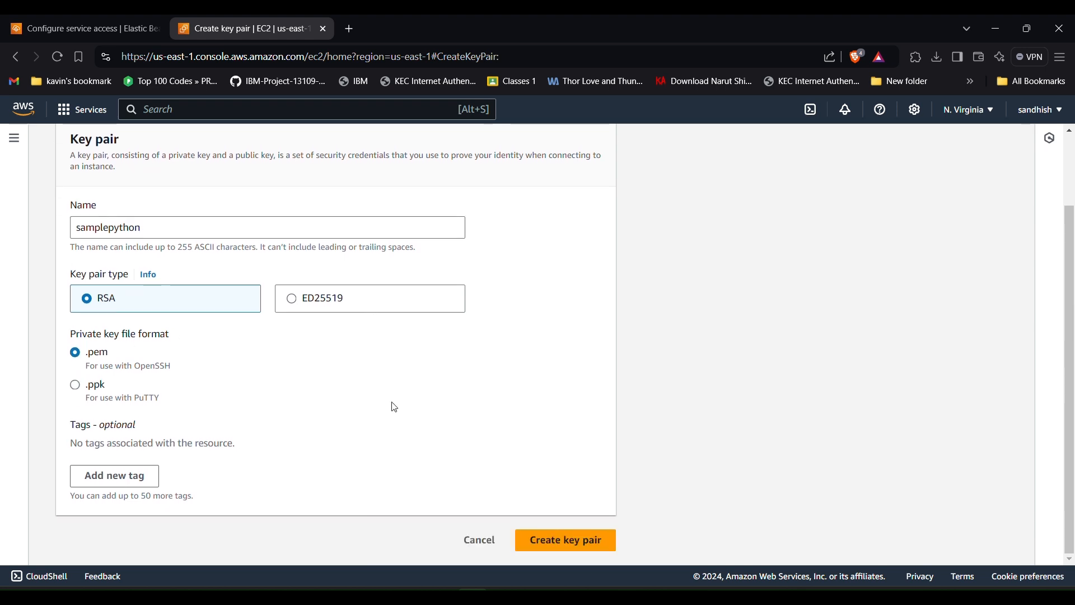
{"action": "left_click", "coordinate": [535, 539]}
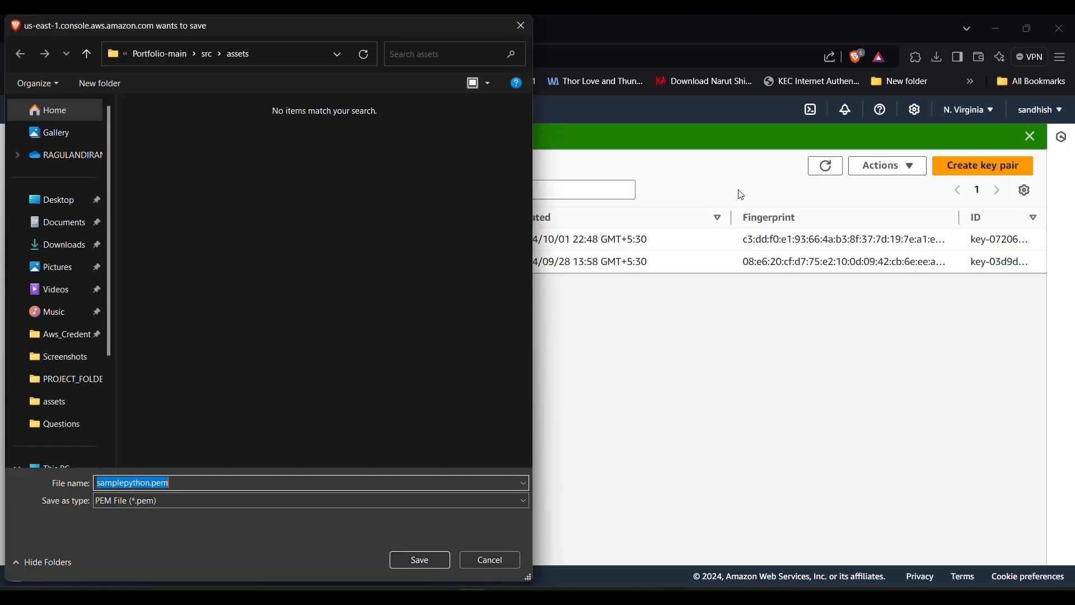
- Save samplepython.pem to Downloads and open it from the download list
{"action": "left_click", "coordinate": [25, 240]}
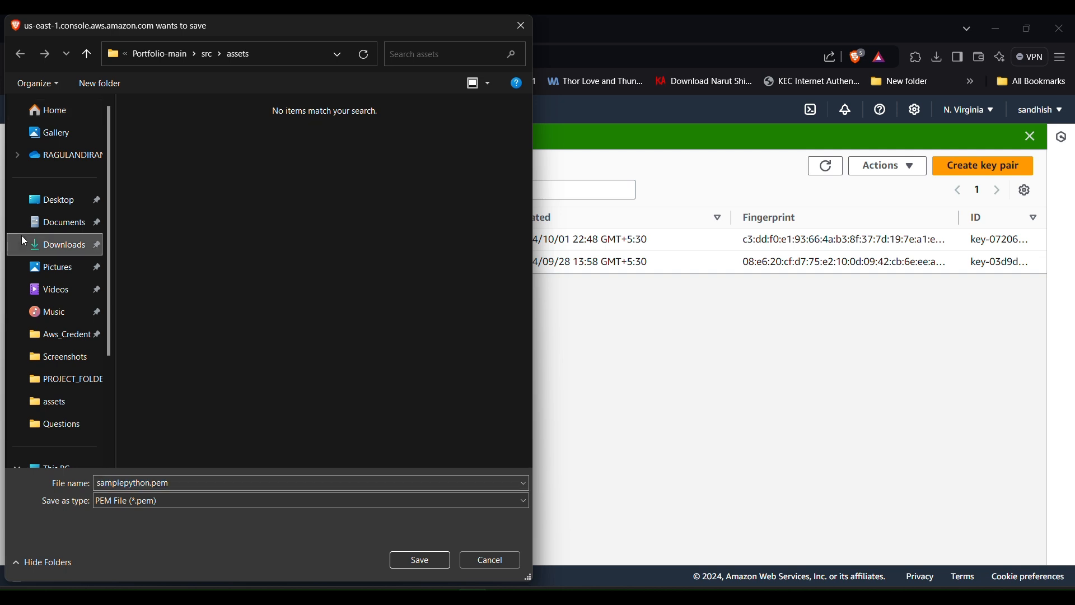
{"action": "left_click", "coordinate": [406, 558]}
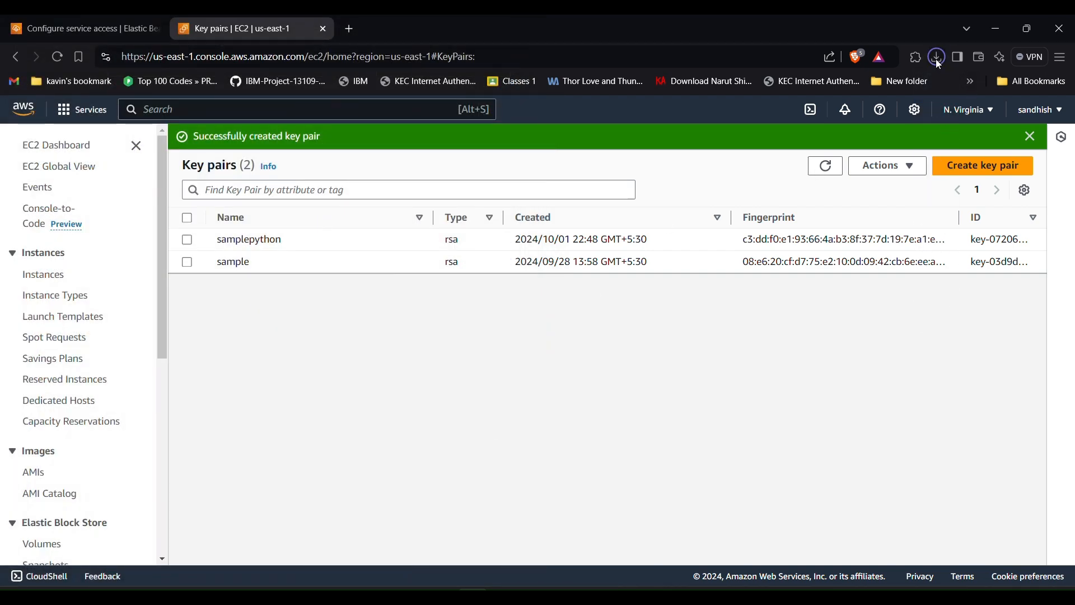
{"action": "left_click", "coordinate": [938, 58]}
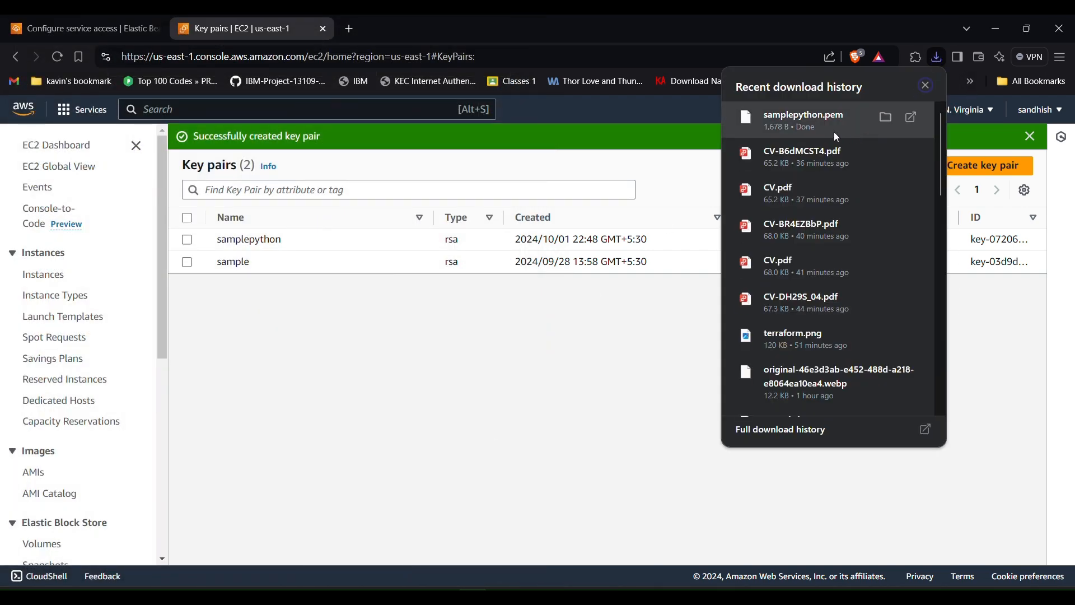
{"action": "left_click", "coordinate": [836, 136]}
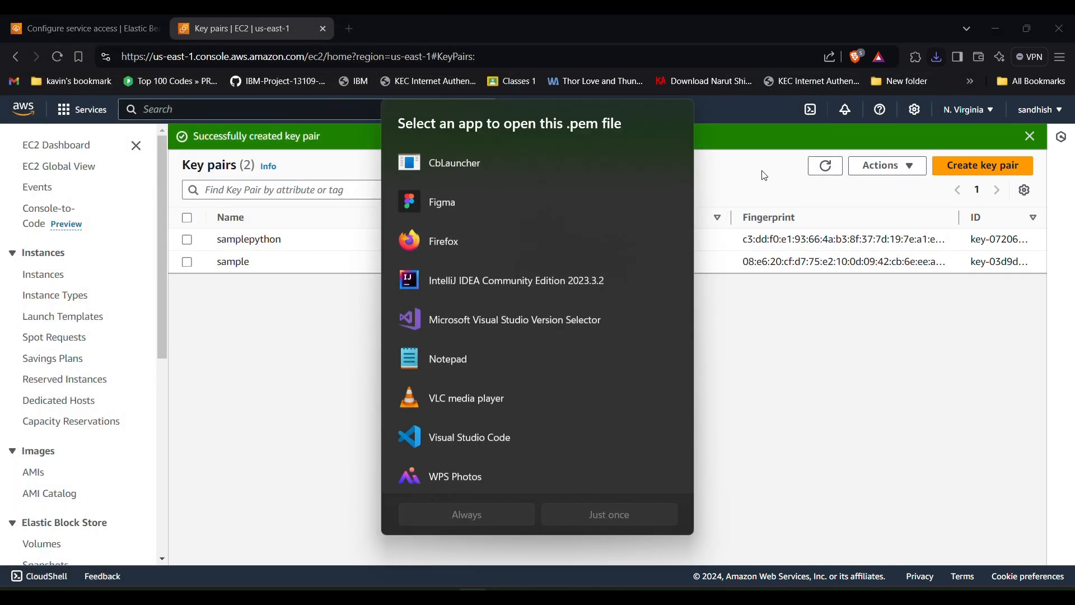
- Review the samplepython.pem private key in Notepad, then close it
{"action": "left_click", "coordinate": [486, 372]}
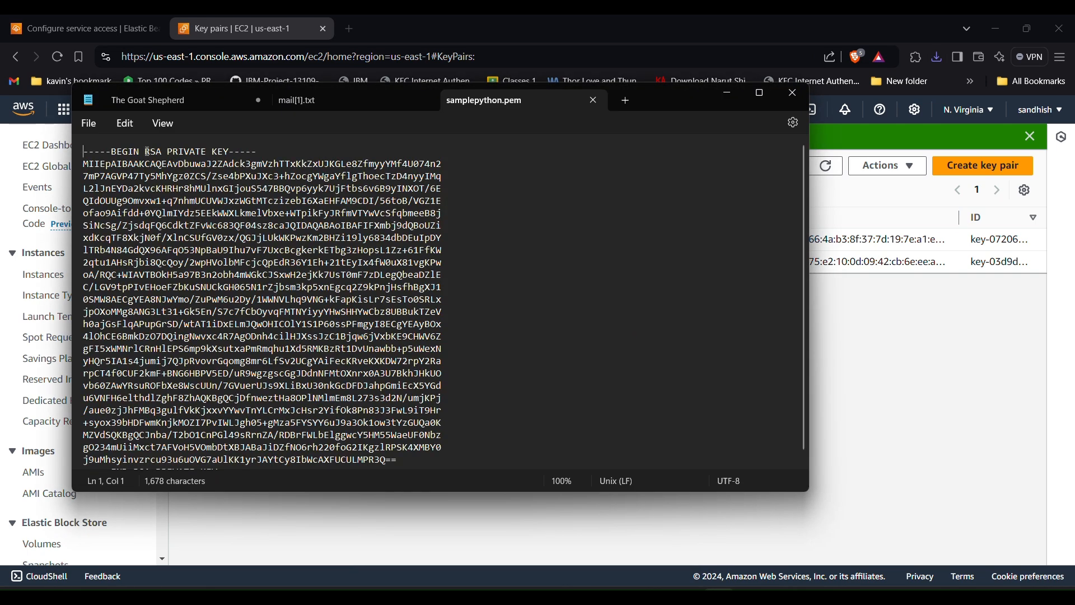
{"action": "left_click_drag", "start_coordinate": [110, 154], "coordinate": [243, 153]}
{"action": "left_click", "coordinate": [243, 153]}
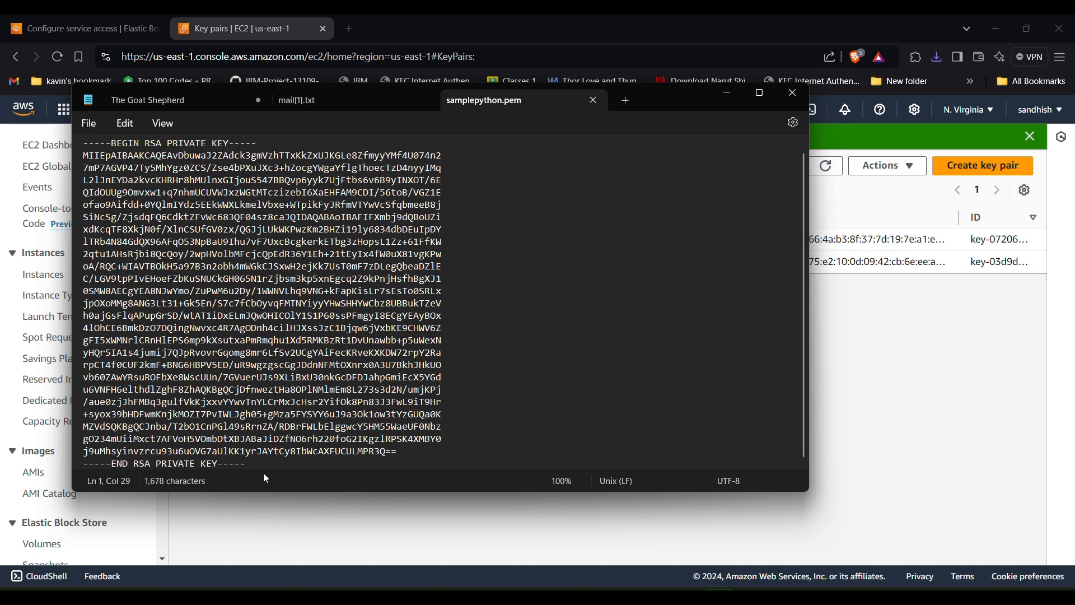
{"action": "key", "text": "ctrl+a"}
{"action": "left_click", "coordinate": [480, 240]}
{"action": "left_click", "coordinate": [806, 96]}
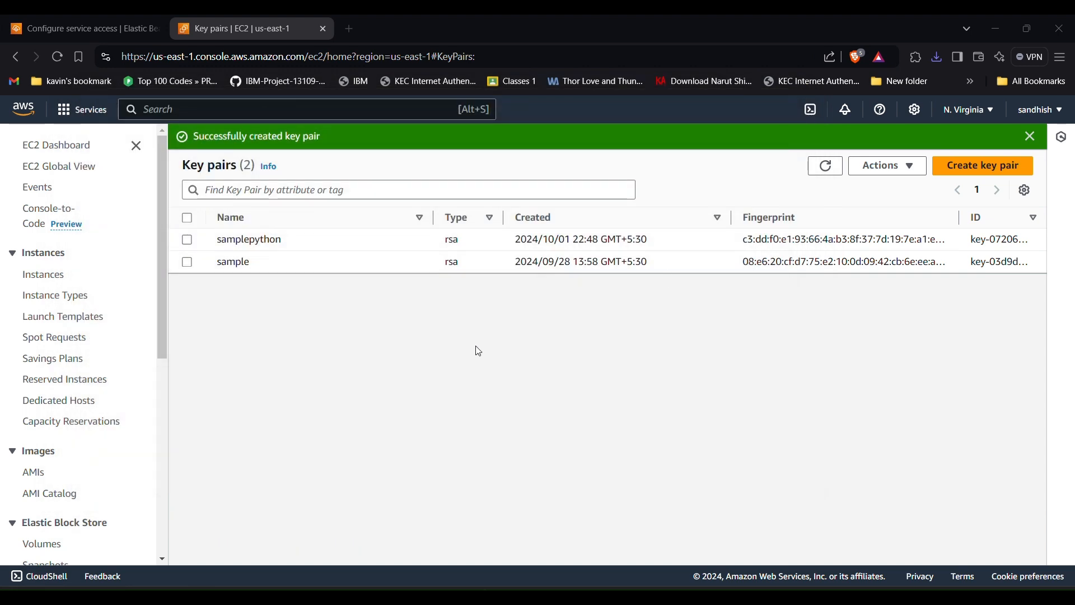
- Refresh the key pair list, select samplepython as the EC2 key pair, and check instance profiles
{"action": "left_click", "coordinate": [116, 30]}
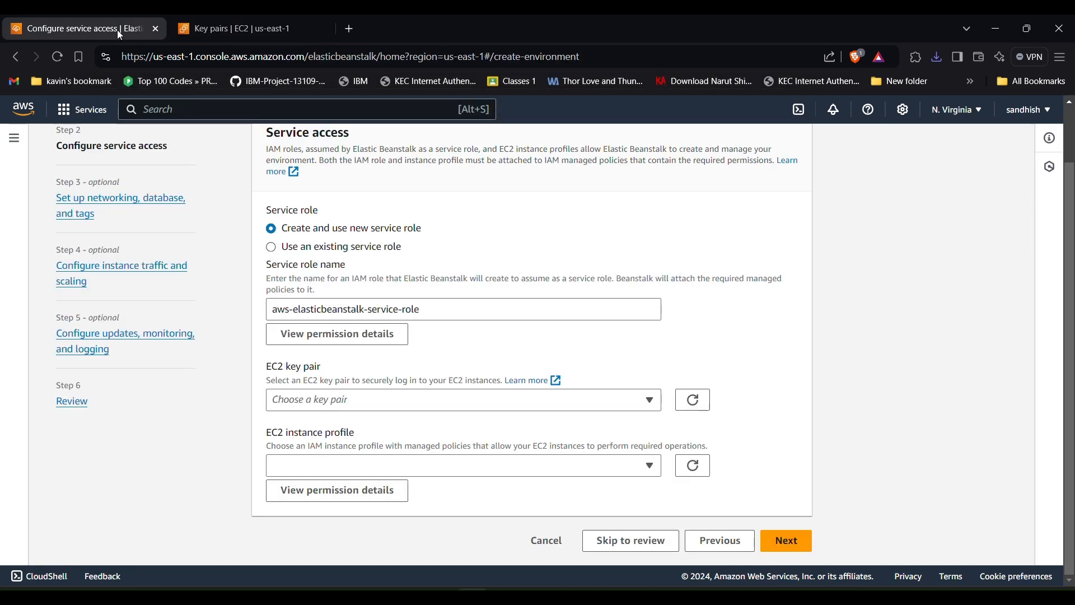
{"action": "left_click", "coordinate": [592, 395]}
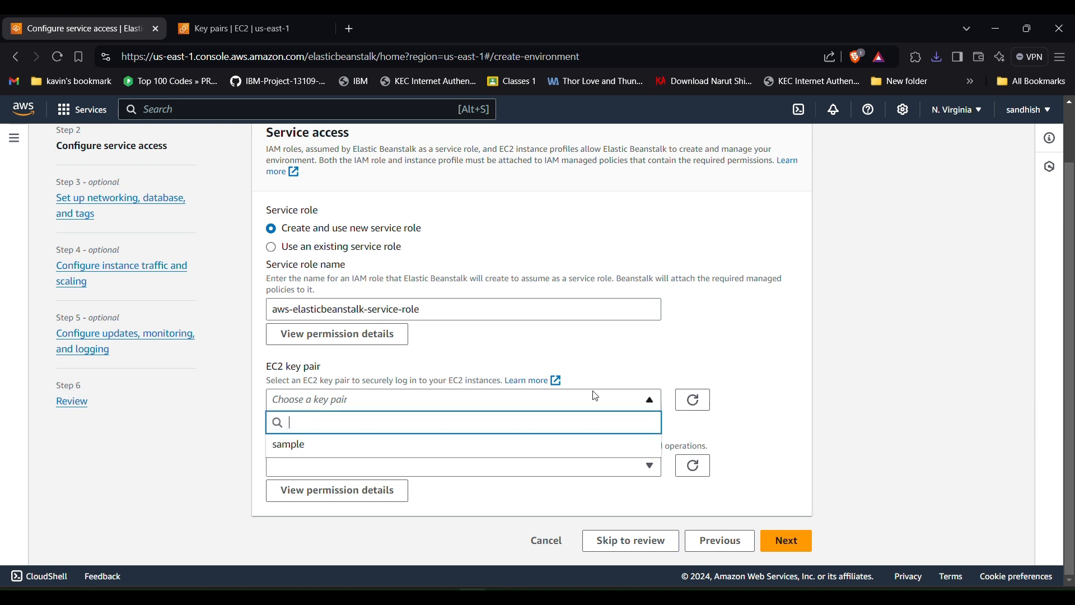
{"action": "left_click", "coordinate": [693, 401]}
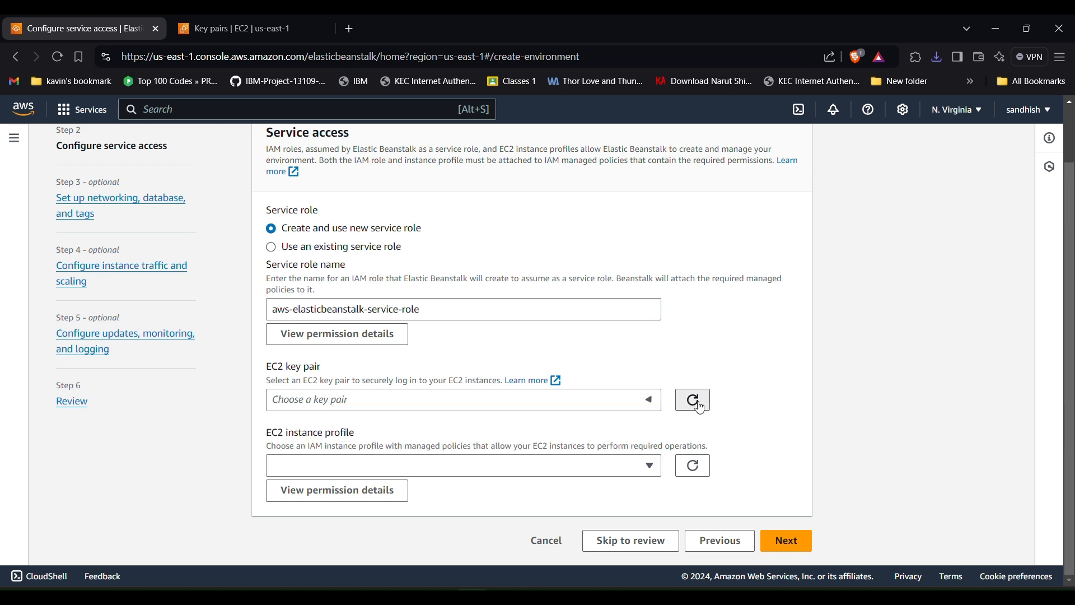
{"action": "left_click", "coordinate": [637, 407]}
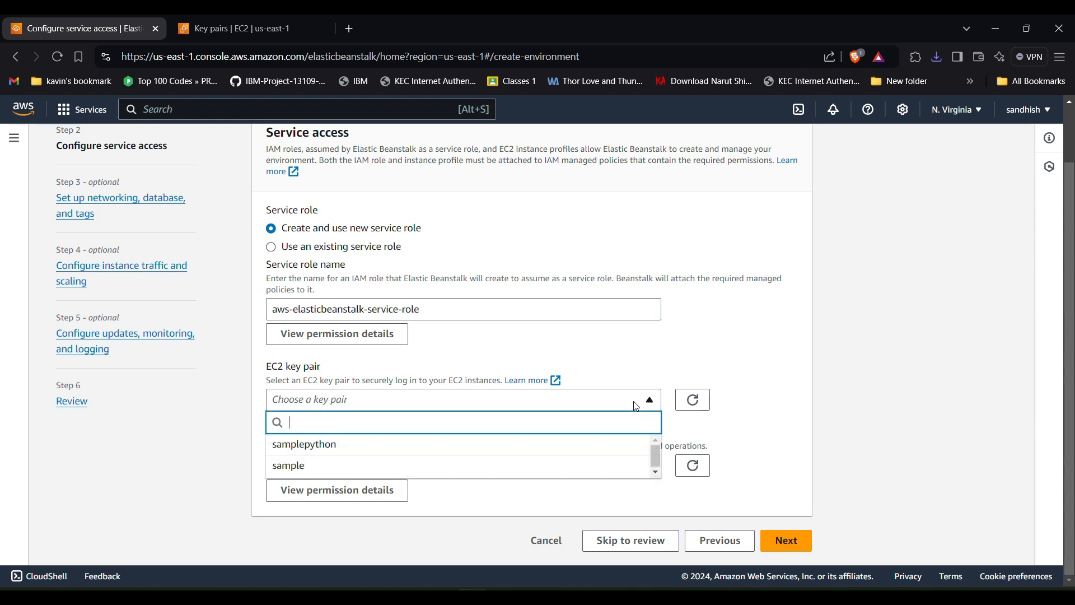
{"action": "left_click", "coordinate": [405, 444]}
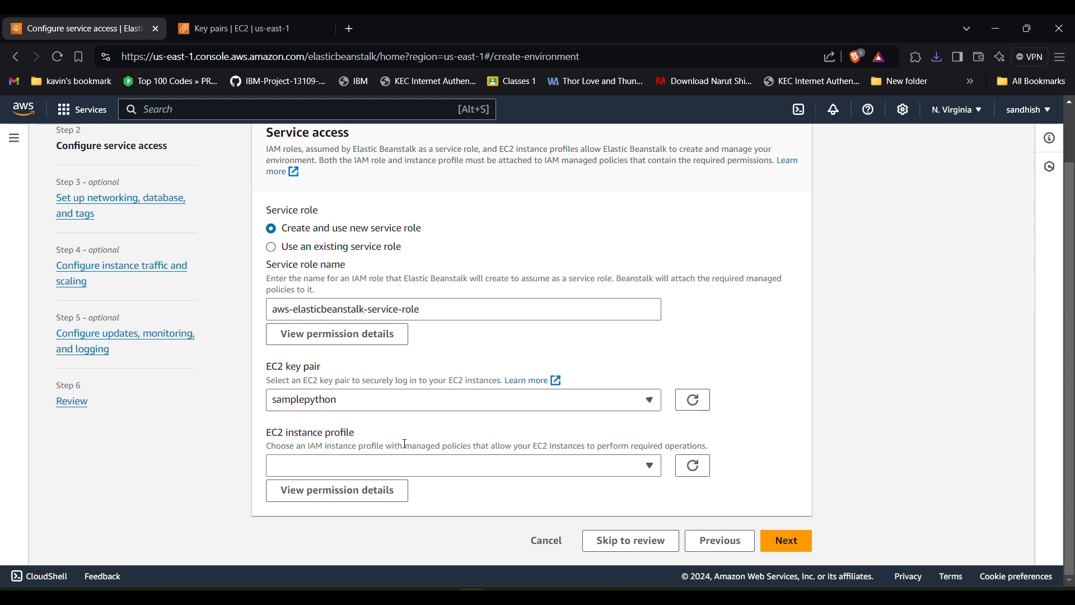
{"action": "left_click", "coordinate": [356, 464]}
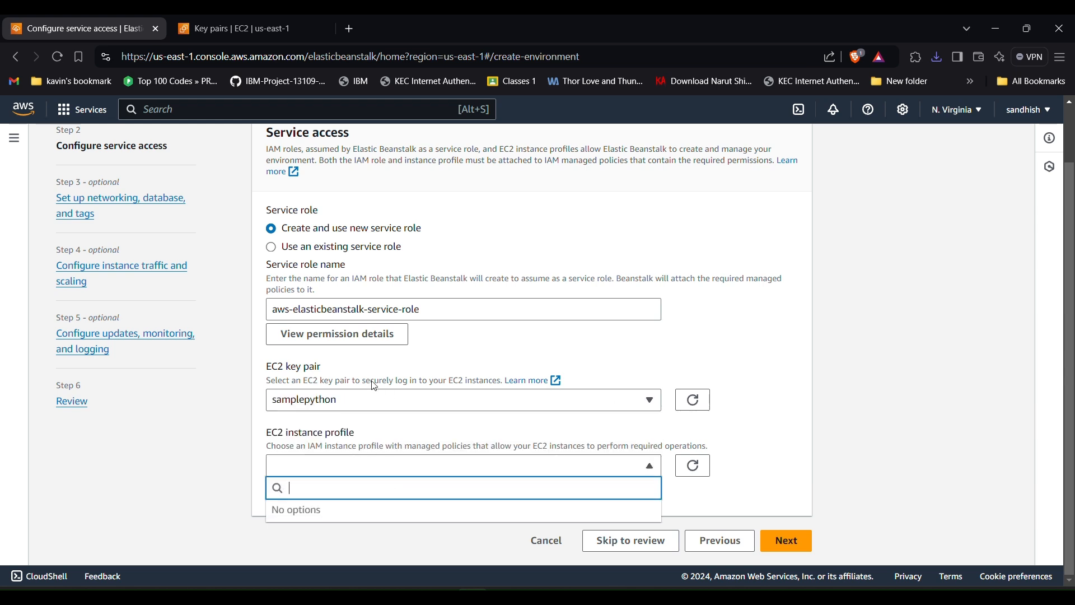
{"action": "left_click", "coordinate": [218, 33]}
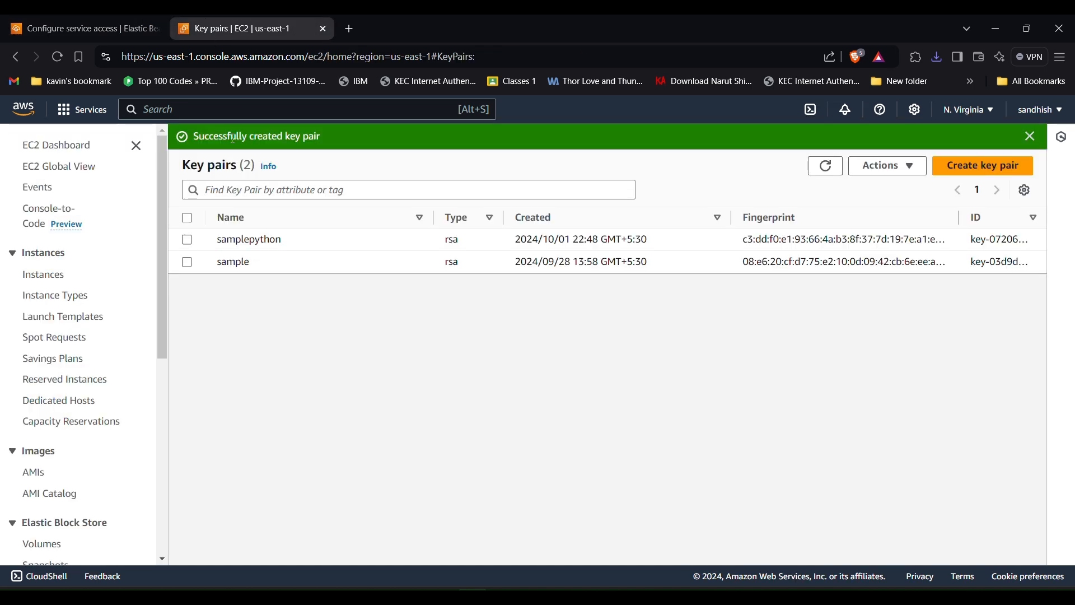
- Open the IAM console via search 'iam' and view its list of five roles
{"action": "left_click", "coordinate": [238, 108]}
{"action": "type", "text": "iam"}
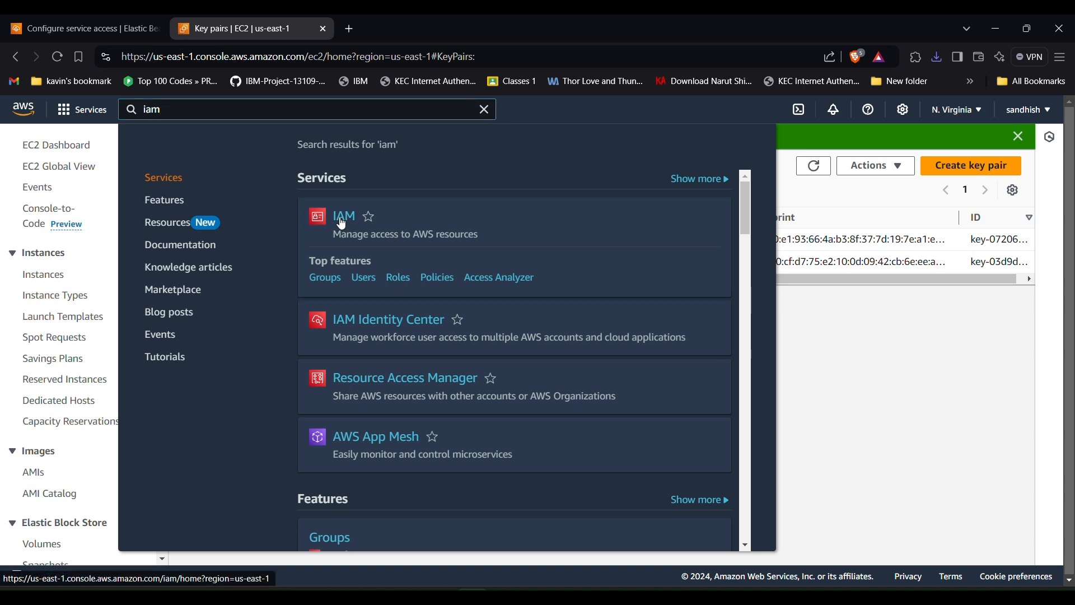
{"action": "left_click", "coordinate": [343, 220]}
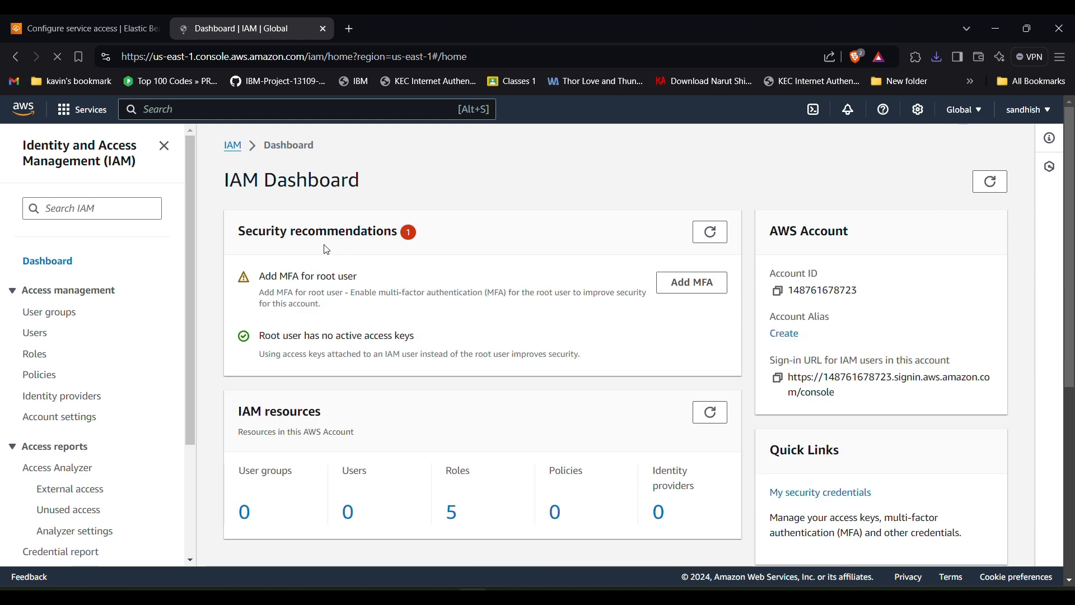
{"action": "left_click", "coordinate": [34, 354]}
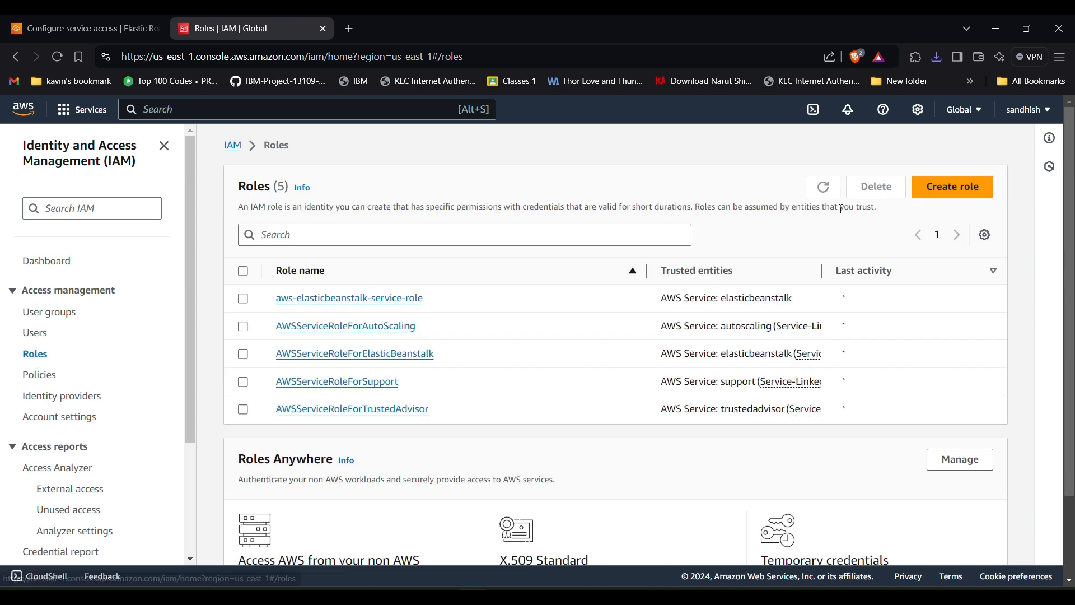
- Start a new IAM role with AWS service trusted entity and EC2 use case, reaching permissions
{"action": "left_click", "coordinate": [952, 186]}
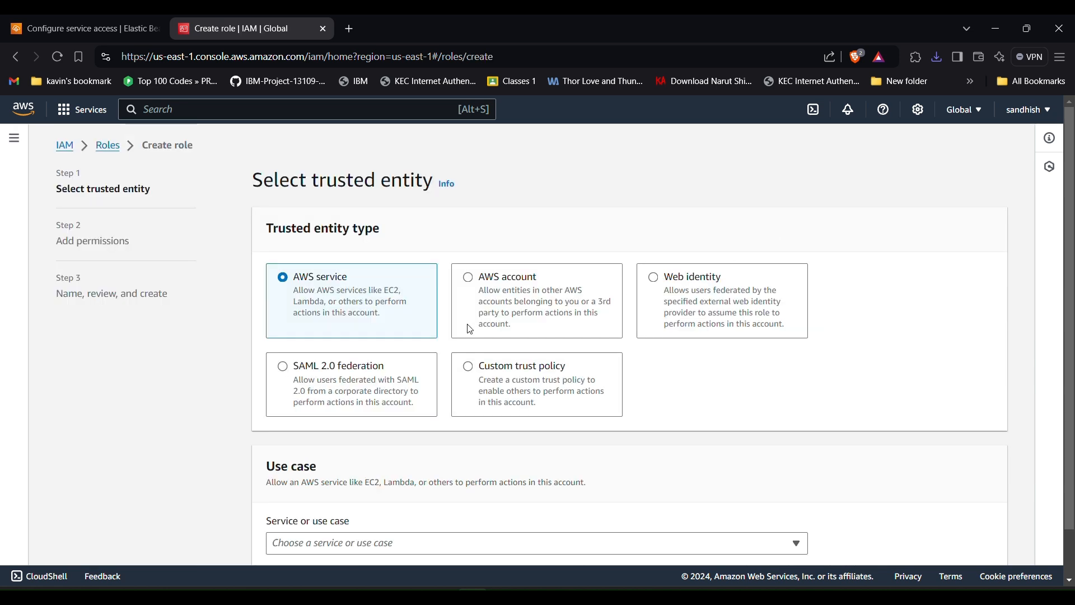
{"action": "scroll", "coordinate": [470, 329], "scroll_direction": "down", "scroll_amount": 1}
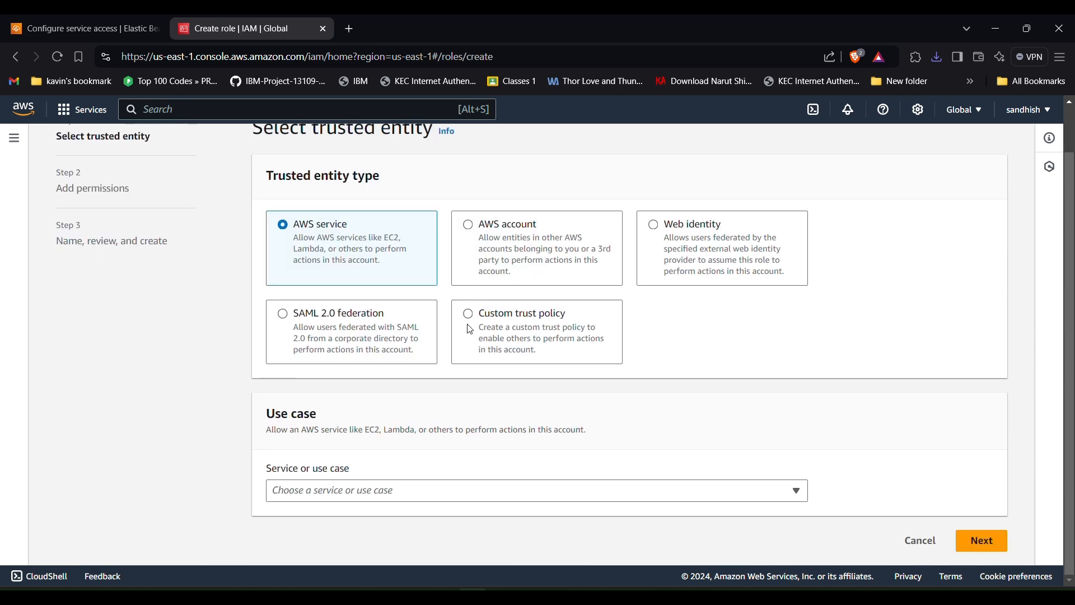
{"action": "left_click", "coordinate": [408, 491]}
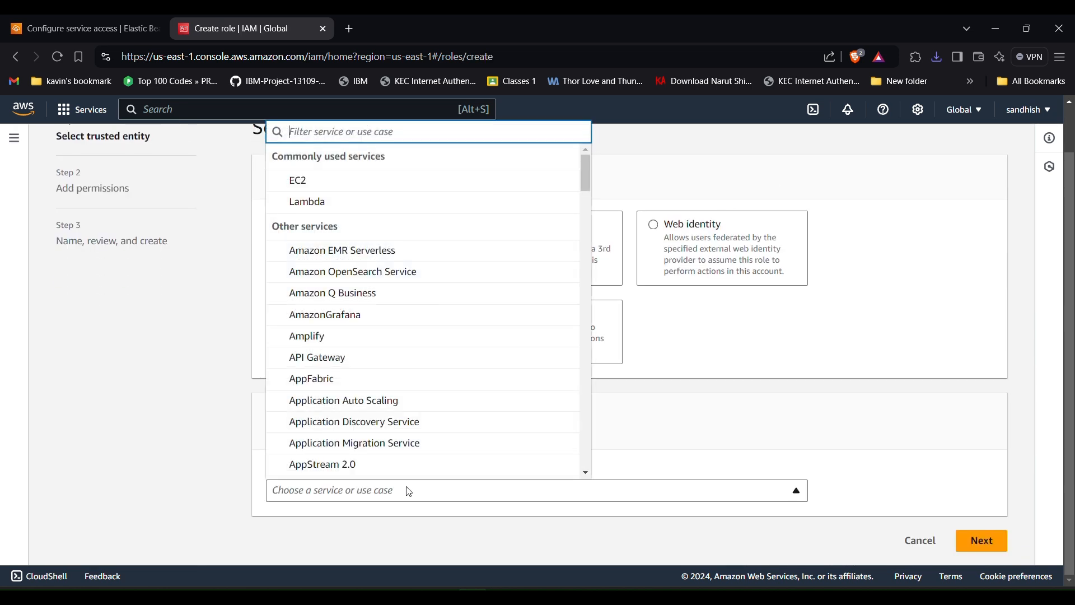
{"action": "left_click", "coordinate": [303, 191]}
{"action": "scroll", "coordinate": [566, 372], "scroll_direction": "down", "scroll_amount": 2}
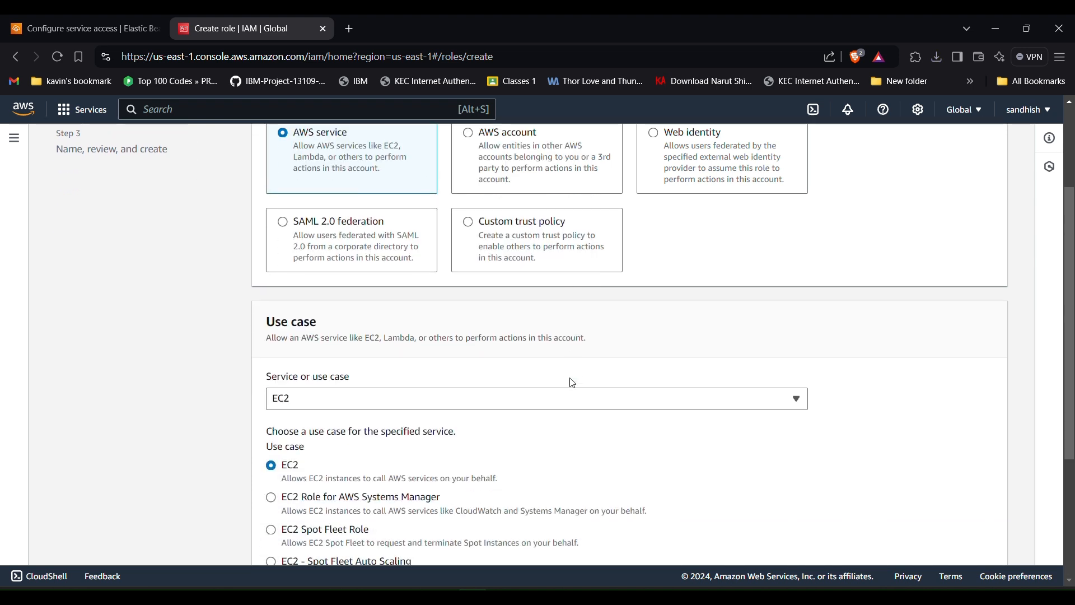
{"action": "scroll", "coordinate": [573, 383], "scroll_direction": "down", "scroll_amount": 4}
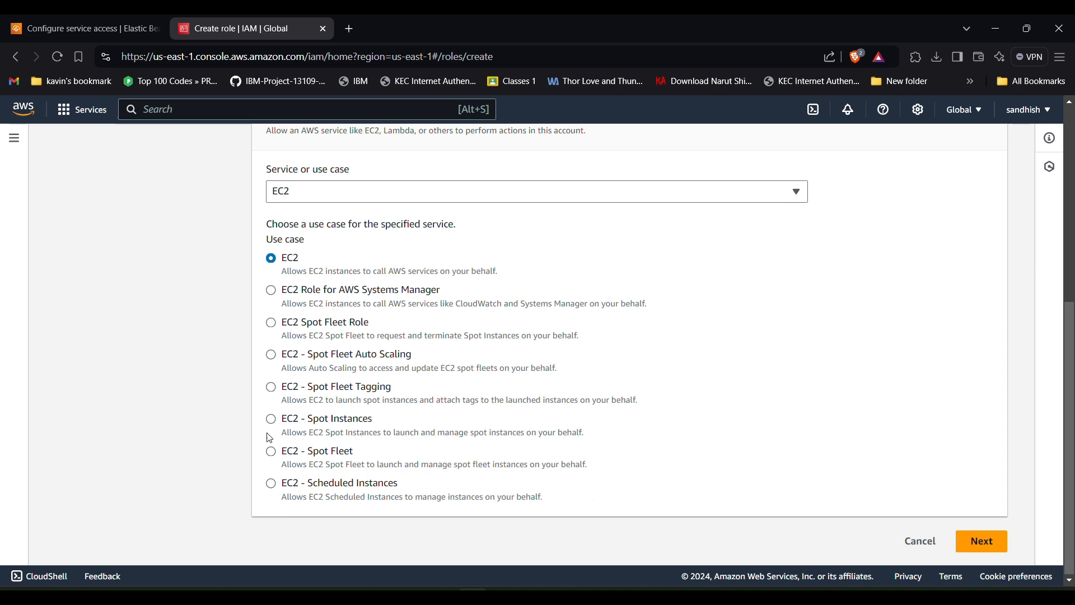
{"action": "scroll", "coordinate": [327, 267], "scroll_direction": "up", "scroll_amount": 2}
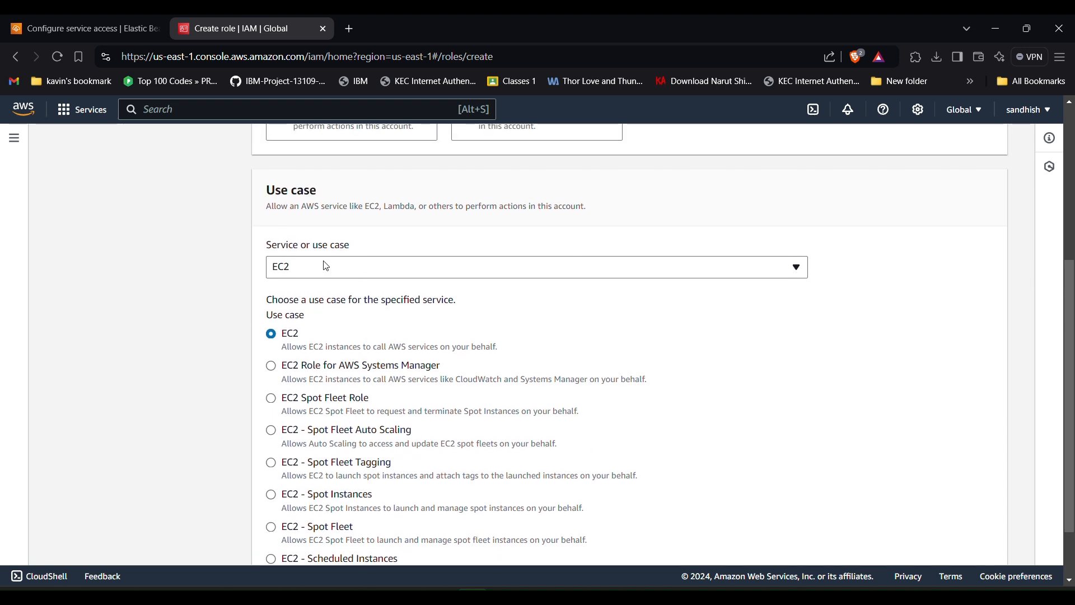
{"action": "scroll", "coordinate": [432, 356], "scroll_direction": "down", "scroll_amount": 2}
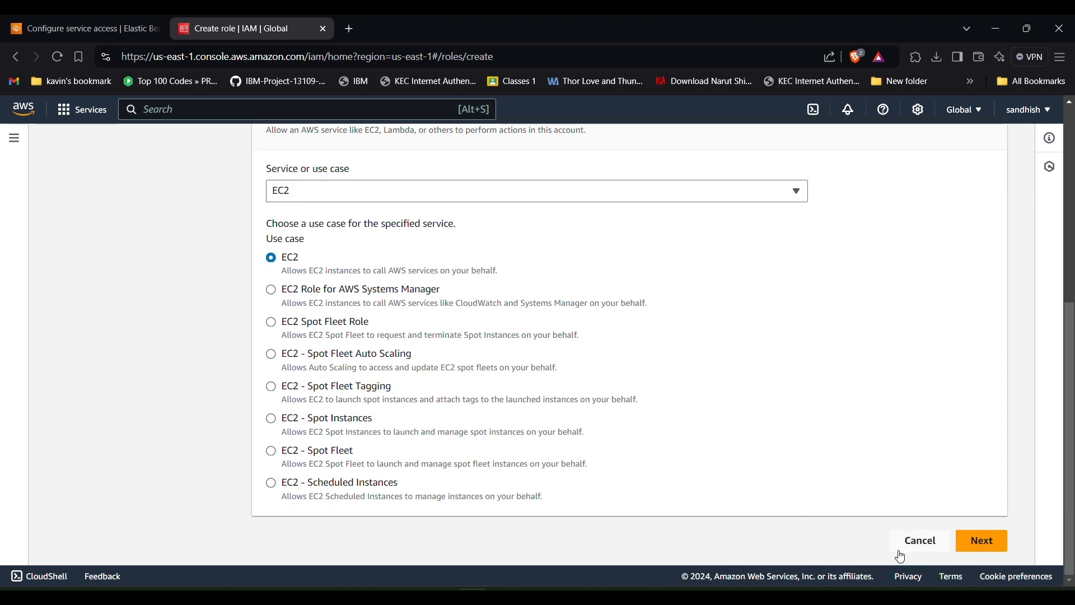
{"action": "left_click", "coordinate": [968, 539]}
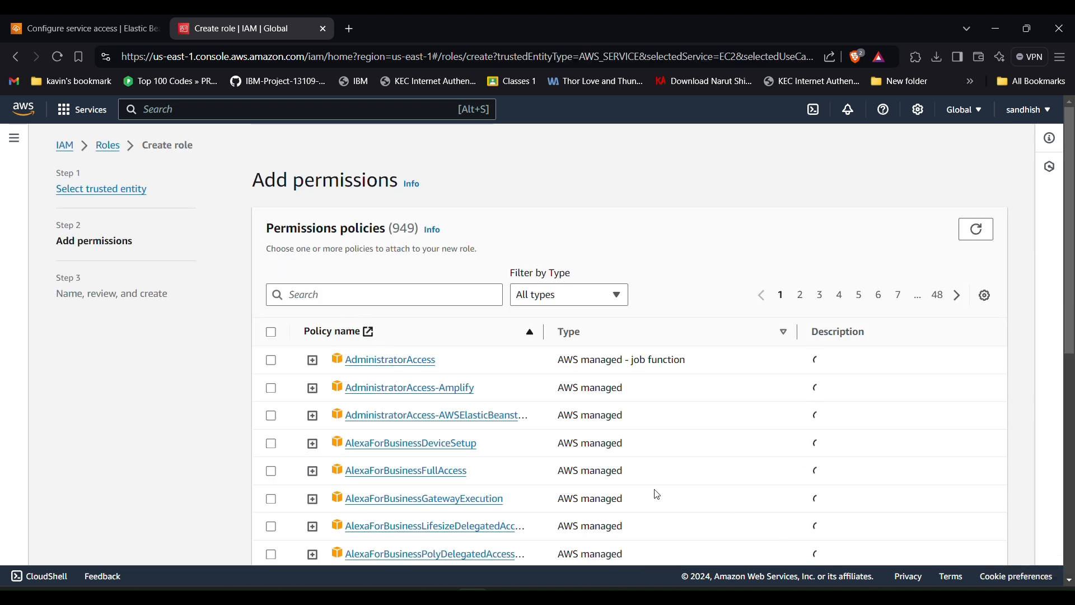
- Filter the policies by 's3rea', attach AmazonS3ReadOnlyAccess to the role, and move to naming
{"action": "scroll", "coordinate": [654, 493], "scroll_direction": "down", "scroll_amount": 2}
{"action": "scroll", "coordinate": [658, 495], "scroll_direction": "down", "scroll_amount": 5}
{"action": "scroll", "coordinate": [658, 495], "scroll_direction": "up", "scroll_amount": 5}
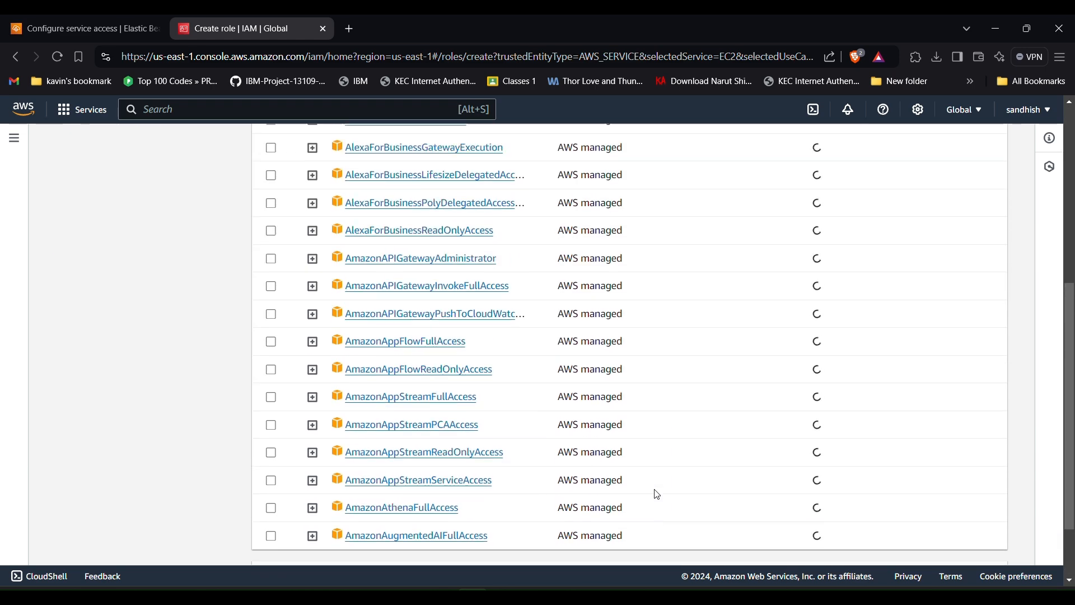
{"action": "scroll", "coordinate": [658, 495], "scroll_direction": "up", "scroll_amount": 2}
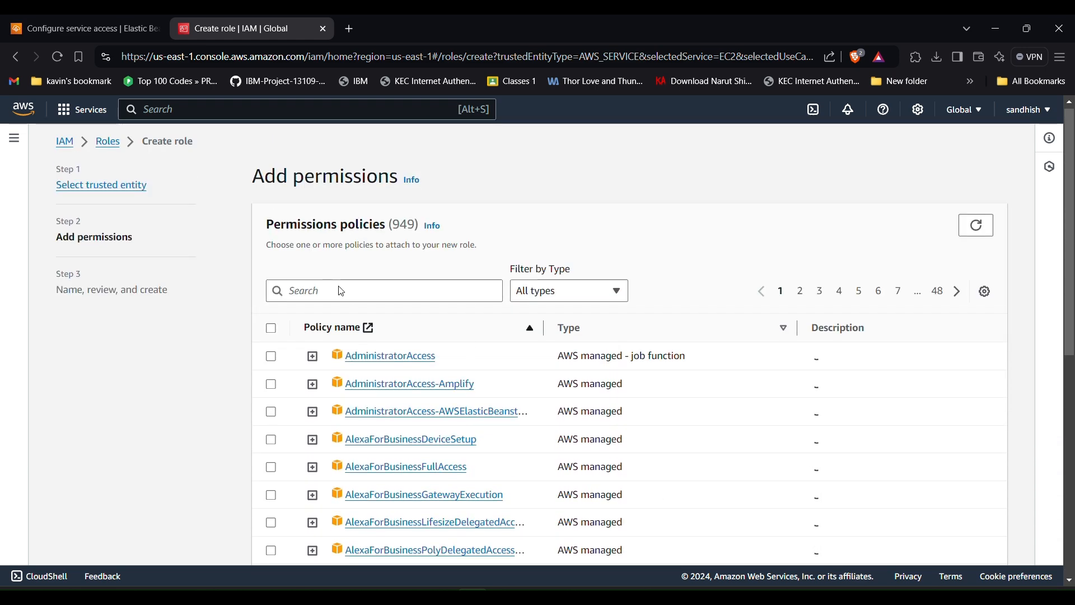
{"action": "left_click", "coordinate": [341, 287]}
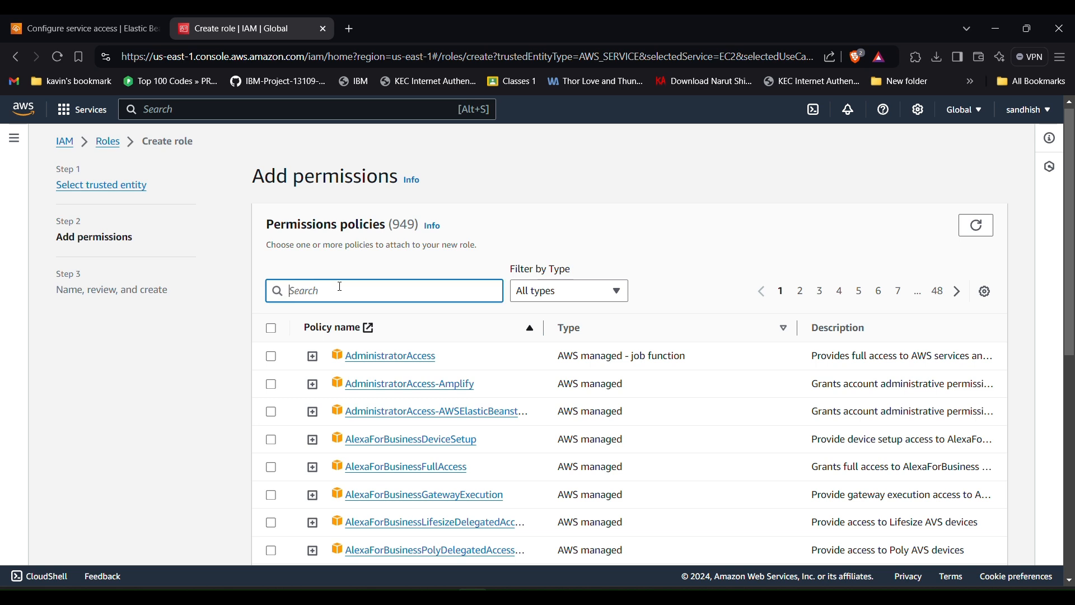
{"action": "type", "text": "s3"}
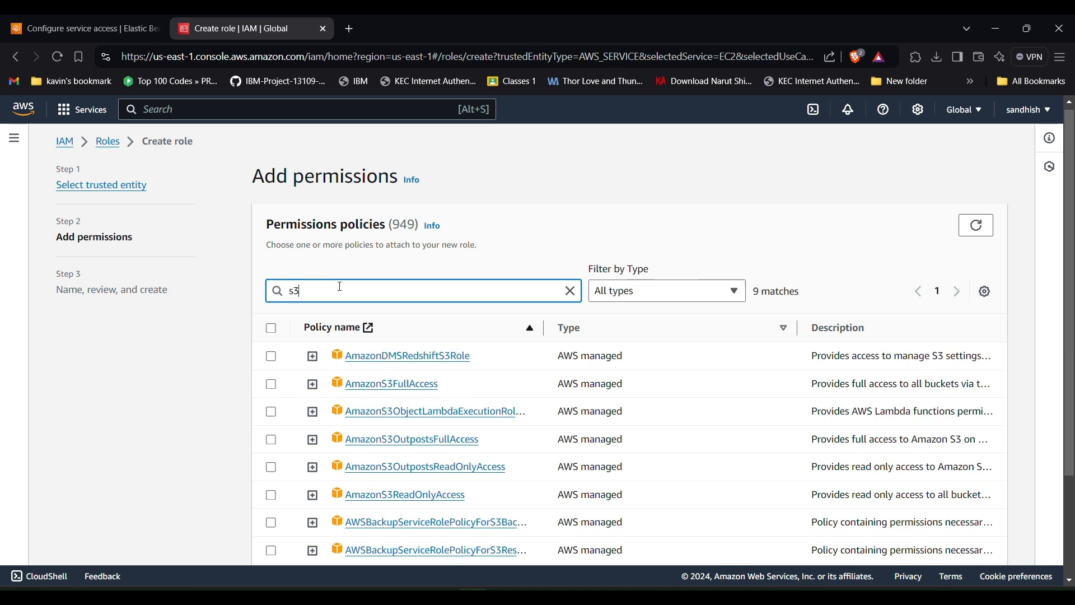
{"action": "type", "text": "read"}
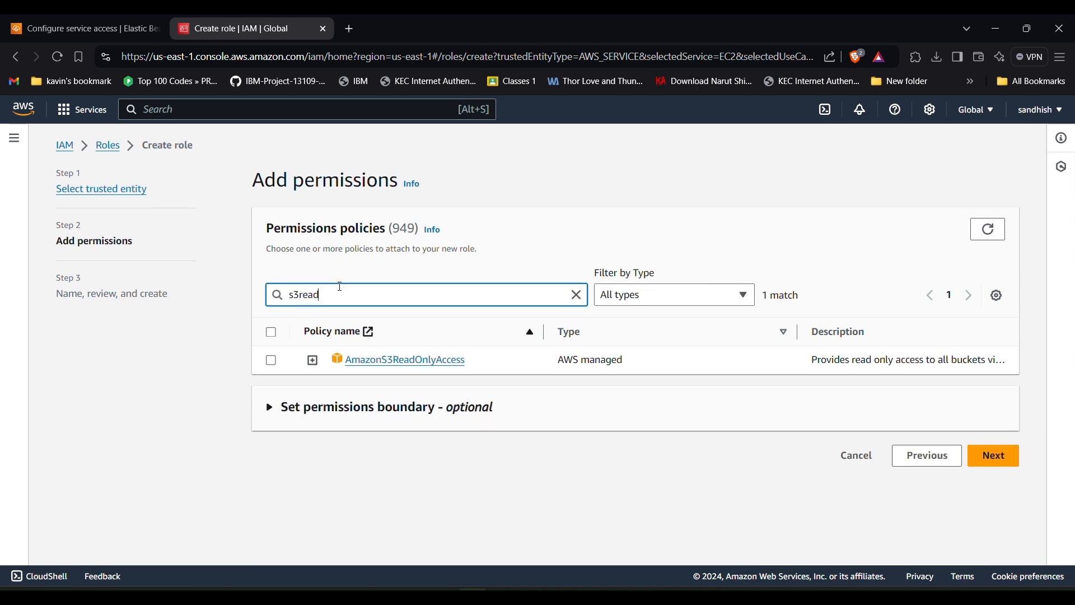
{"action": "left_click", "coordinate": [271, 362]}
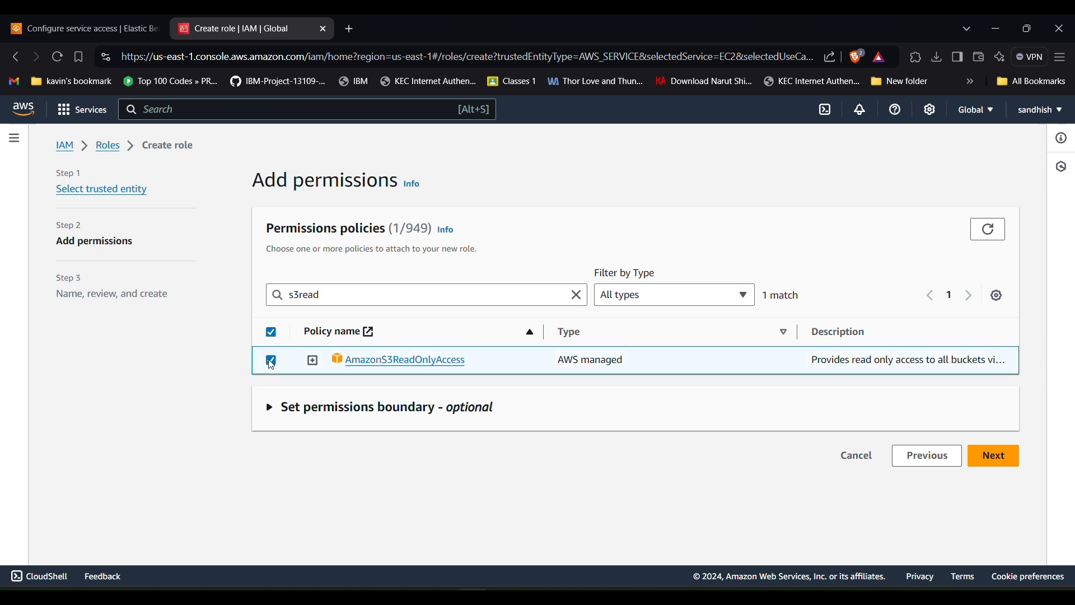
{"action": "left_click", "coordinate": [1000, 460]}
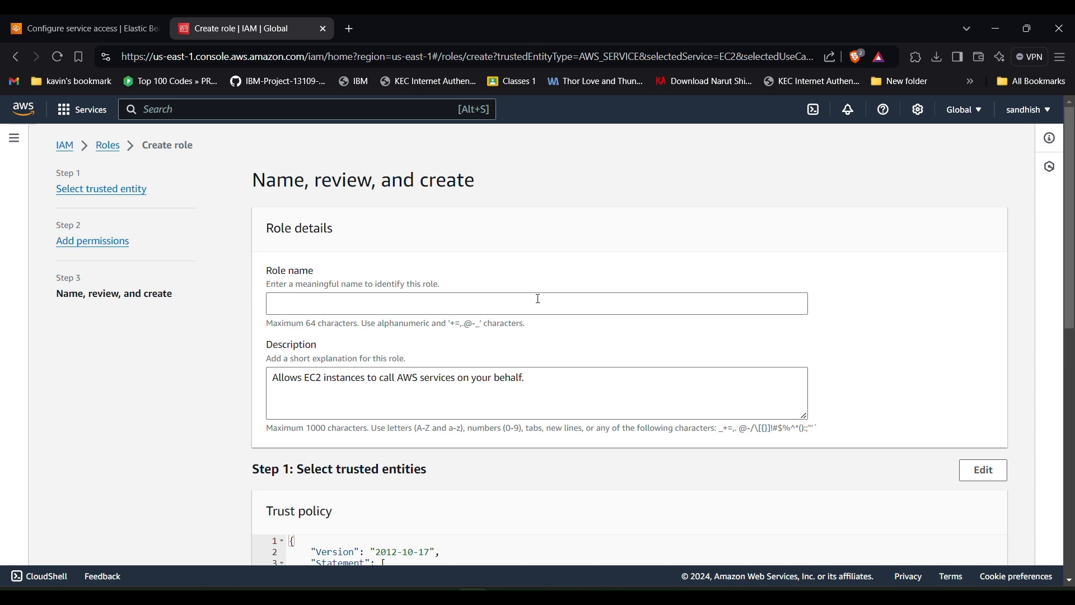
{"action": "left_click", "coordinate": [538, 298]}
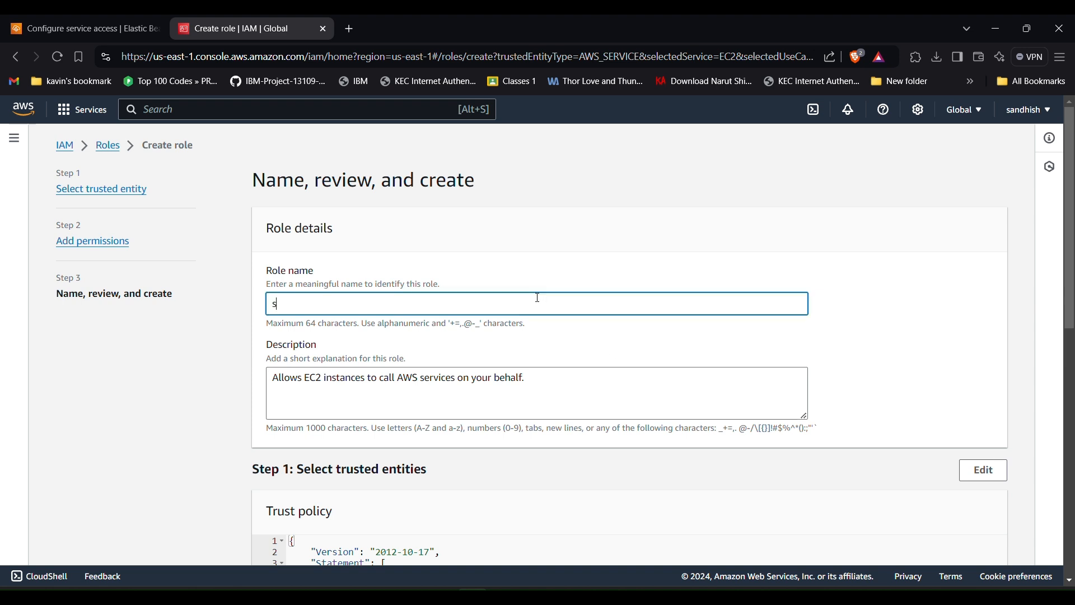
- Name the role ec2sample, review its EC2 trust and S3 read-only permissions, and create it
{"action": "type", "text": "ec2sample"}
{"action": "scroll", "coordinate": [538, 298], "scroll_direction": "down", "scroll_amount": 2}
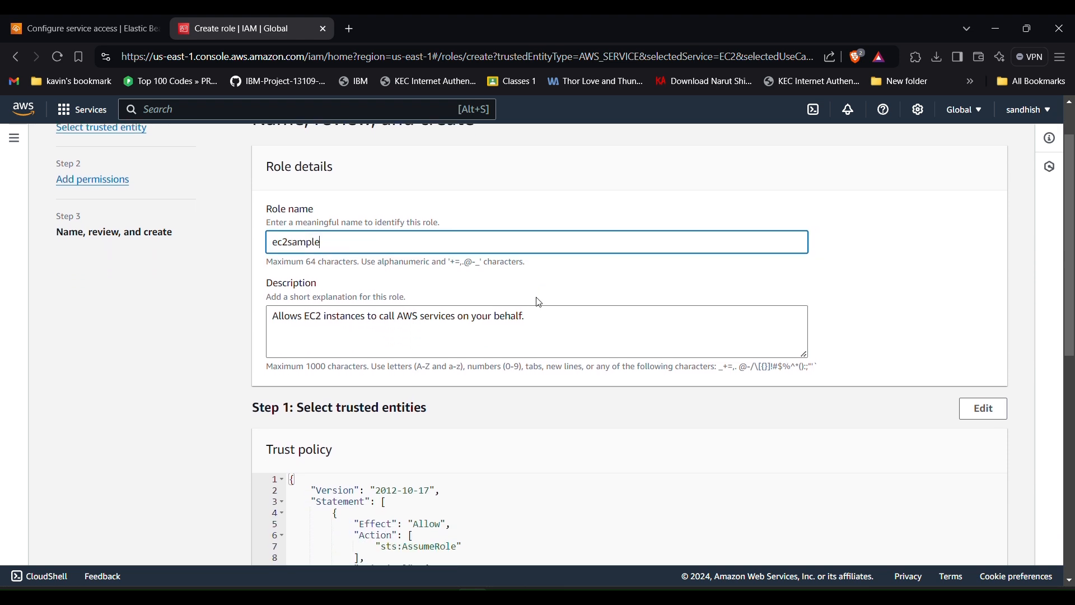
{"action": "scroll", "coordinate": [431, 313], "scroll_direction": "down", "scroll_amount": 2}
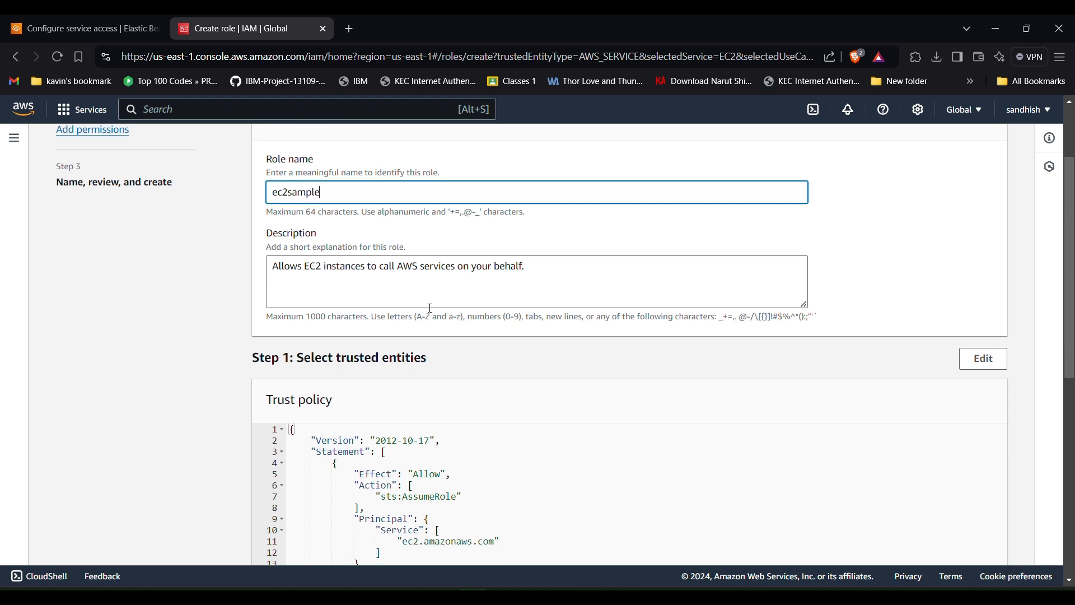
{"action": "scroll", "coordinate": [432, 314], "scroll_direction": "down", "scroll_amount": 6}
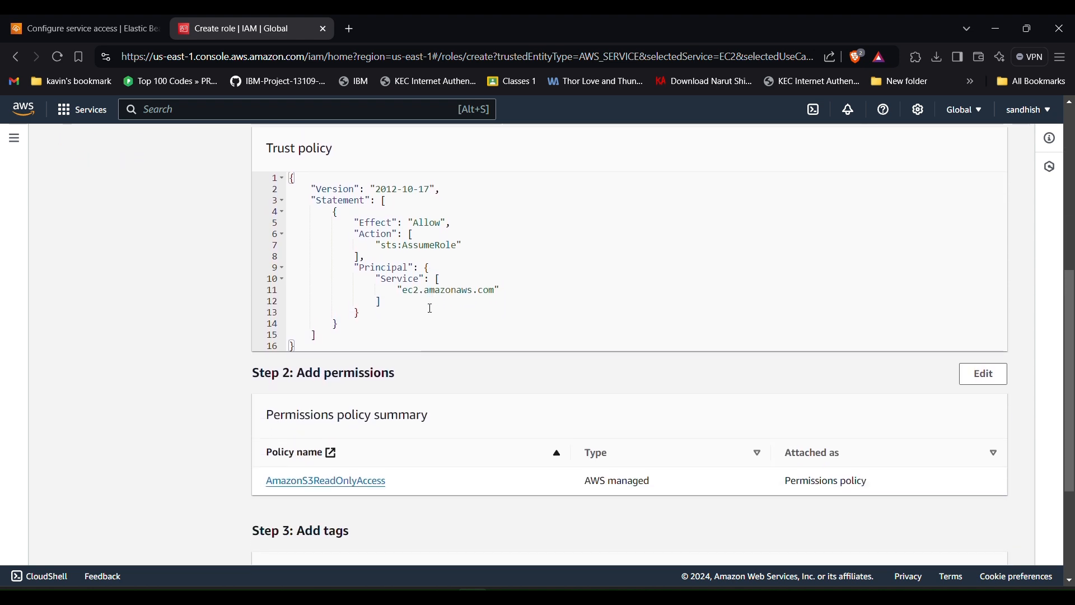
{"action": "scroll", "coordinate": [432, 314], "scroll_direction": "down", "scroll_amount": 1}
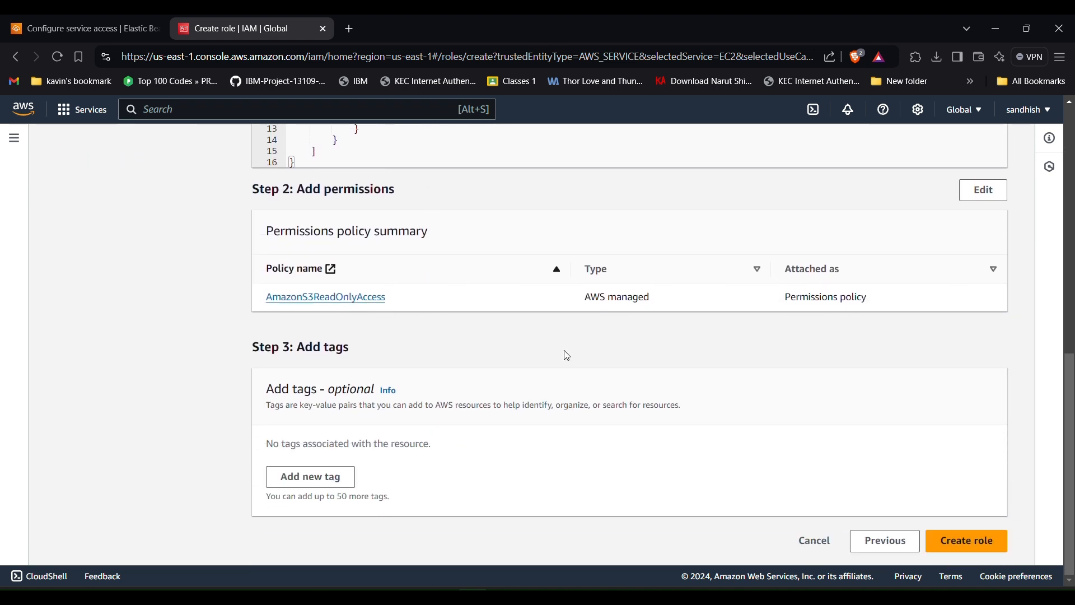
{"action": "left_click", "coordinate": [941, 543]}
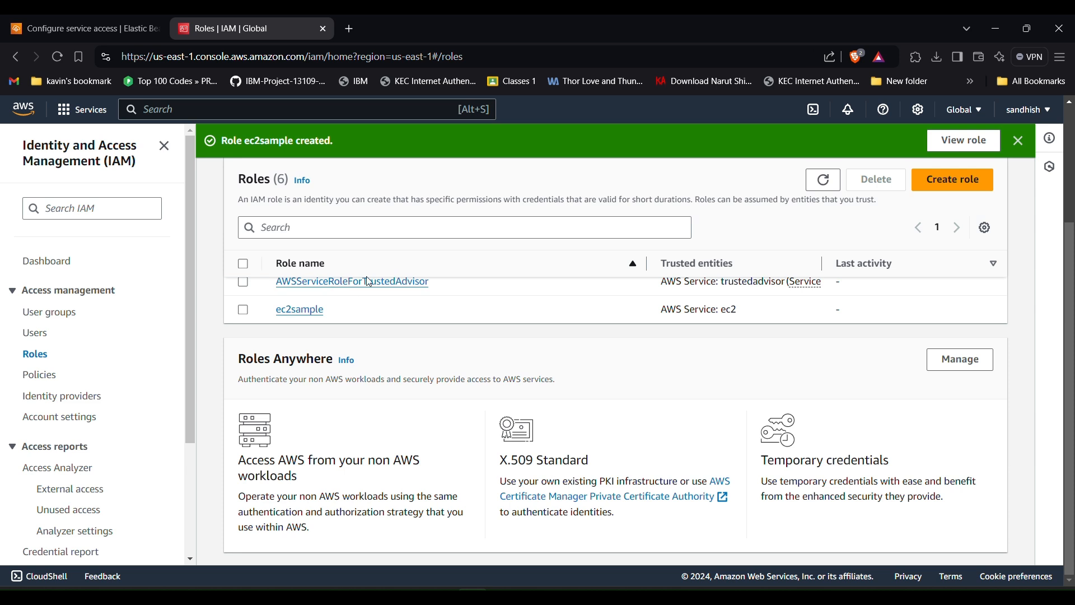
- Refresh the instance profiles, pick ec2sample as the EC2 instance profile, and continue to networking
{"action": "left_click", "coordinate": [119, 31]}
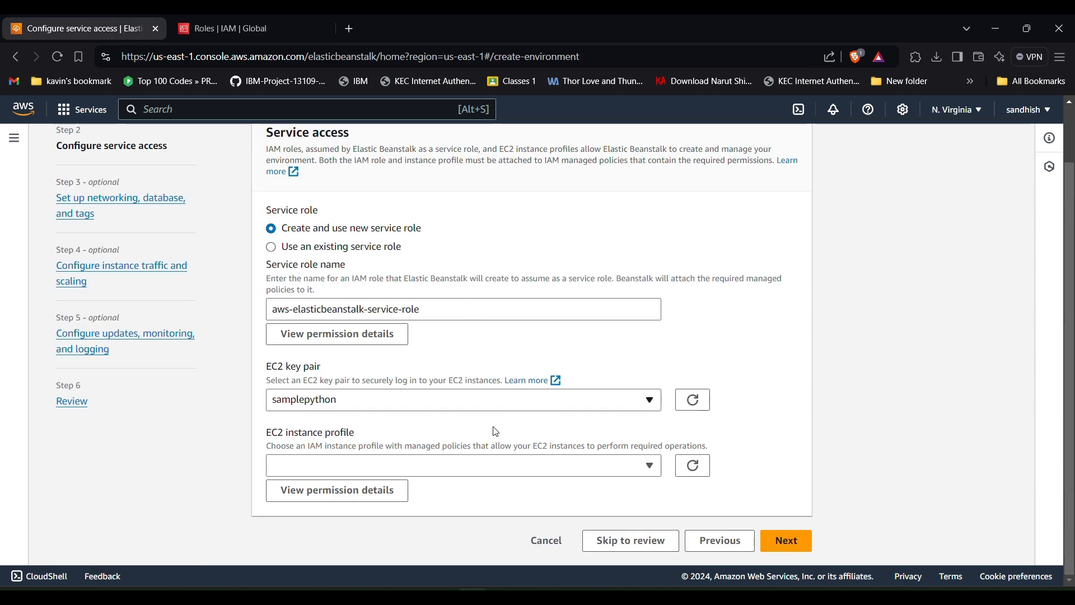
{"action": "left_click", "coordinate": [401, 469]}
{"action": "left_click", "coordinate": [400, 472]}
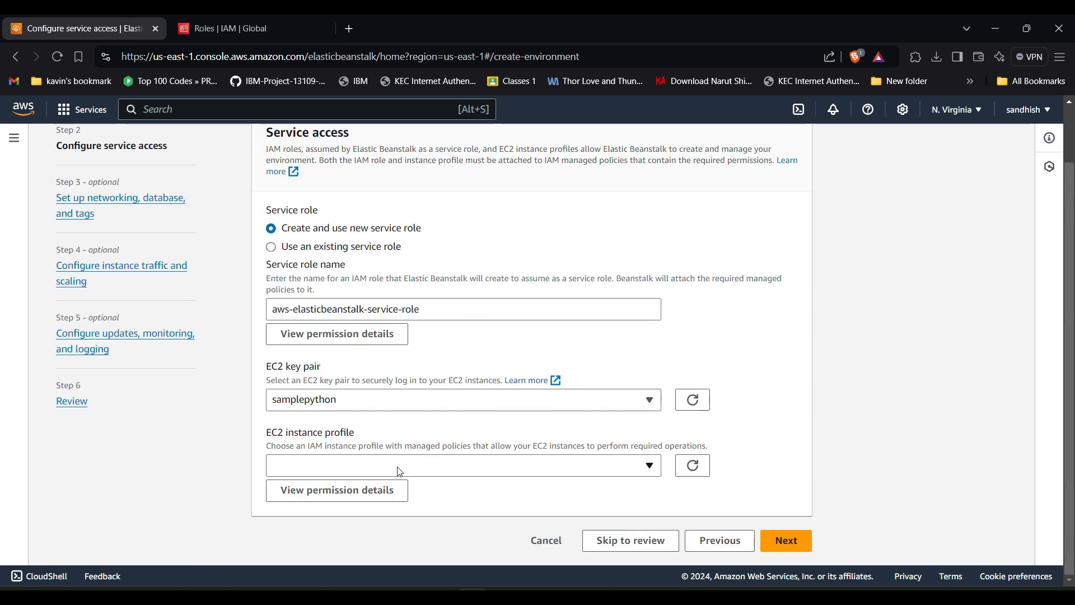
{"action": "left_click", "coordinate": [695, 470]}
{"action": "left_click", "coordinate": [589, 475]}
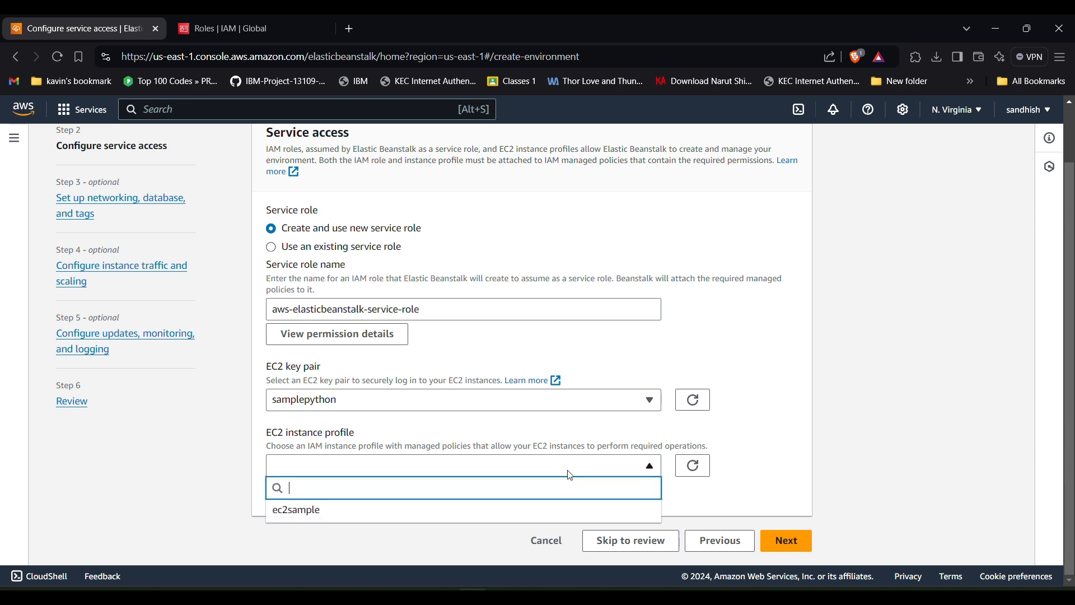
{"action": "left_click", "coordinate": [327, 513]}
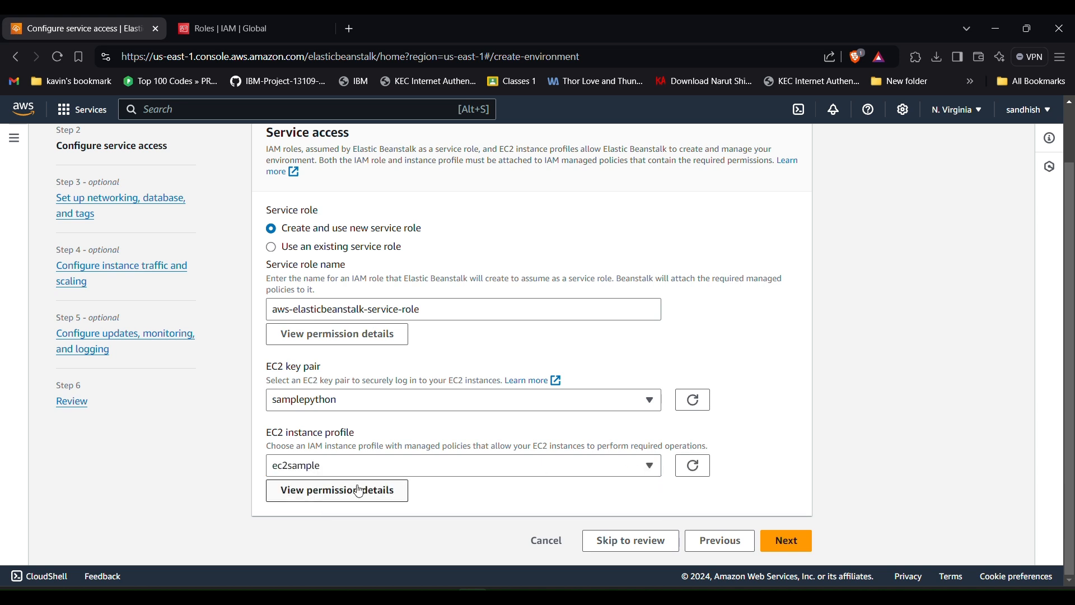
{"action": "scroll", "coordinate": [357, 488], "scroll_direction": "up", "scroll_amount": 2}
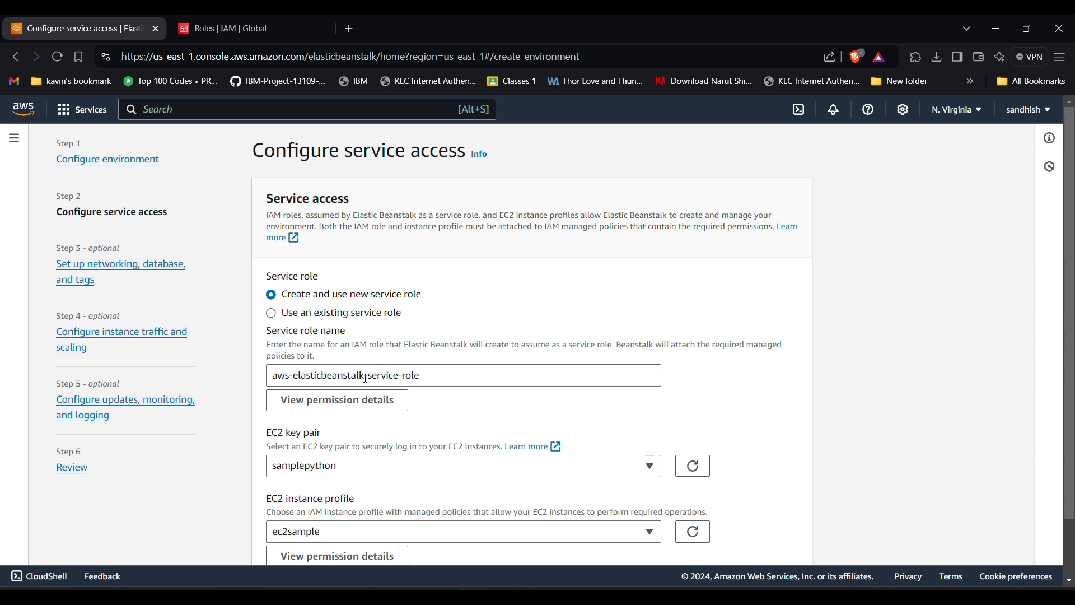
{"action": "scroll", "coordinate": [347, 378], "scroll_direction": "down", "scroll_amount": 2}
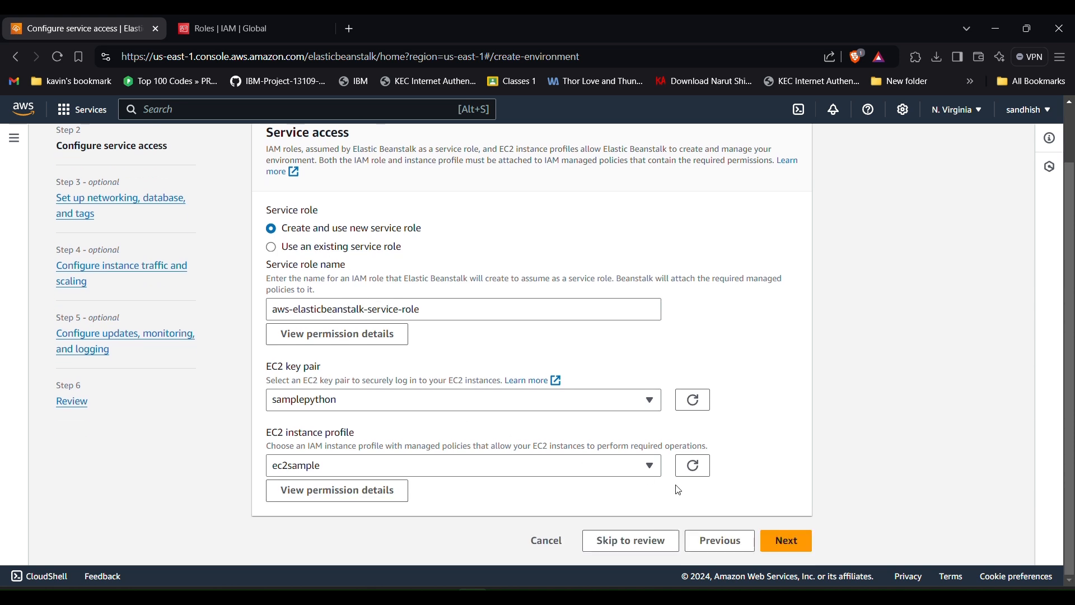
{"action": "left_click", "coordinate": [784, 544]}
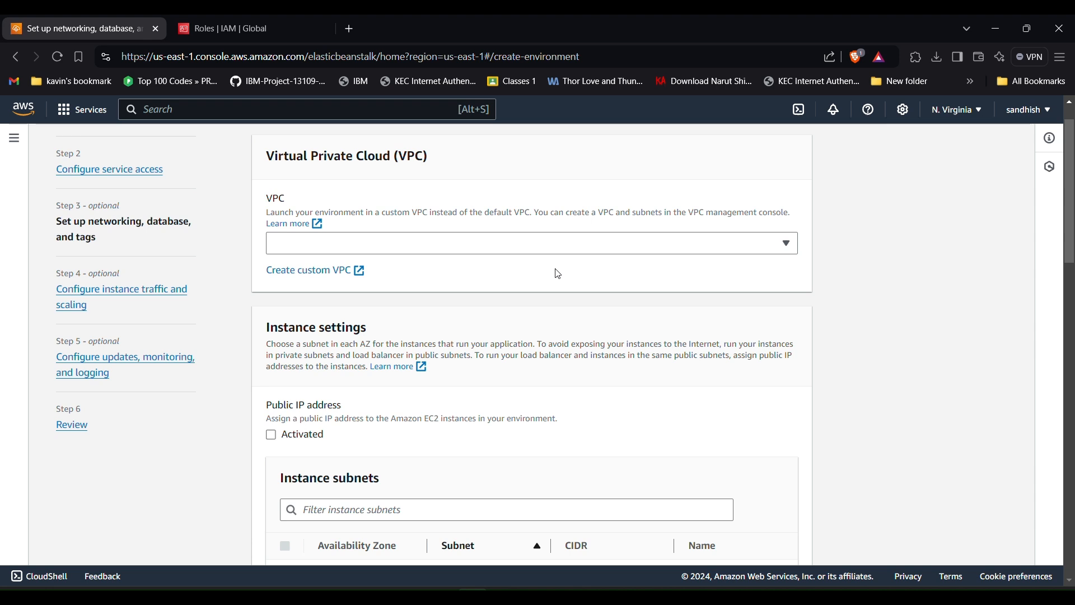
- Check the VPC choices and the ec2sample role, then follow the Create custom VPC link
{"action": "left_click", "coordinate": [413, 241]}
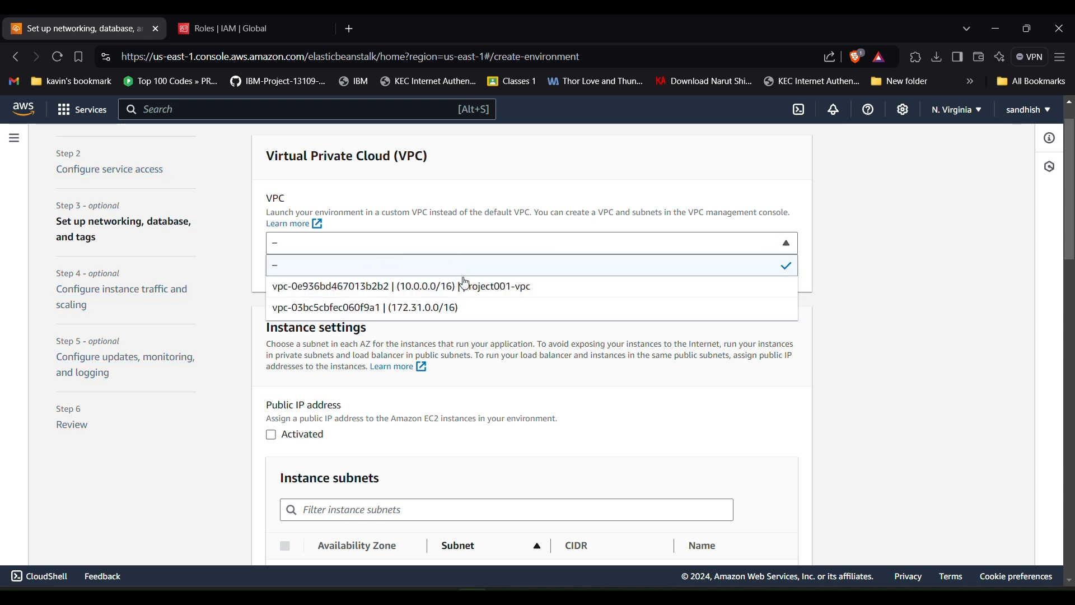
{"action": "left_click", "coordinate": [423, 254]}
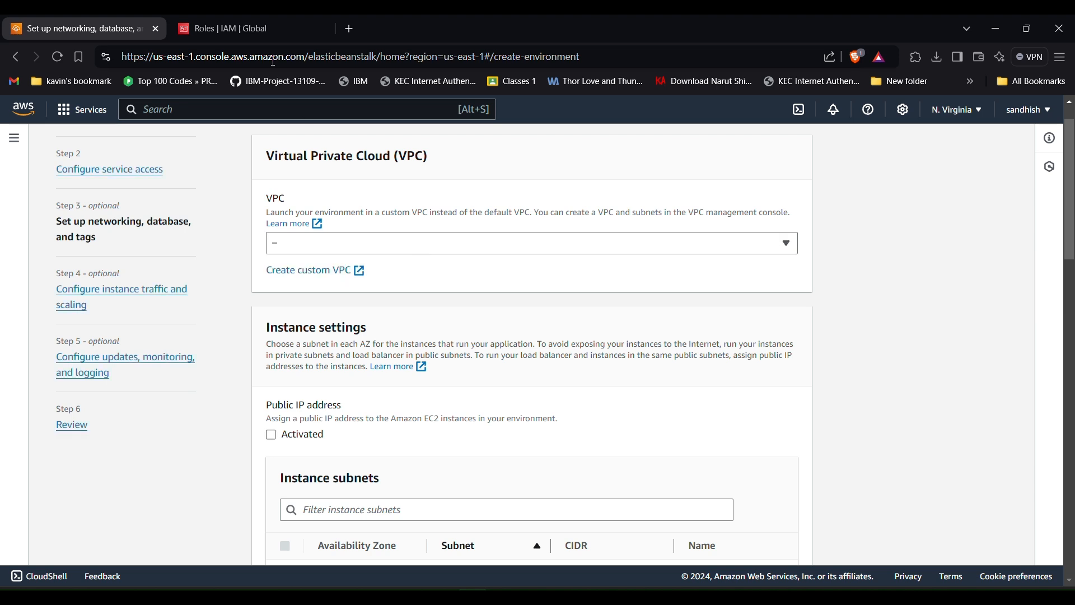
{"action": "left_click", "coordinate": [274, 34]}
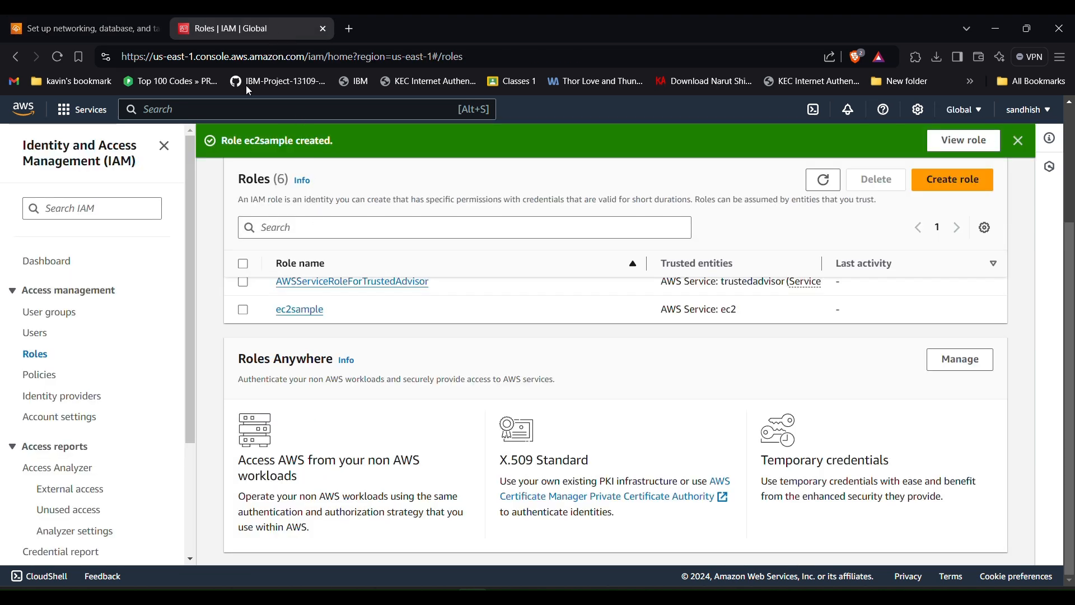
{"action": "left_click", "coordinate": [130, 29]}
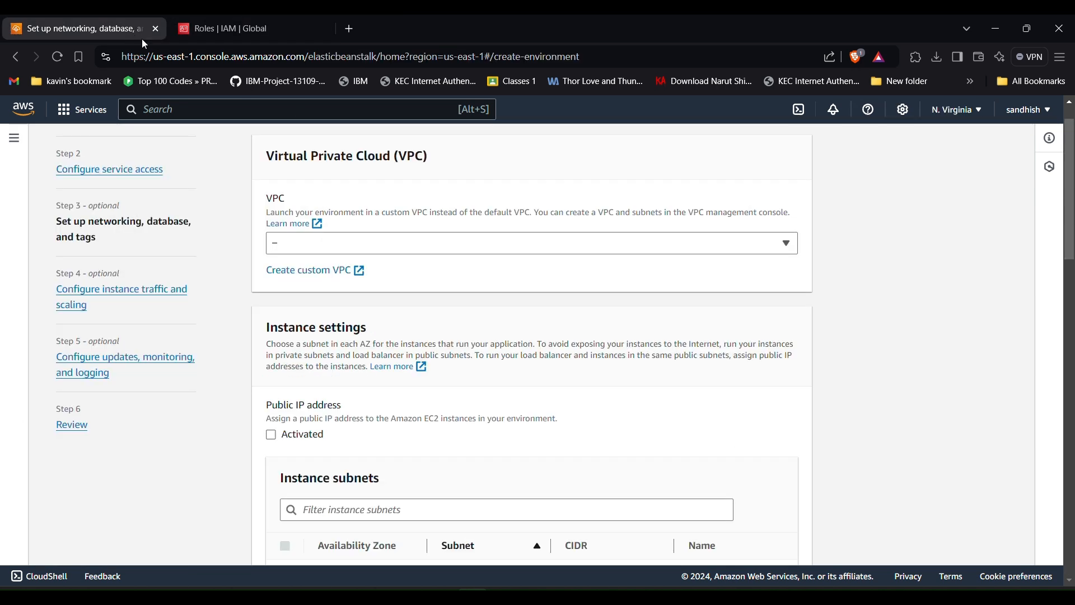
{"action": "left_click", "coordinate": [295, 274]}
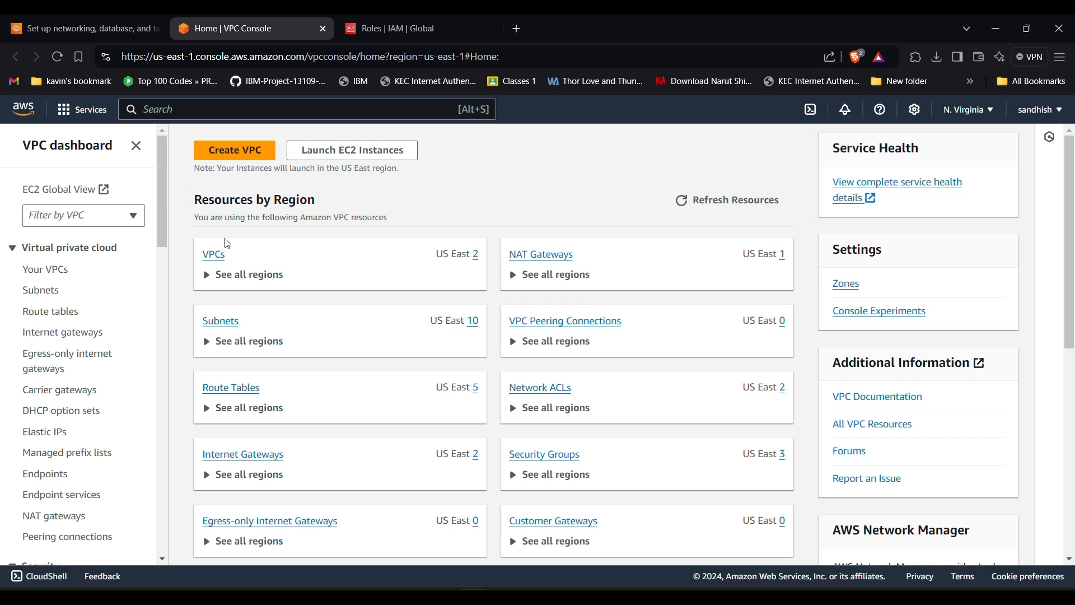
- Start a VPC-and-more setup with the name tag prefix project002_sample
{"action": "left_click", "coordinate": [244, 161]}
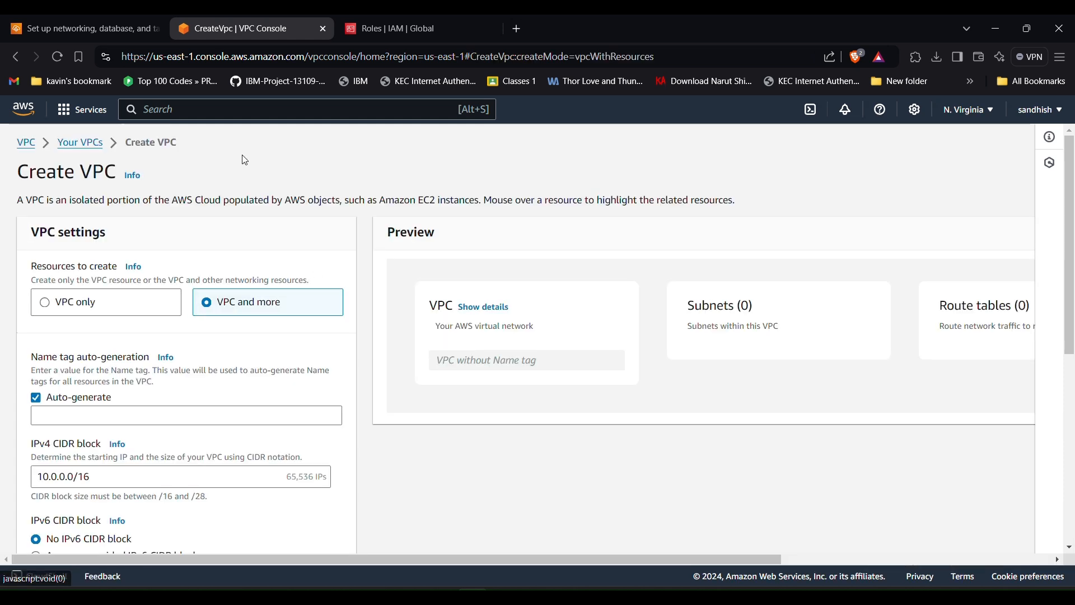
{"action": "scroll", "coordinate": [257, 327], "scroll_direction": "down", "scroll_amount": 1}
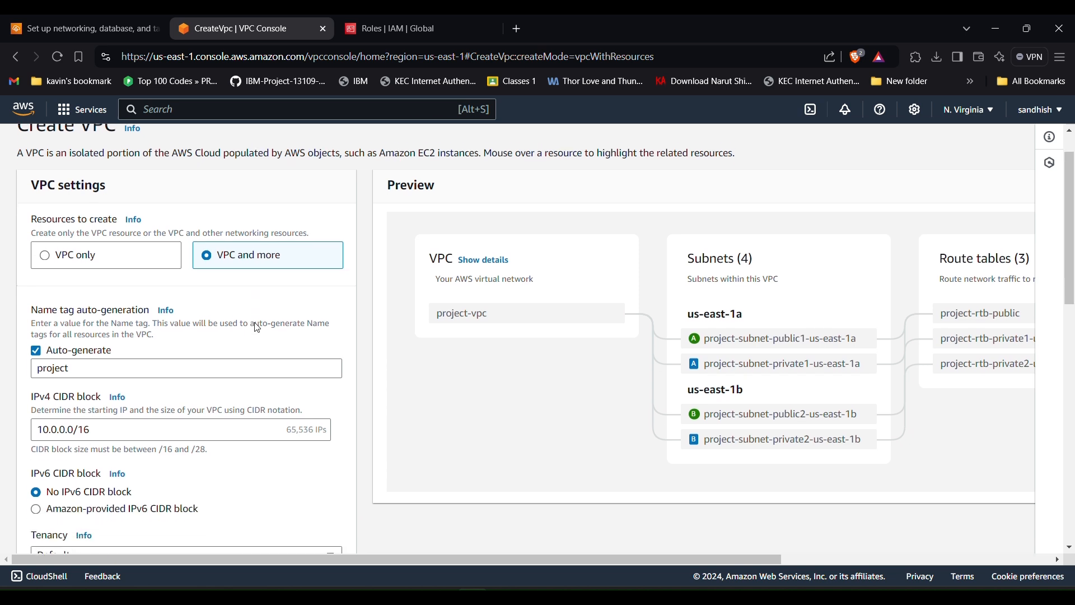
{"action": "left_click", "coordinate": [119, 355]}
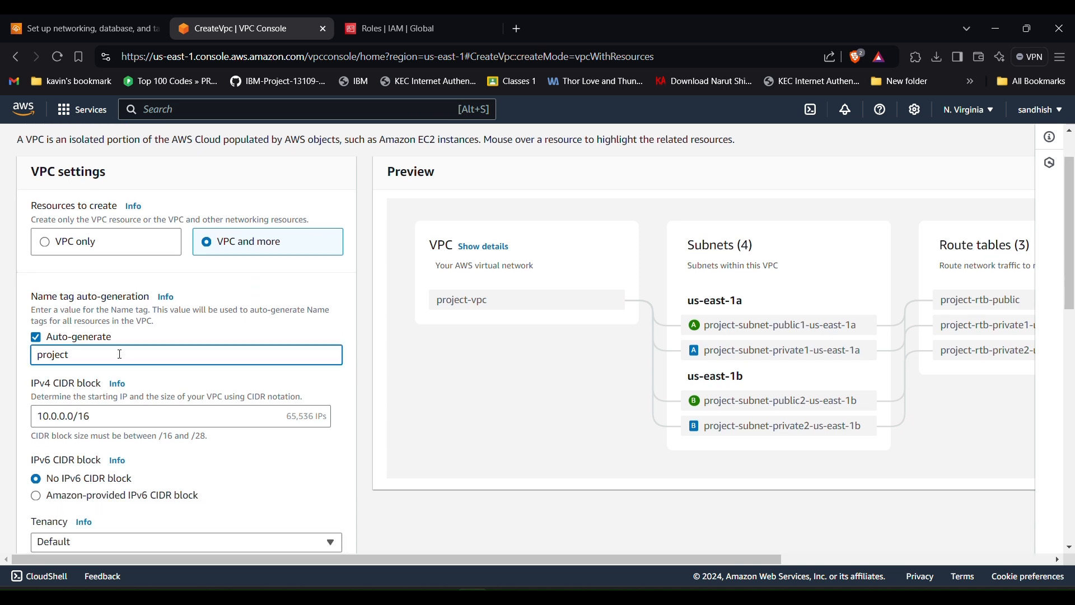
{"action": "type", "text": "002_"}
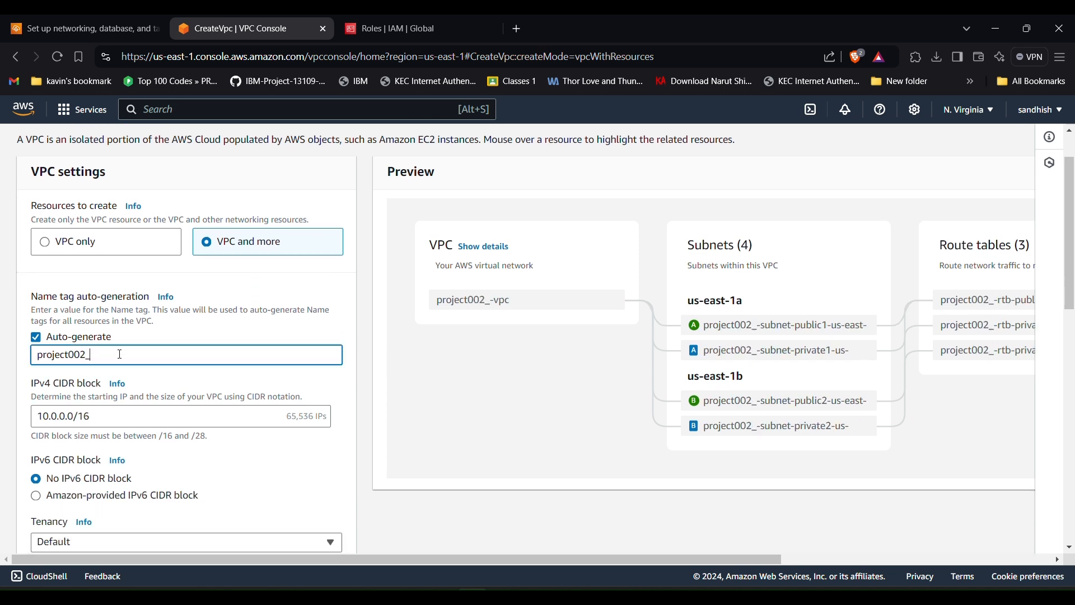
{"action": "type", "text": "sample"}
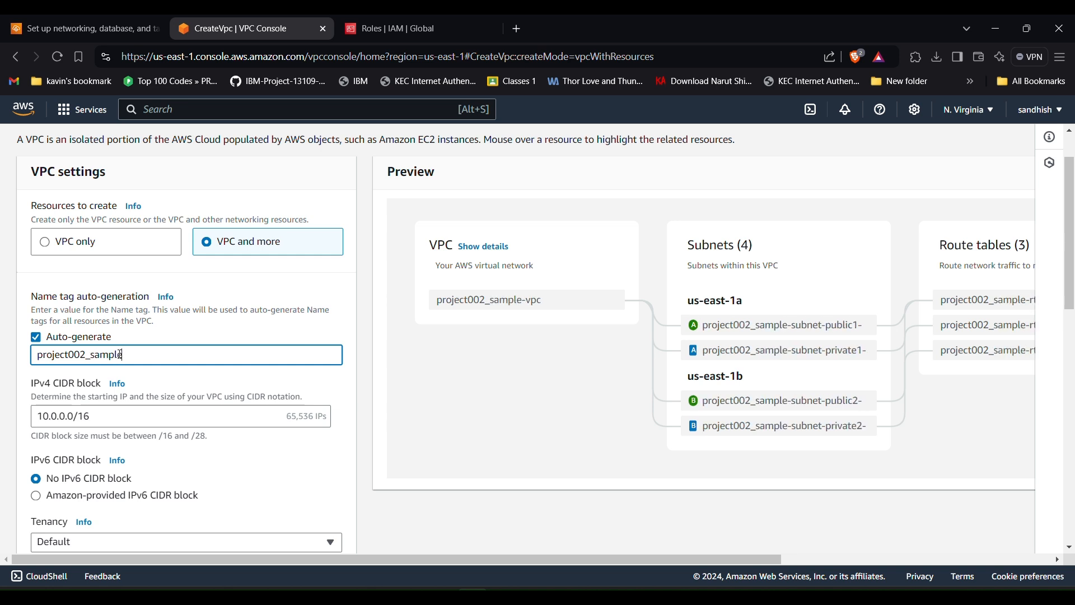
- Keep the IPv4 CIDR block at 10.0.0.0/16
{"action": "scroll", "coordinate": [120, 355], "scroll_direction": "down", "scroll_amount": 2}
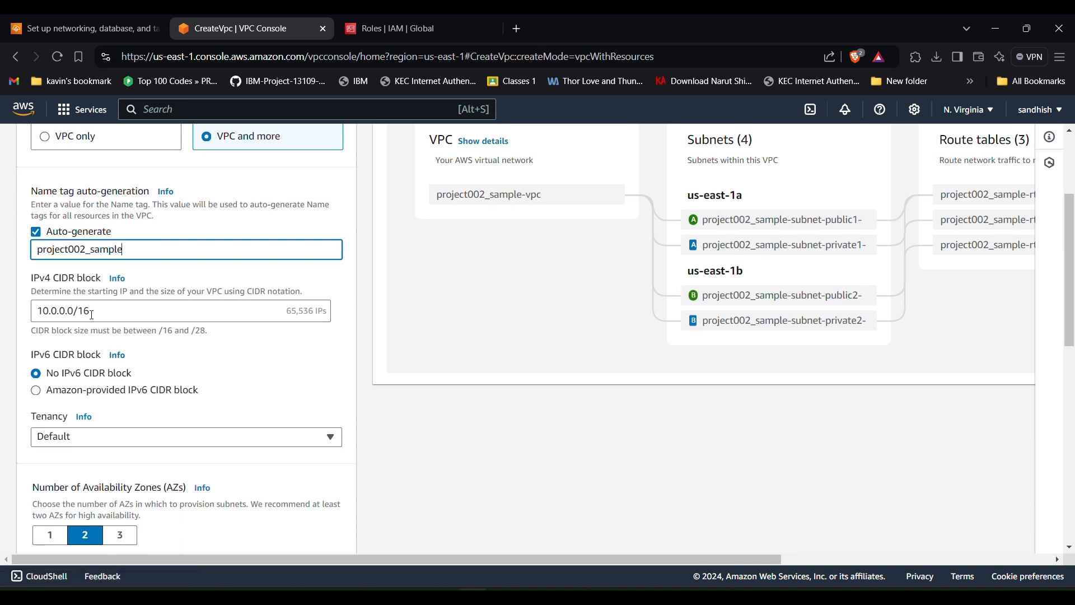
{"action": "left_click", "coordinate": [90, 314]}
{"action": "left_click_drag", "start_coordinate": [84, 313], "coordinate": [82, 311]}
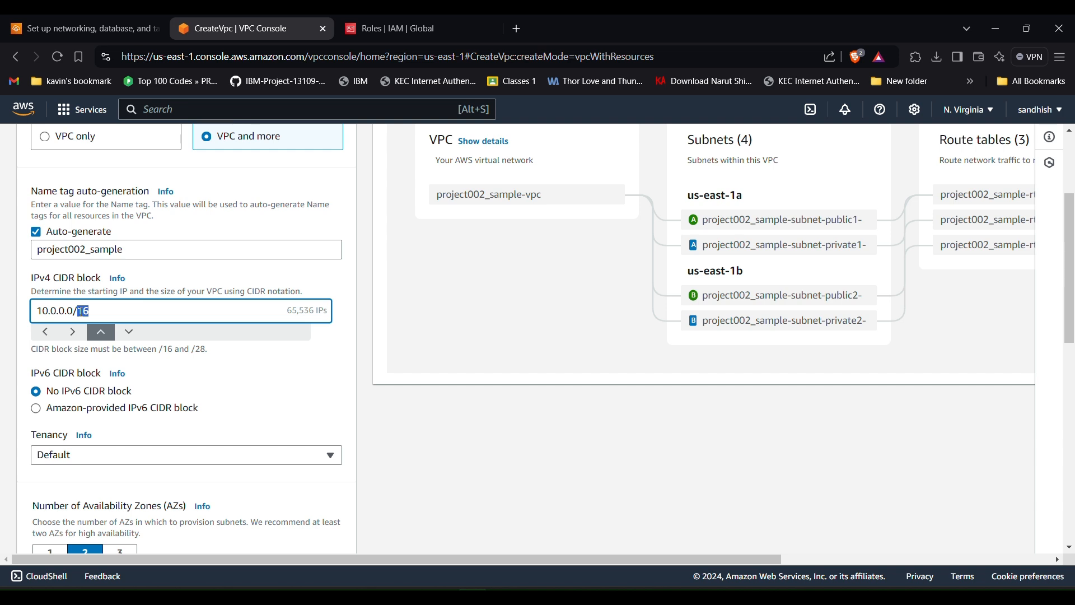
{"action": "left_click", "coordinate": [170, 336]}
{"action": "scroll", "coordinate": [174, 339], "scroll_direction": "down", "scroll_amount": 1}
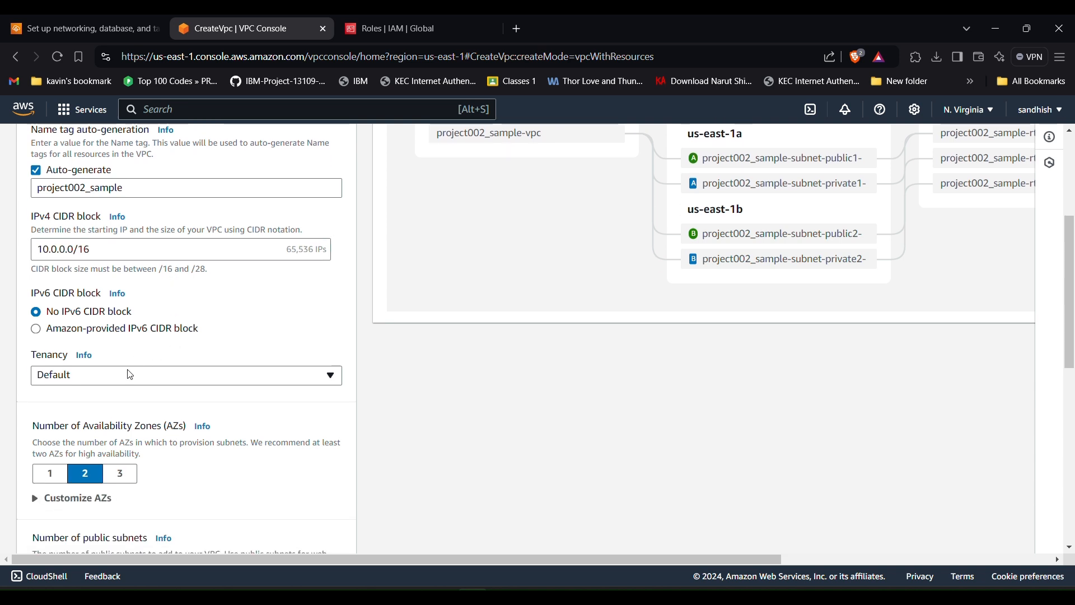
{"action": "scroll", "coordinate": [130, 375], "scroll_direction": "down", "scroll_amount": 3}
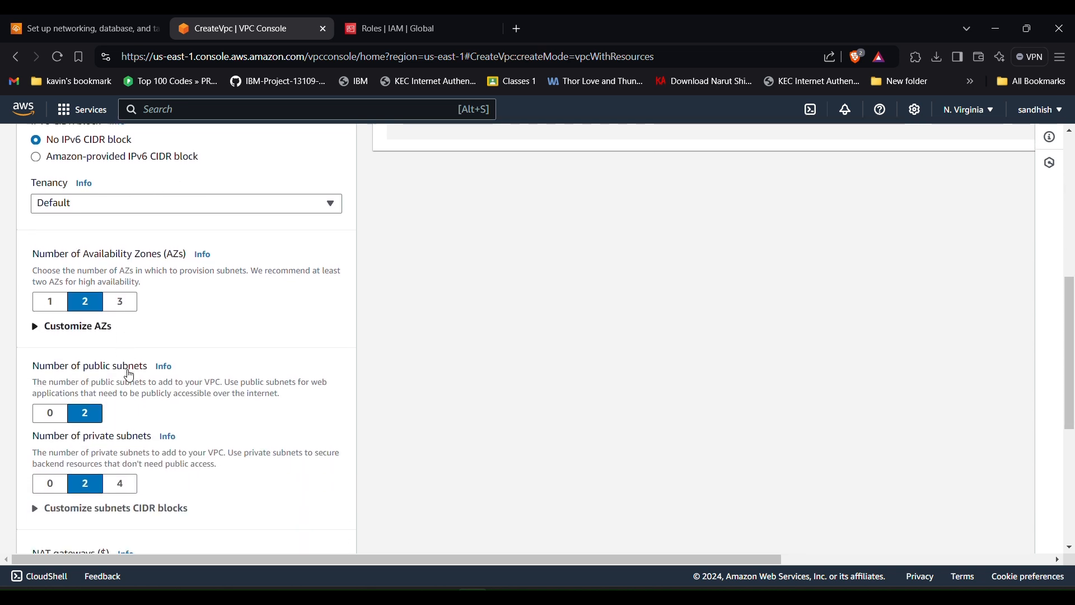
{"action": "scroll", "coordinate": [184, 378], "scroll_direction": "down", "scroll_amount": 3}
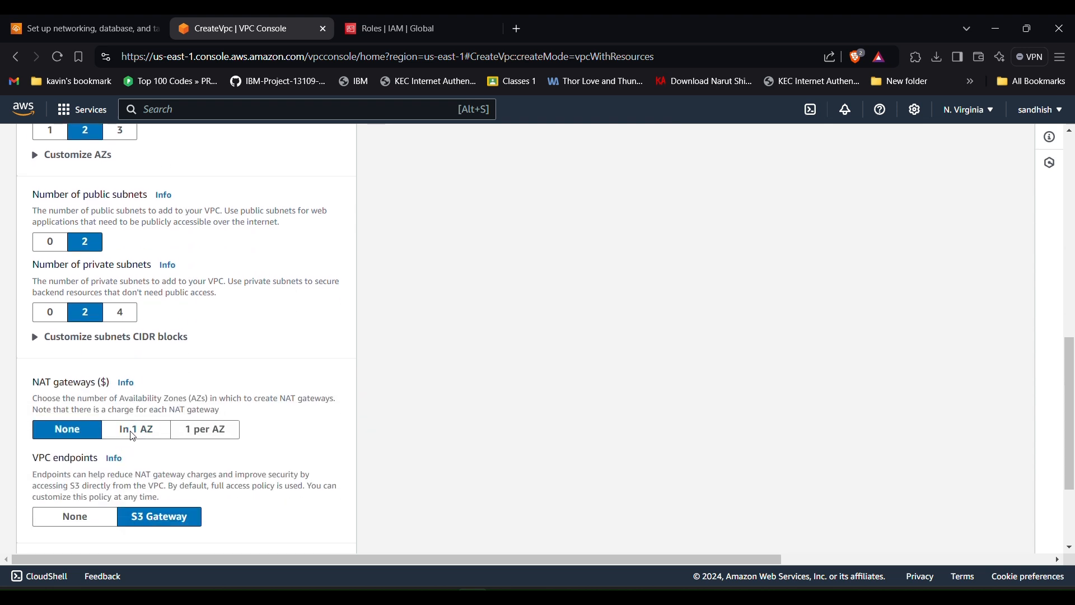
- Set NAT gateways to In 1 AZ and review the remaining subnet and endpoint options
{"action": "left_click", "coordinate": [130, 431]}
{"action": "scroll", "coordinate": [133, 437], "scroll_direction": "down", "scroll_amount": 2}
{"action": "scroll", "coordinate": [133, 436], "scroll_direction": "down", "scroll_amount": 2}
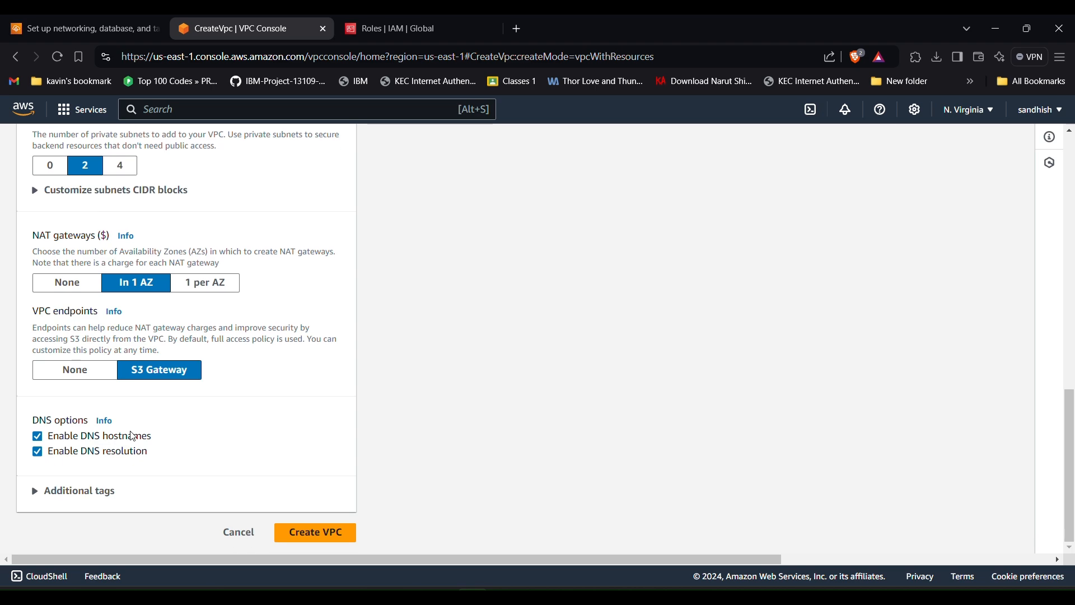
{"action": "scroll", "coordinate": [210, 443], "scroll_direction": "up", "scroll_amount": 12}
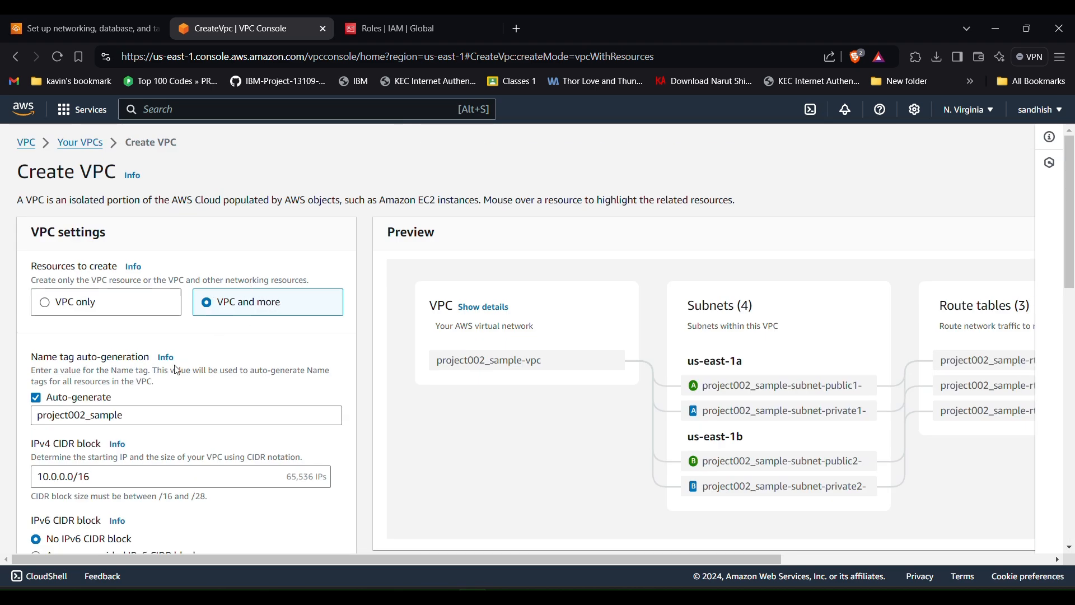
{"action": "scroll", "coordinate": [177, 371], "scroll_direction": "down", "scroll_amount": 4}
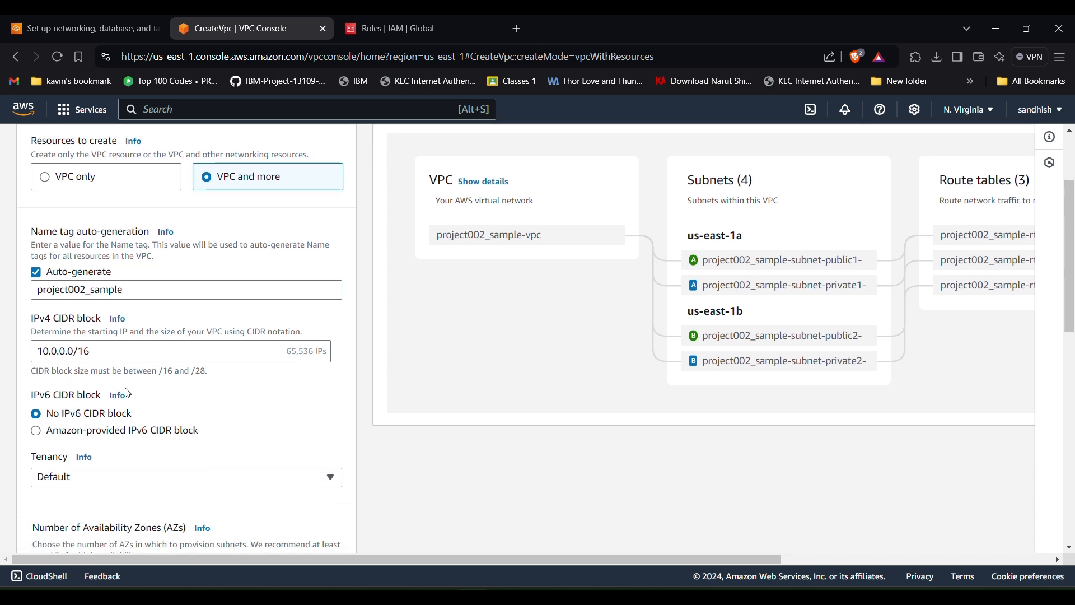
{"action": "double_click", "coordinate": [67, 320]}
{"action": "left_click", "coordinate": [93, 323]}
{"action": "scroll", "coordinate": [95, 323], "scroll_direction": "down", "scroll_amount": 3}
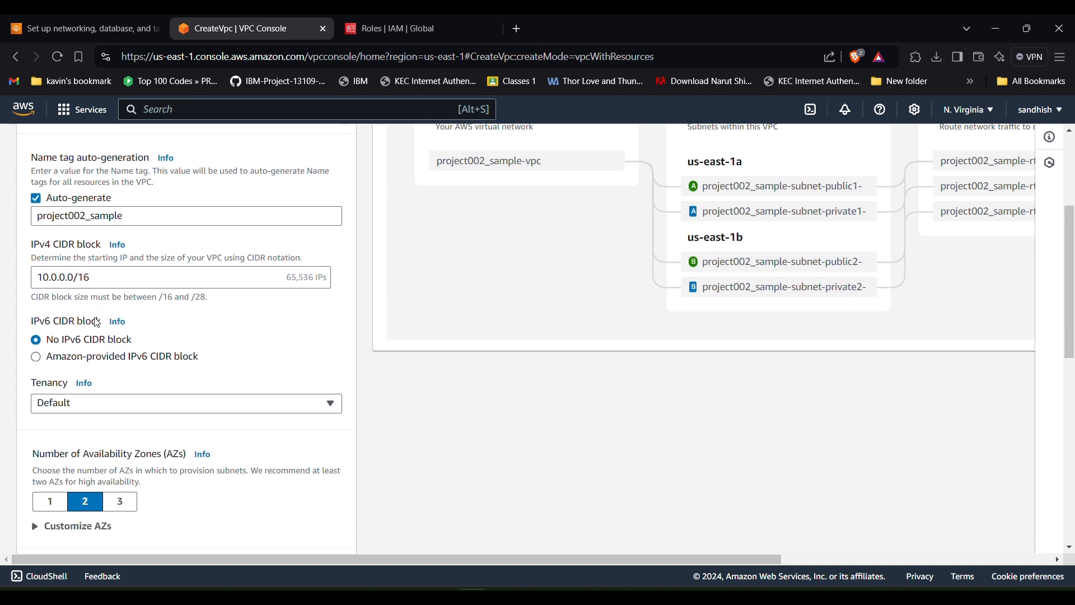
{"action": "scroll", "coordinate": [97, 323], "scroll_direction": "down", "scroll_amount": 10}
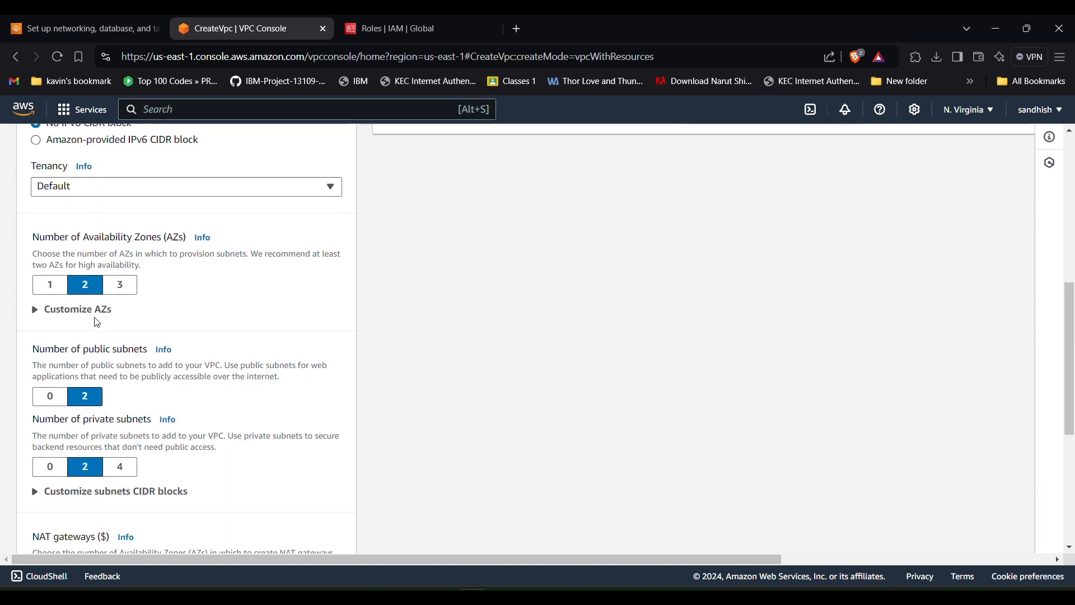
{"action": "scroll", "coordinate": [97, 324], "scroll_direction": "down", "scroll_amount": 3}
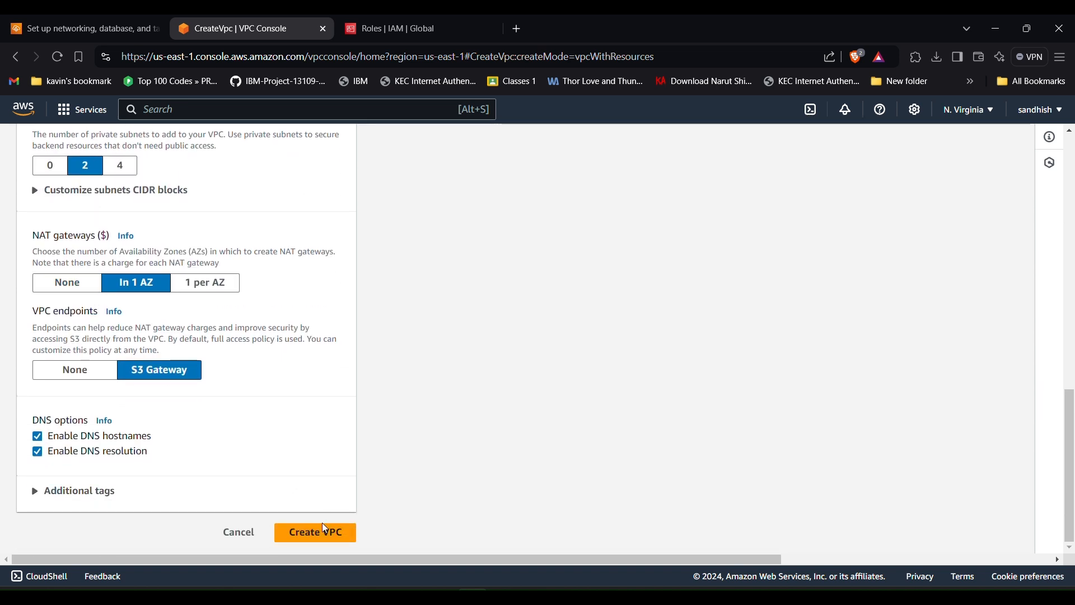
- Create project002_sample-vpc with its subnets and route tables, then view its details page
{"action": "left_click", "coordinate": [317, 534]}
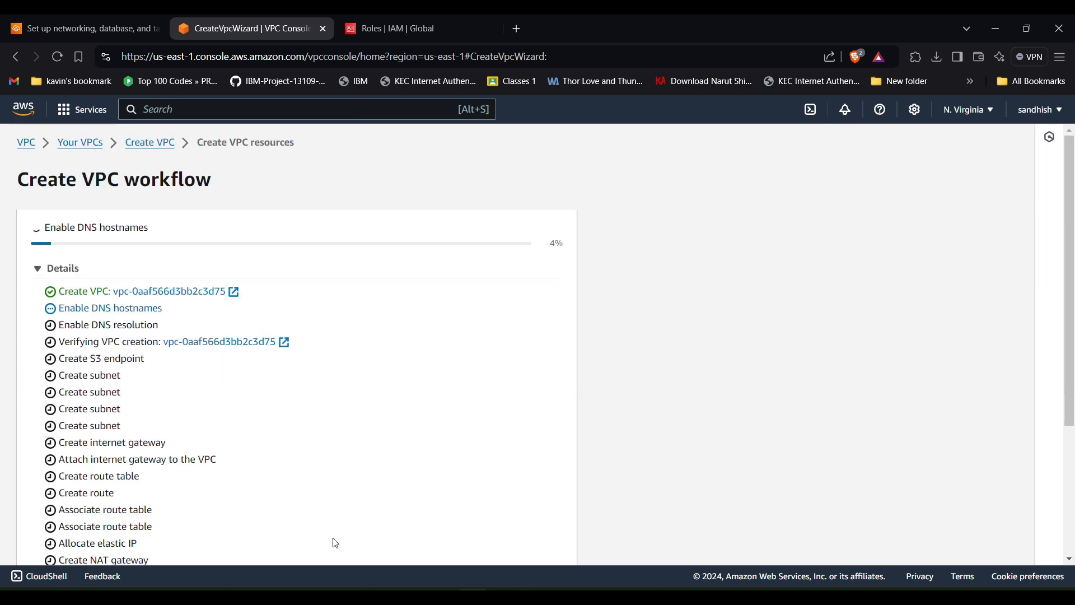
{"action": "scroll", "coordinate": [320, 452], "scroll_direction": "down", "scroll_amount": 1}
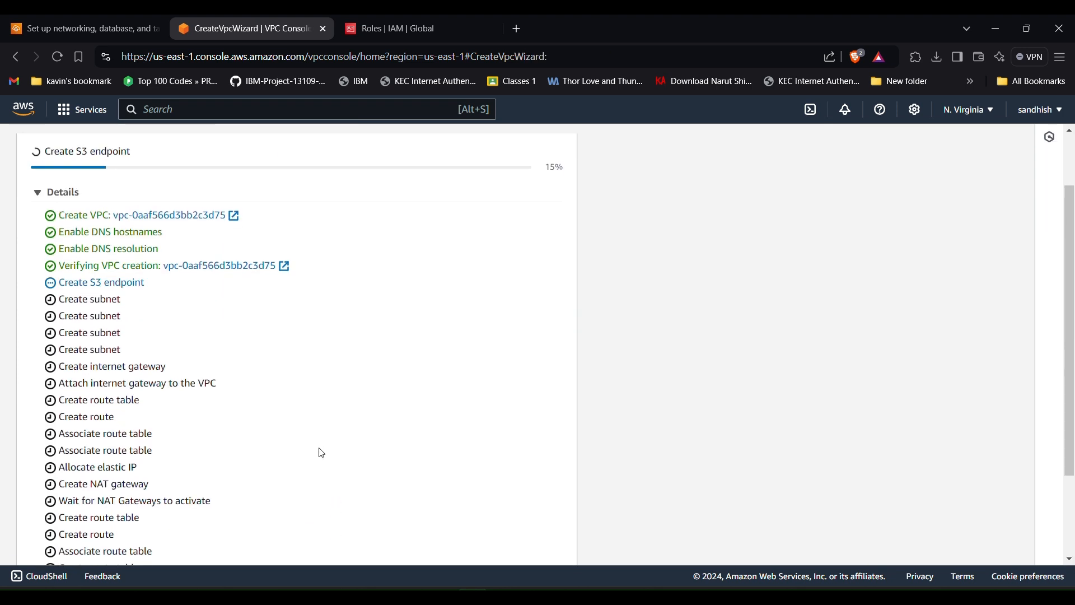
{"action": "scroll", "coordinate": [322, 453], "scroll_direction": "down", "scroll_amount": 1}
{"action": "scroll", "coordinate": [322, 452], "scroll_direction": "down", "scroll_amount": 1}
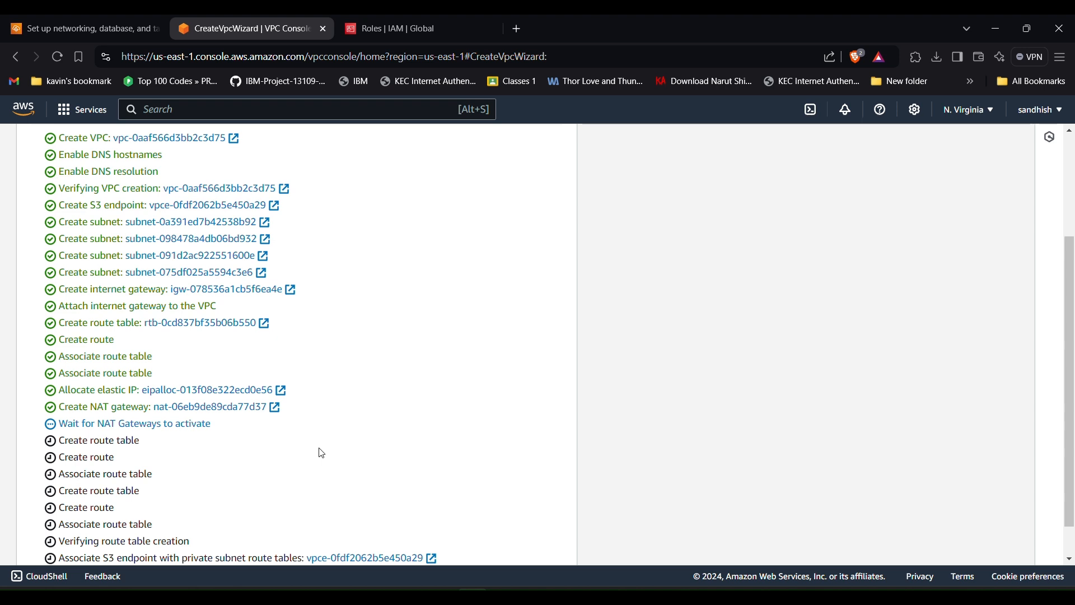
{"action": "scroll", "coordinate": [274, 456], "scroll_direction": "down", "scroll_amount": 1}
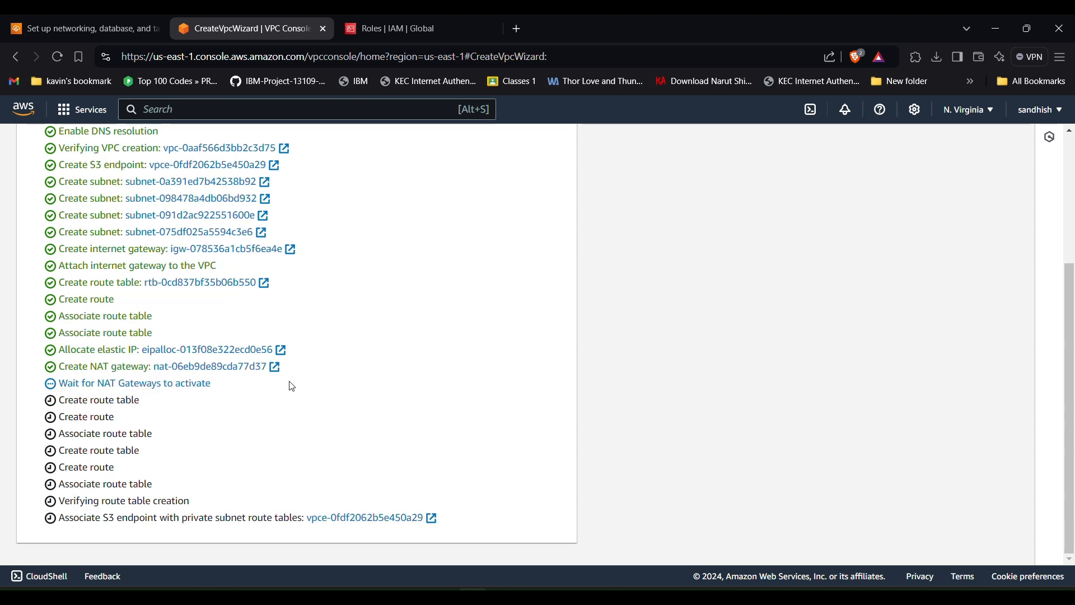
{"action": "scroll", "coordinate": [291, 384], "scroll_direction": "up", "scroll_amount": 4}
{"action": "scroll", "coordinate": [162, 463], "scroll_direction": "down", "scroll_amount": 4}
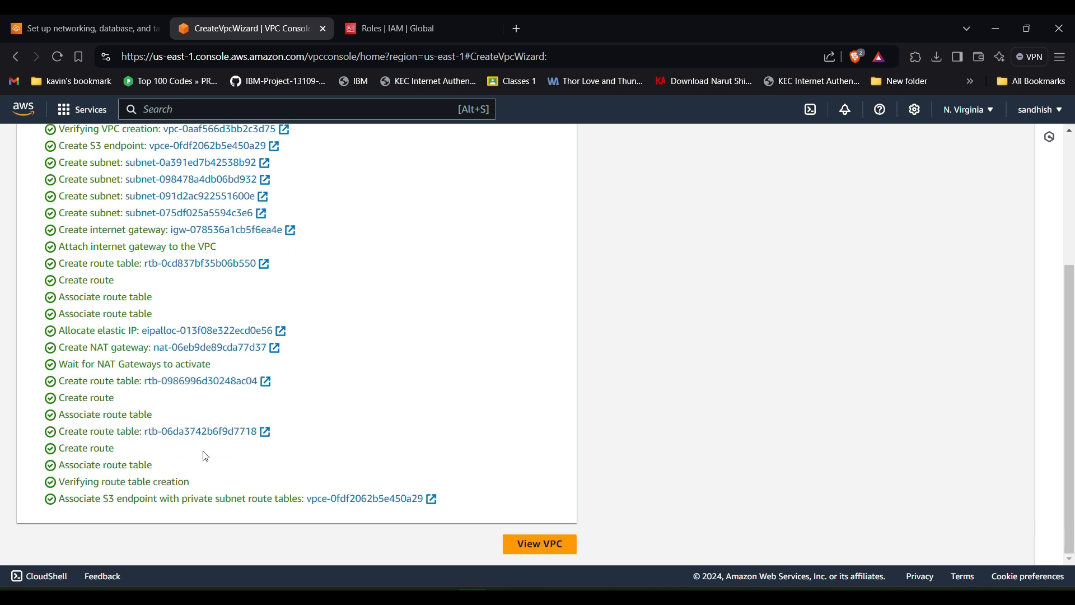
{"action": "left_click", "coordinate": [551, 546]}
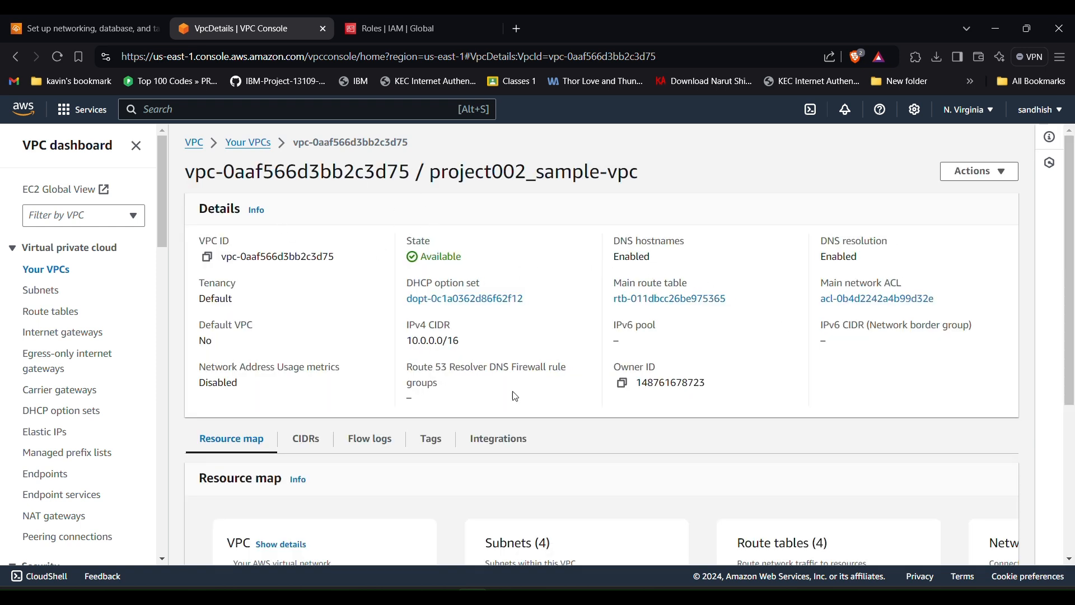
{"action": "scroll", "coordinate": [305, 444], "scroll_direction": "down", "scroll_amount": 3}
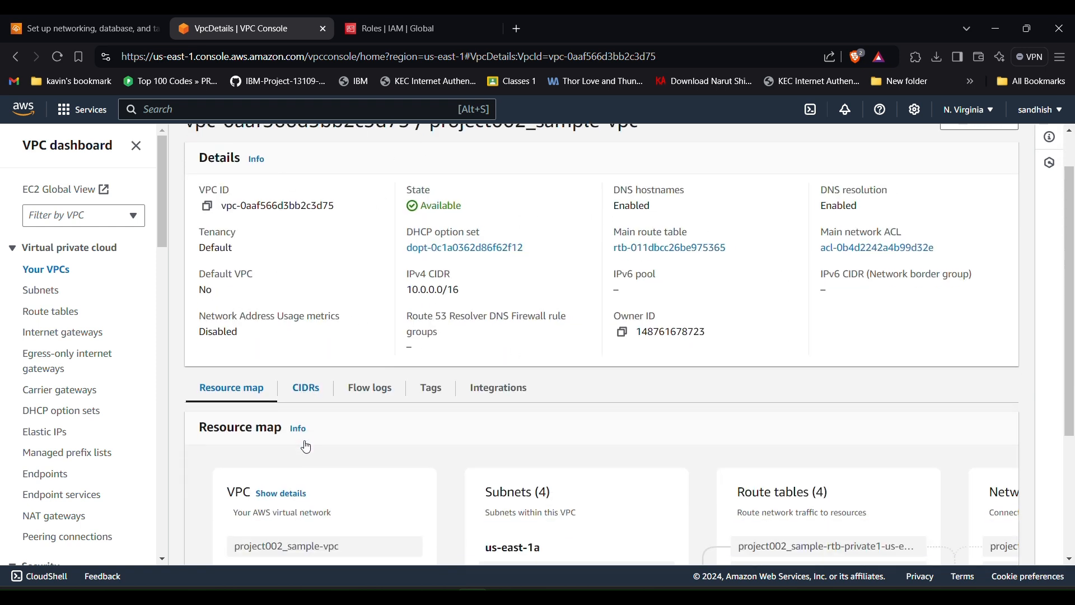
{"action": "scroll", "coordinate": [306, 447], "scroll_direction": "up", "scroll_amount": 3}
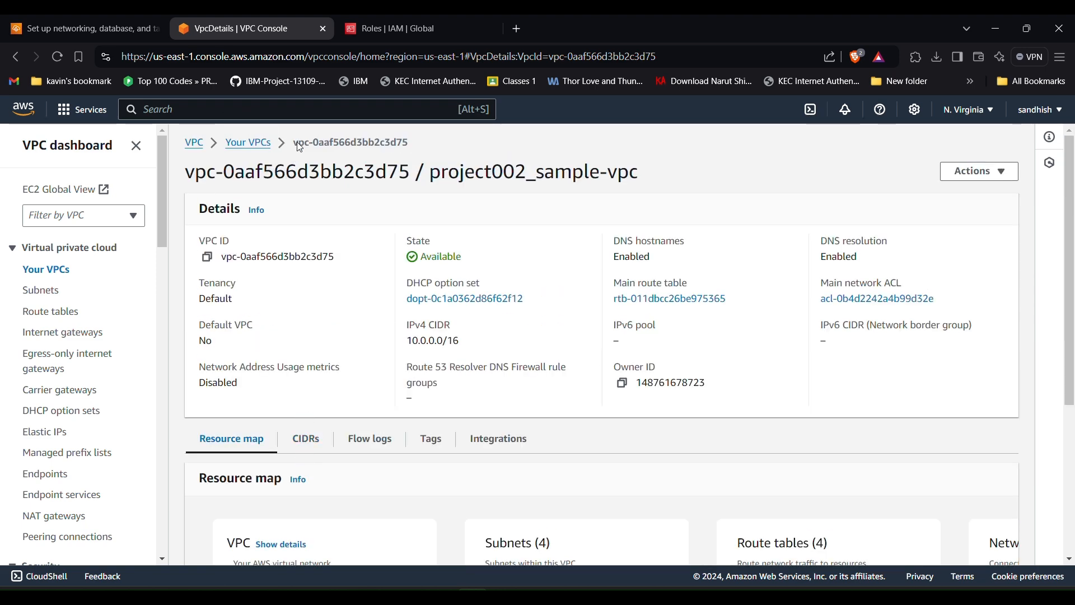
- Back in Elastic Beanstalk, choose project001-vpc as the environment's VPC
{"action": "left_click", "coordinate": [79, 29]}
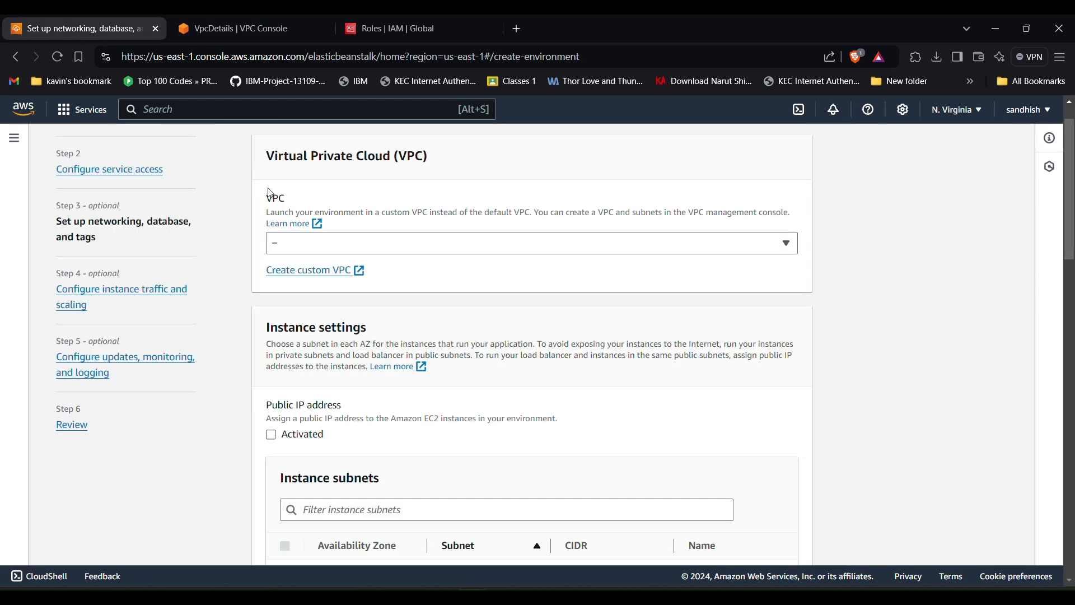
{"action": "left_click", "coordinate": [329, 241]}
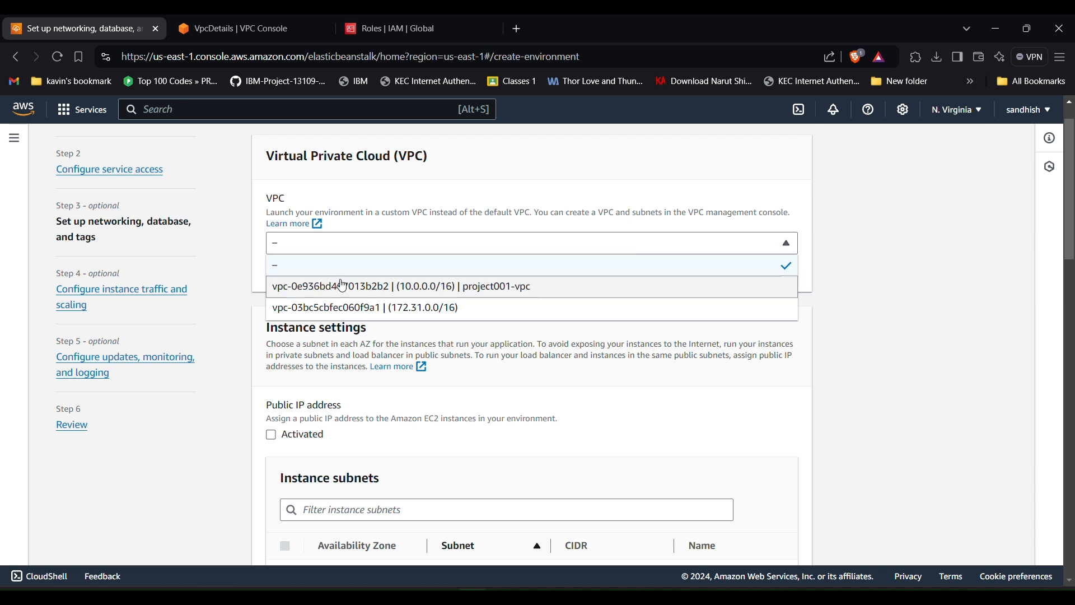
{"action": "left_click", "coordinate": [407, 287]}
{"action": "scroll", "coordinate": [407, 294], "scroll_direction": "down", "scroll_amount": 1}
{"action": "scroll", "coordinate": [409, 293], "scroll_direction": "down", "scroll_amount": 1}
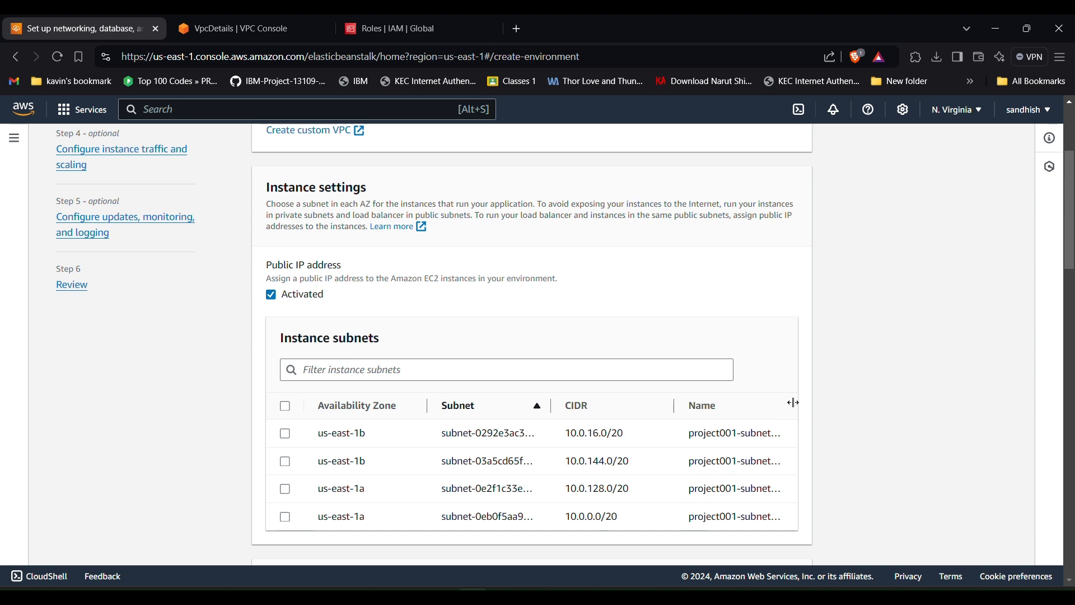
{"action": "mouse_move", "coordinate": [796, 403]}
{"action": "left_mouse_down"}
{"action": "mouse_move", "coordinate": [835, 401]}
{"action": "mouse_move", "coordinate": [763, 400]}
{"action": "mouse_move", "coordinate": [807, 404]}
{"action": "left_mouse_up"}
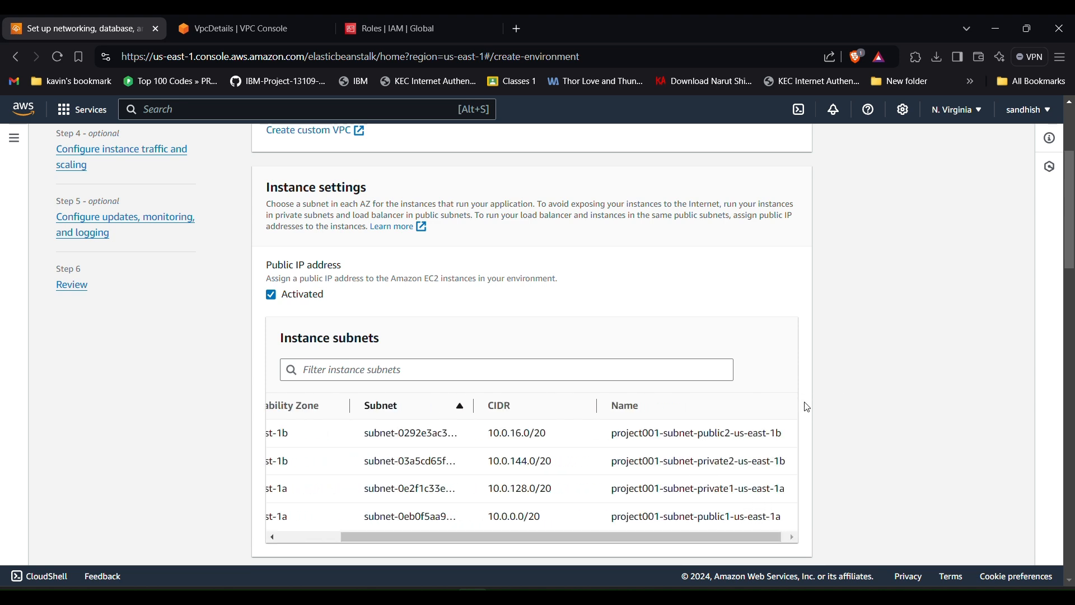
{"action": "scroll", "coordinate": [683, 451], "scroll_direction": "down", "scroll_amount": 1}
{"action": "scroll", "coordinate": [682, 451], "scroll_direction": "left", "scroll_amount": 2}
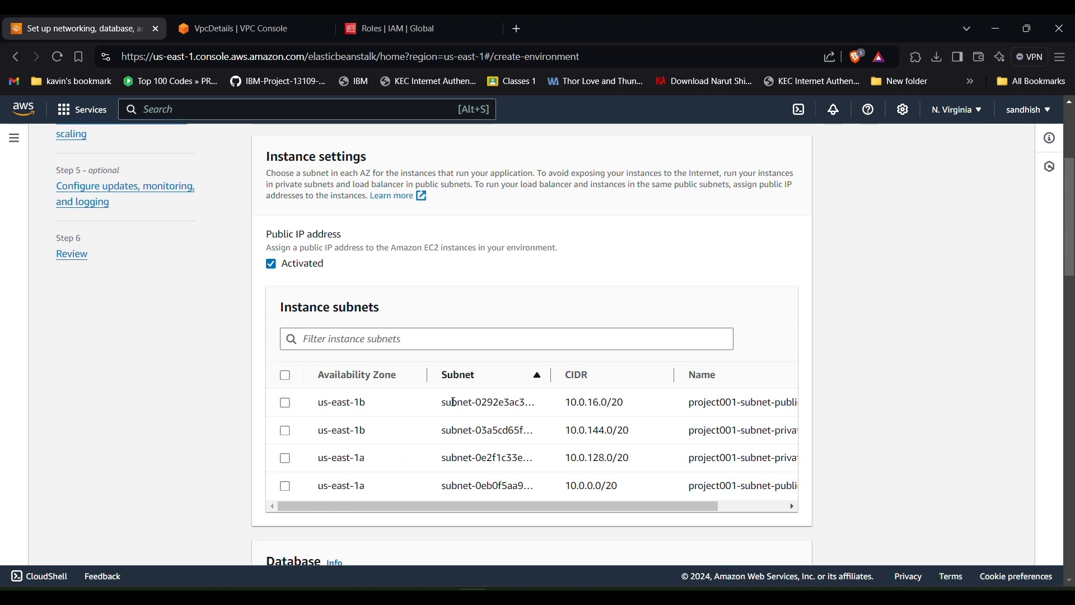
- Select the public2 (us-east-1b) and public1 (us-east-1a) subnets for the instances
{"action": "left_click", "coordinate": [285, 404]}
{"action": "scroll", "coordinate": [555, 442], "scroll_direction": "right", "scroll_amount": 2}
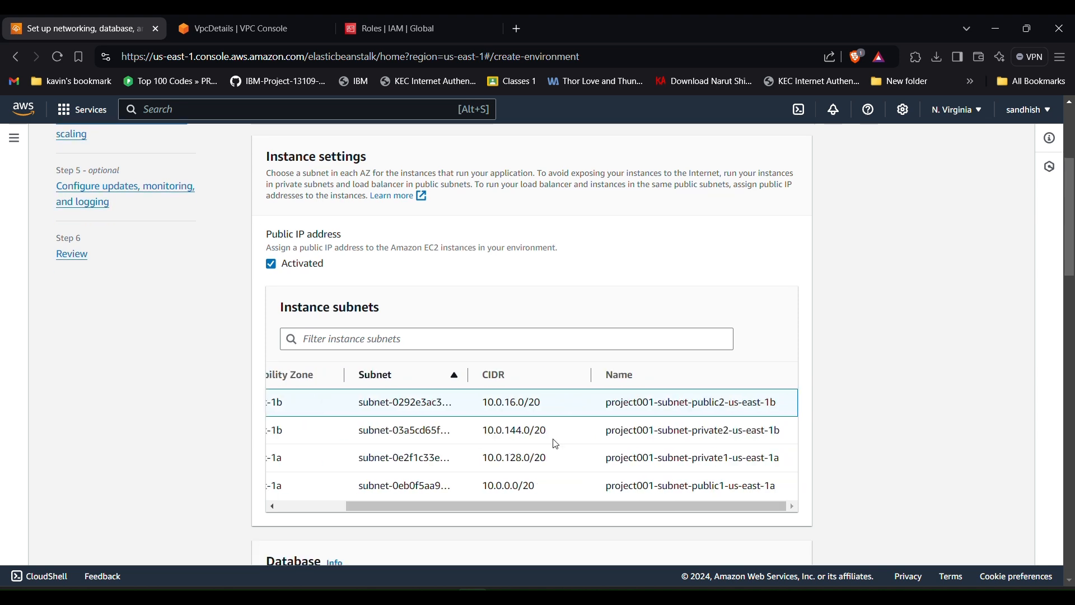
{"action": "double_click", "coordinate": [694, 404]}
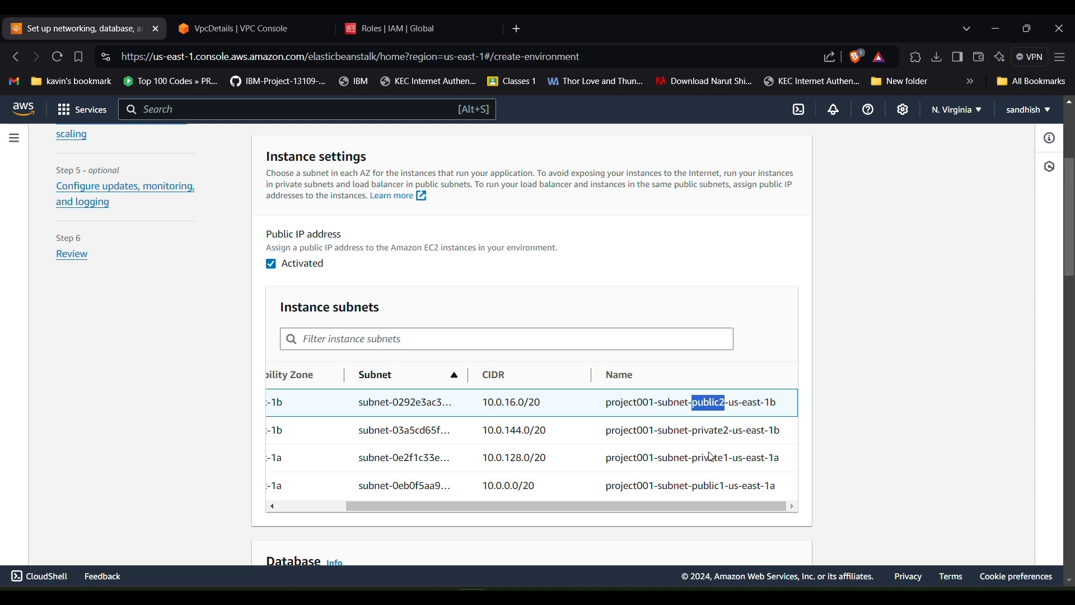
{"action": "double_click", "coordinate": [709, 484]}
{"action": "scroll", "coordinate": [709, 481], "scroll_direction": "left", "scroll_amount": 2}
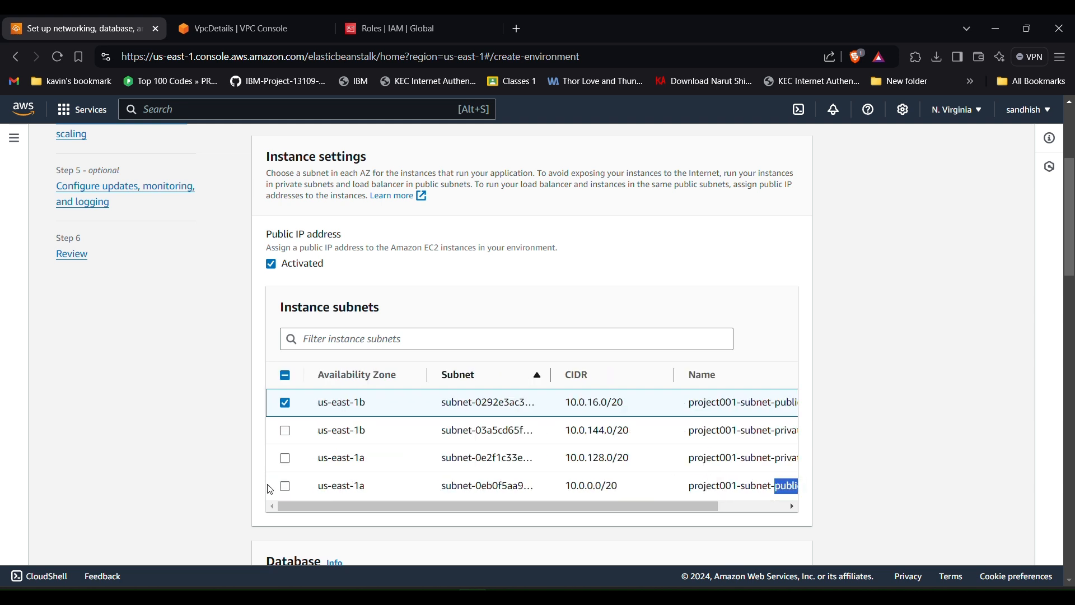
{"action": "left_click", "coordinate": [286, 489]}
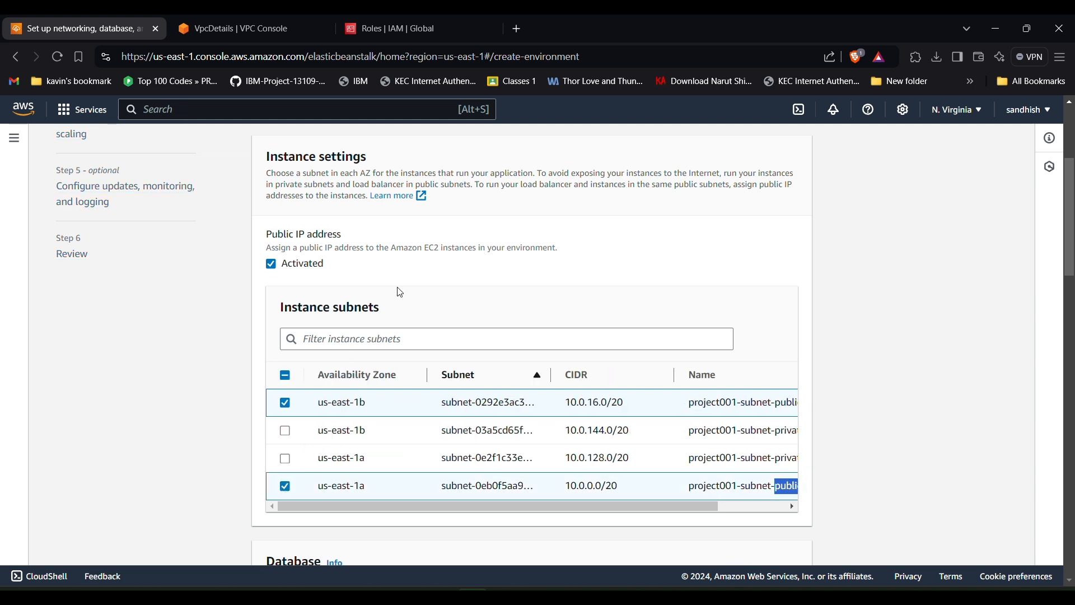
{"action": "scroll", "coordinate": [400, 292], "scroll_direction": "down", "scroll_amount": 9}
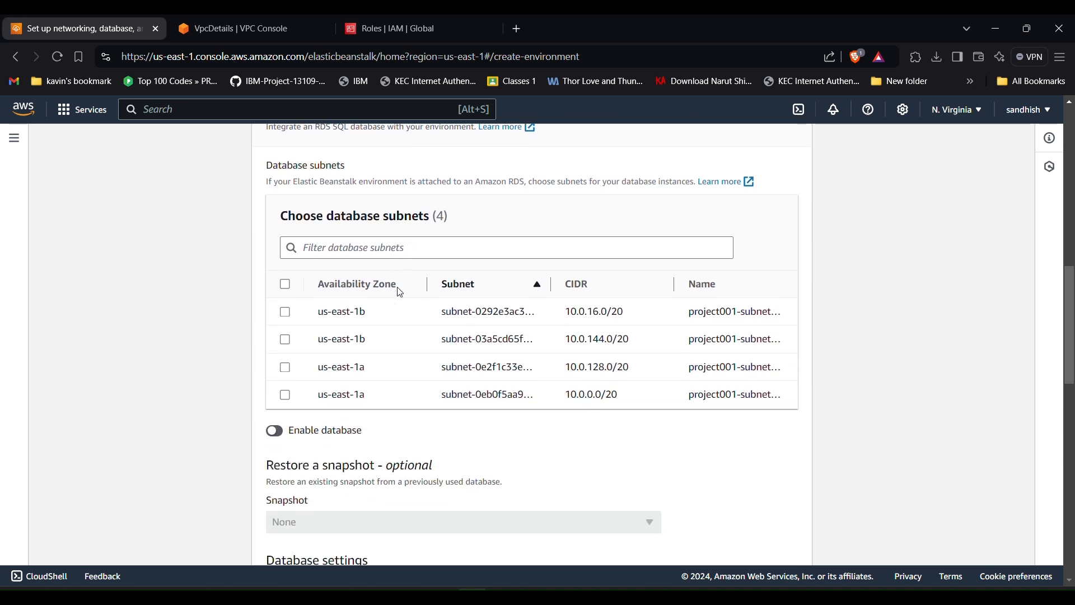
{"action": "scroll", "coordinate": [399, 292], "scroll_direction": "down", "scroll_amount": 5}
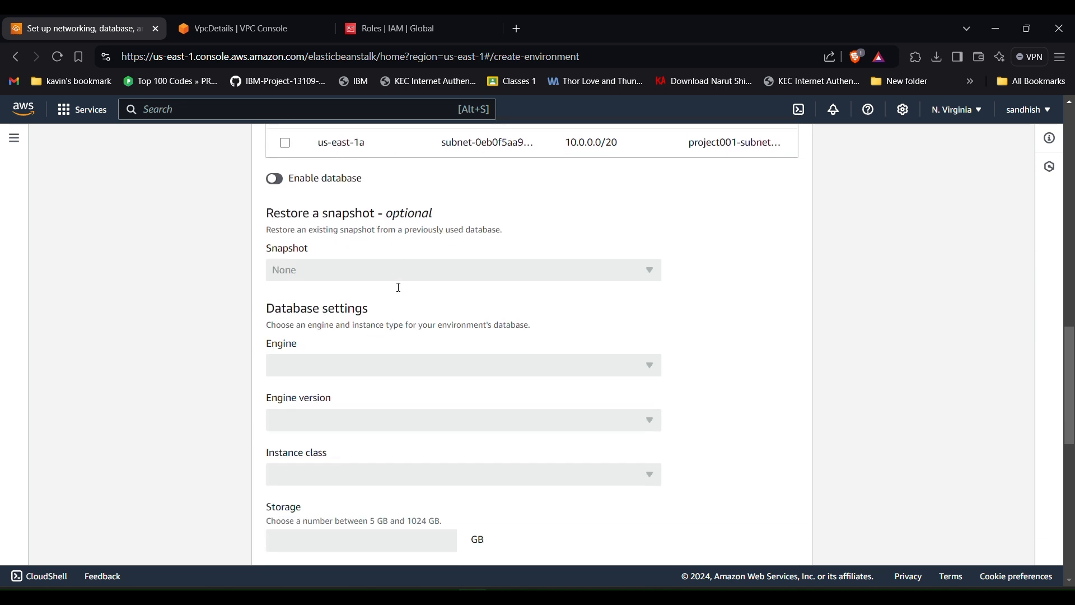
{"action": "scroll", "coordinate": [399, 288], "scroll_direction": "down", "scroll_amount": 5}
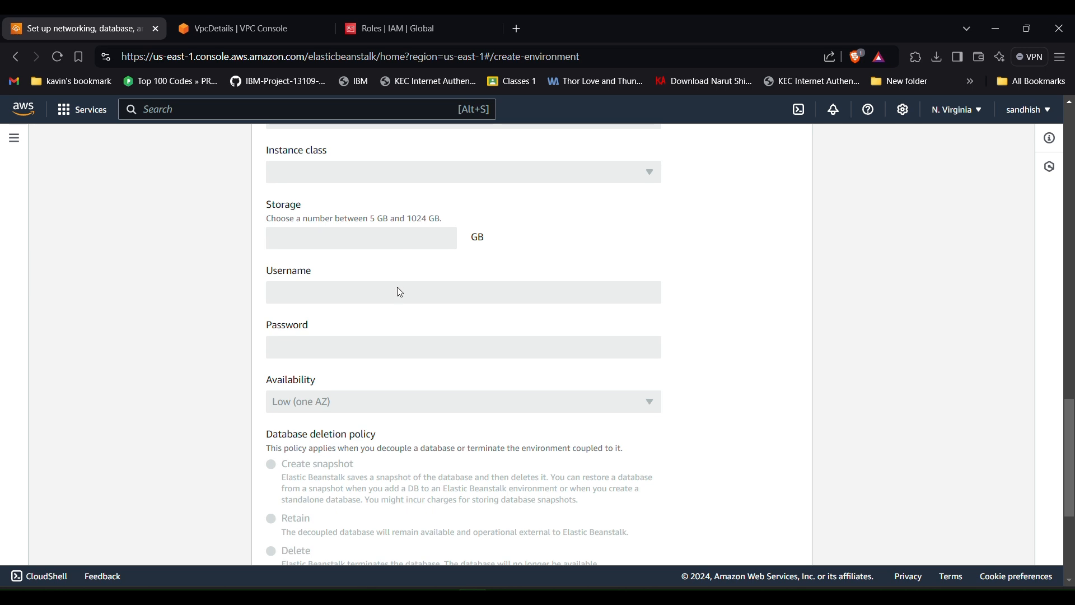
{"action": "scroll", "coordinate": [400, 292], "scroll_direction": "down", "scroll_amount": 4}
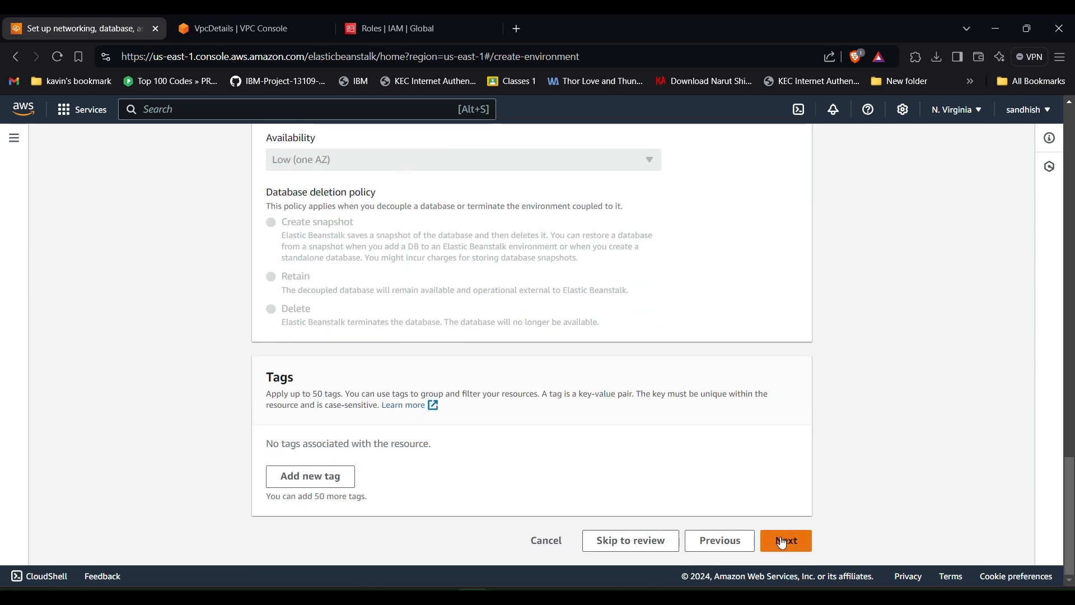
- Advance to instance traffic and scaling and set the root volume type to General Purpose (SSD)
{"action": "left_click", "coordinate": [795, 546]}
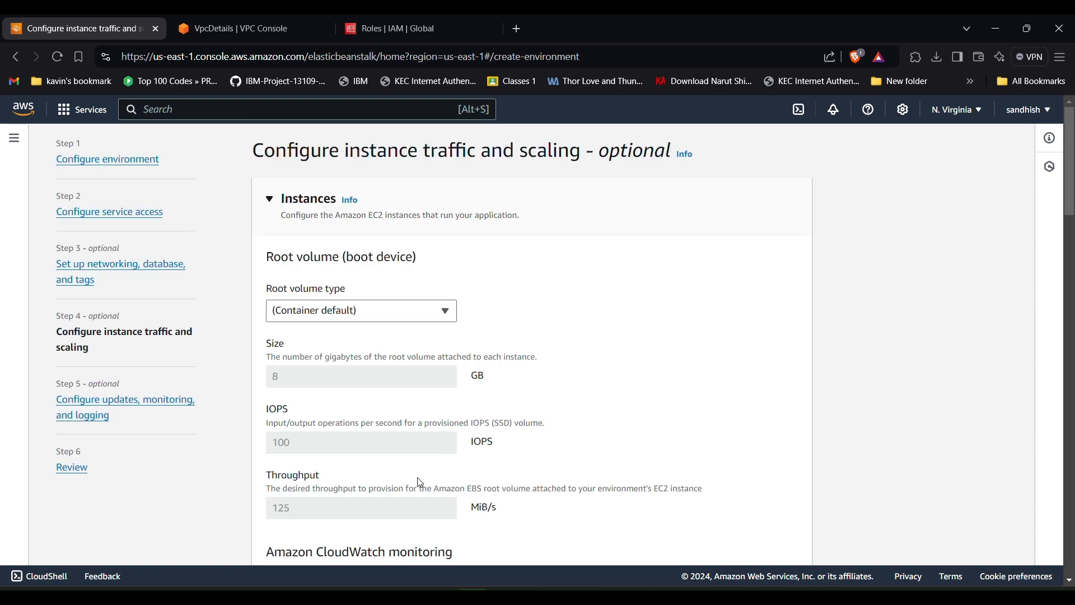
{"action": "left_click", "coordinate": [364, 314]}
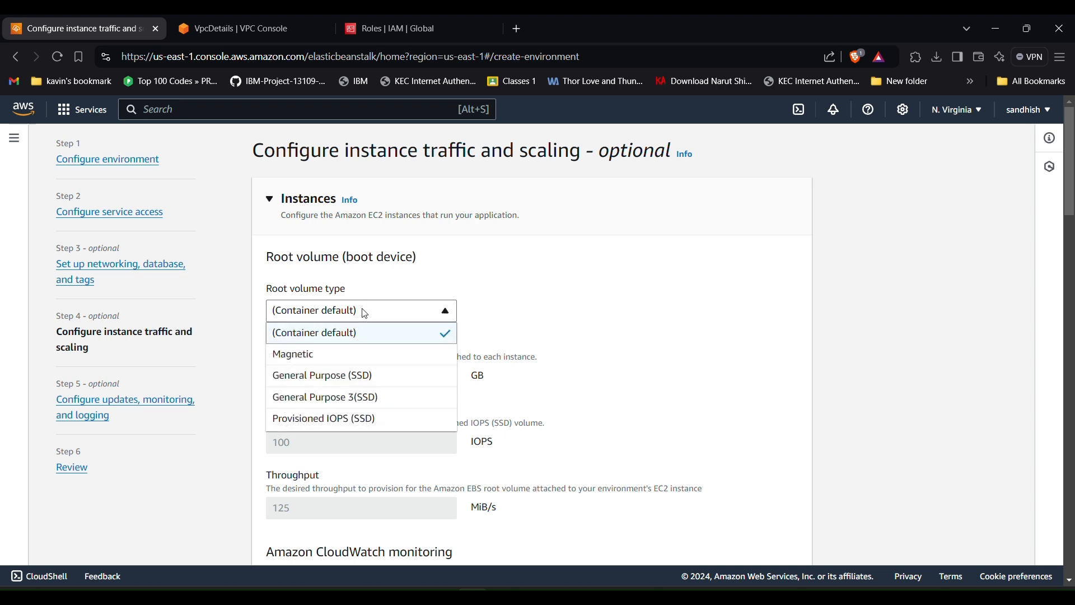
{"action": "left_click", "coordinate": [340, 381]}
- Set the root volume size to 10 GB, the minimum allowed
{"action": "left_click", "coordinate": [339, 376]}
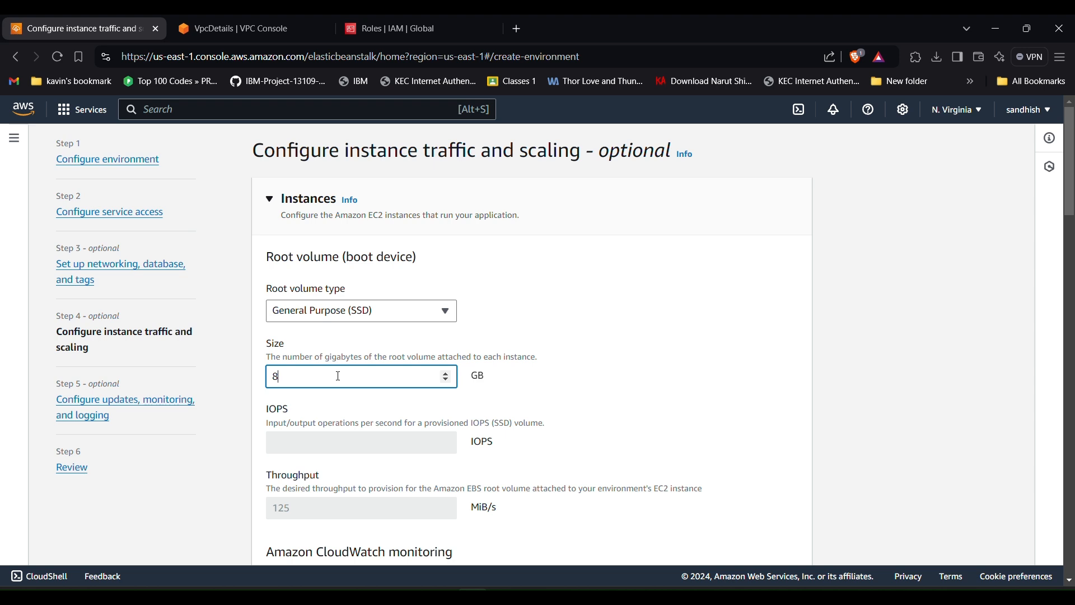
{"action": "left_click", "coordinate": [397, 402]}
{"action": "left_click", "coordinate": [366, 379]}
{"action": "type", "text": "2"}
{"action": "left_click", "coordinate": [367, 397]}
{"action": "double_click", "coordinate": [371, 396]}
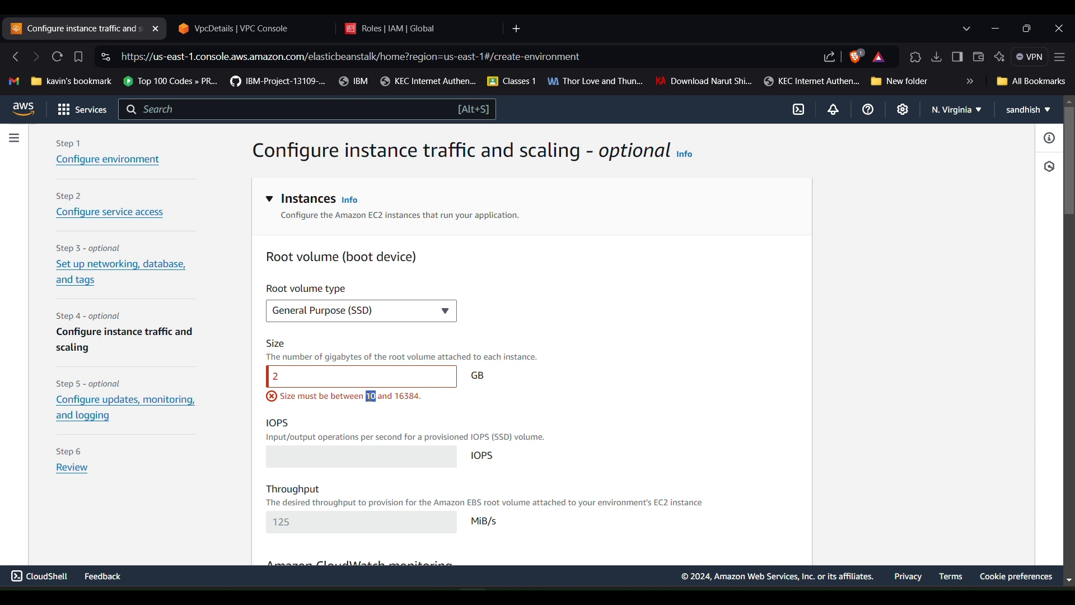
{"action": "left_click", "coordinate": [359, 376]}
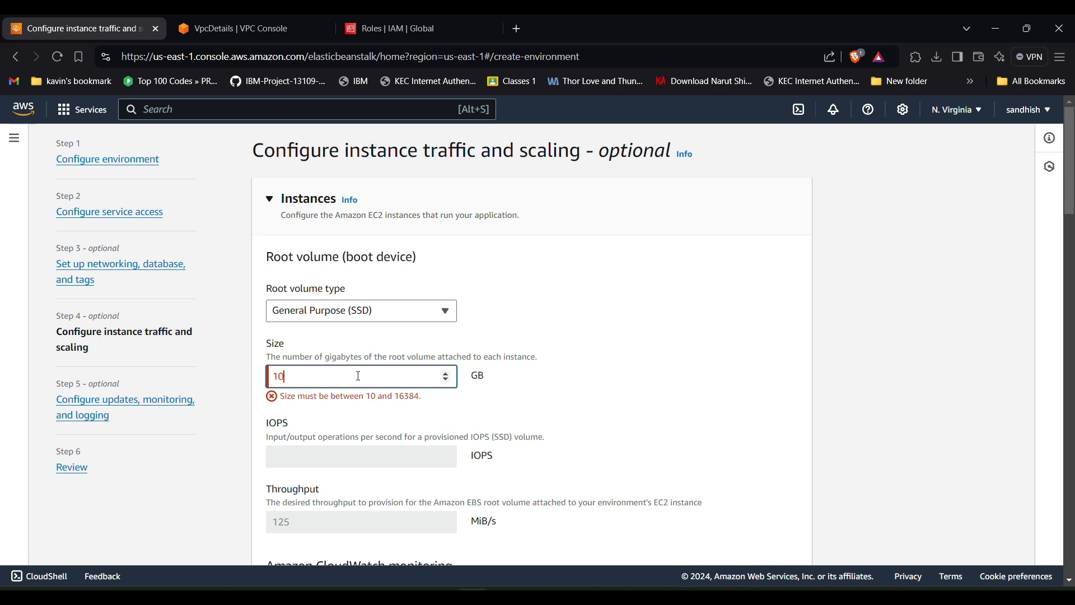
{"action": "scroll", "coordinate": [358, 376], "scroll_direction": "down", "scroll_amount": 3}
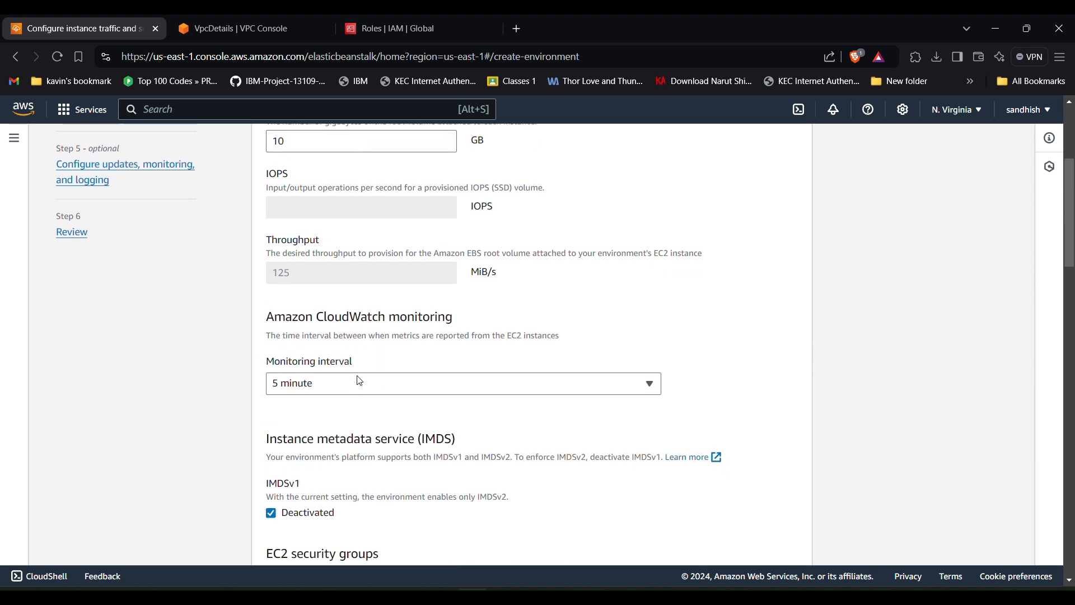
{"action": "scroll", "coordinate": [360, 381], "scroll_direction": "down", "scroll_amount": 2}
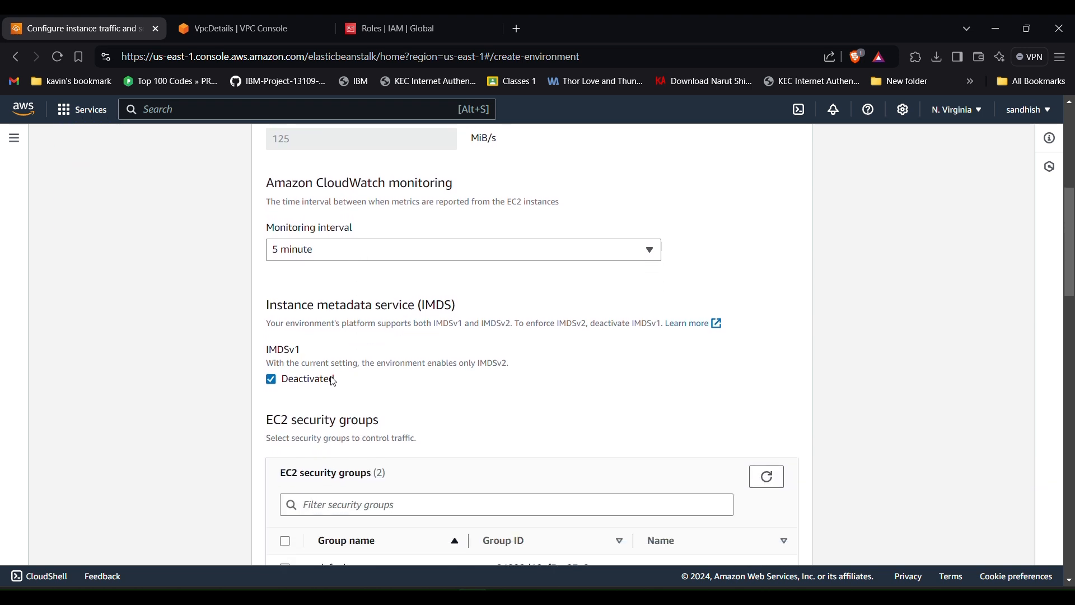
{"action": "scroll", "coordinate": [274, 379], "scroll_direction": "down", "scroll_amount": 3}
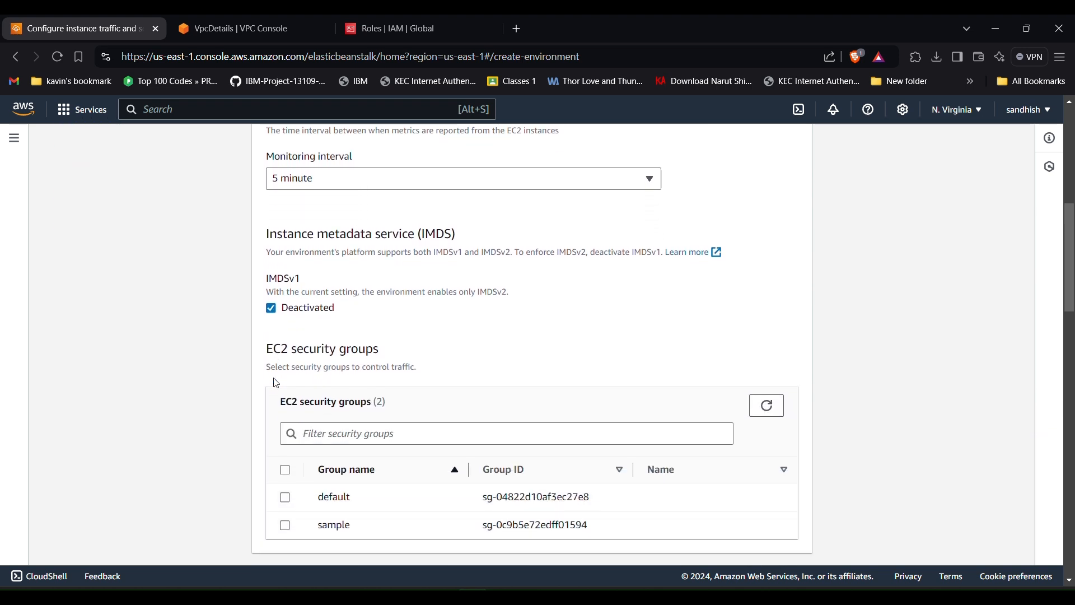
{"action": "scroll", "coordinate": [274, 379], "scroll_direction": "up", "scroll_amount": 5}
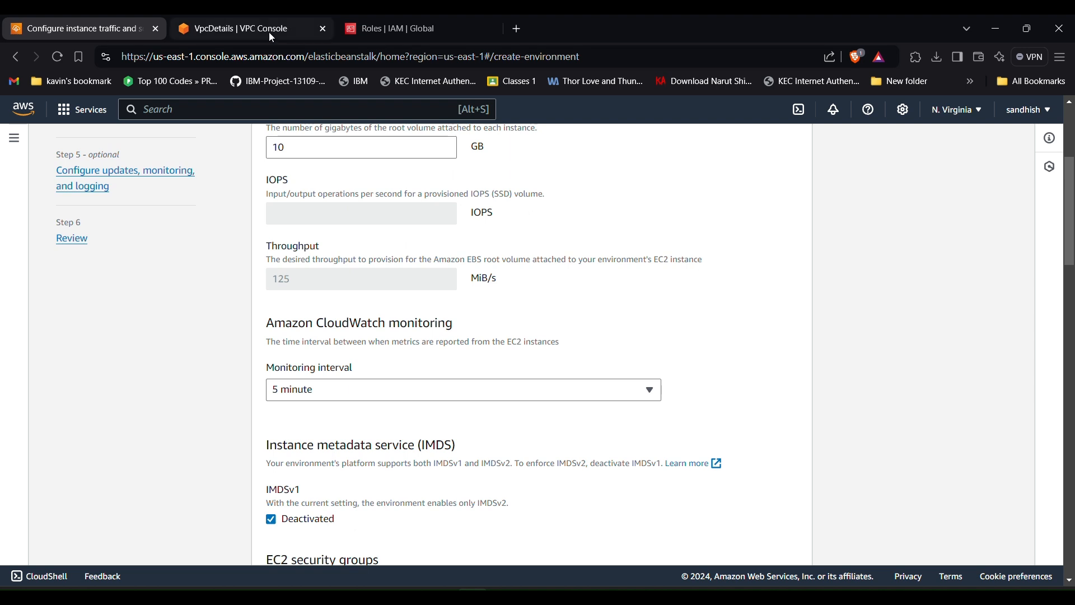
- Go to EC2 Security Groups and start a new security group
{"action": "left_click", "coordinate": [269, 32]}
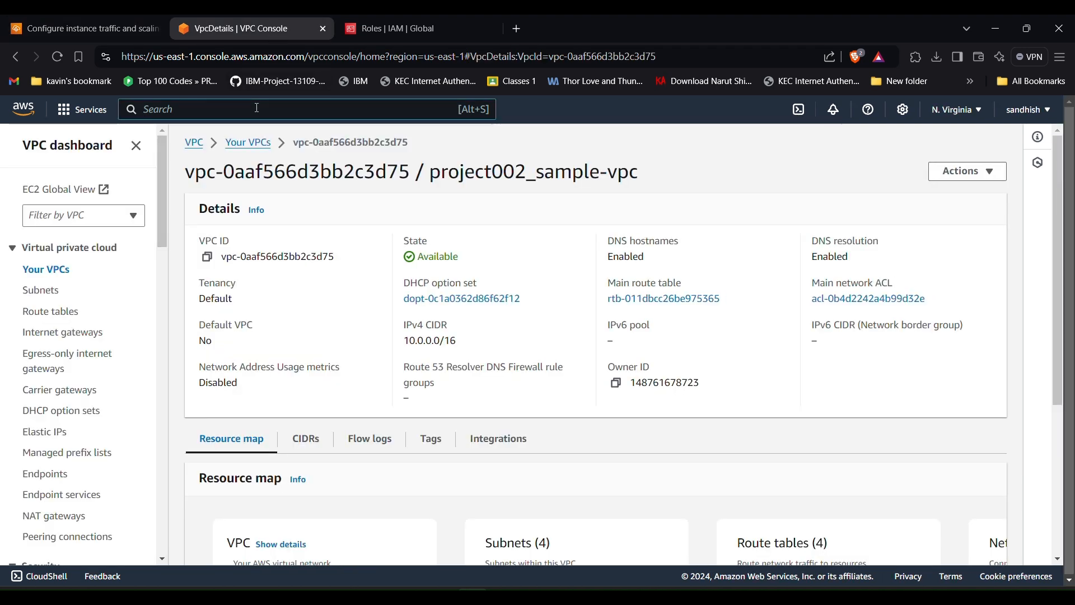
{"action": "type", "text": "security"}
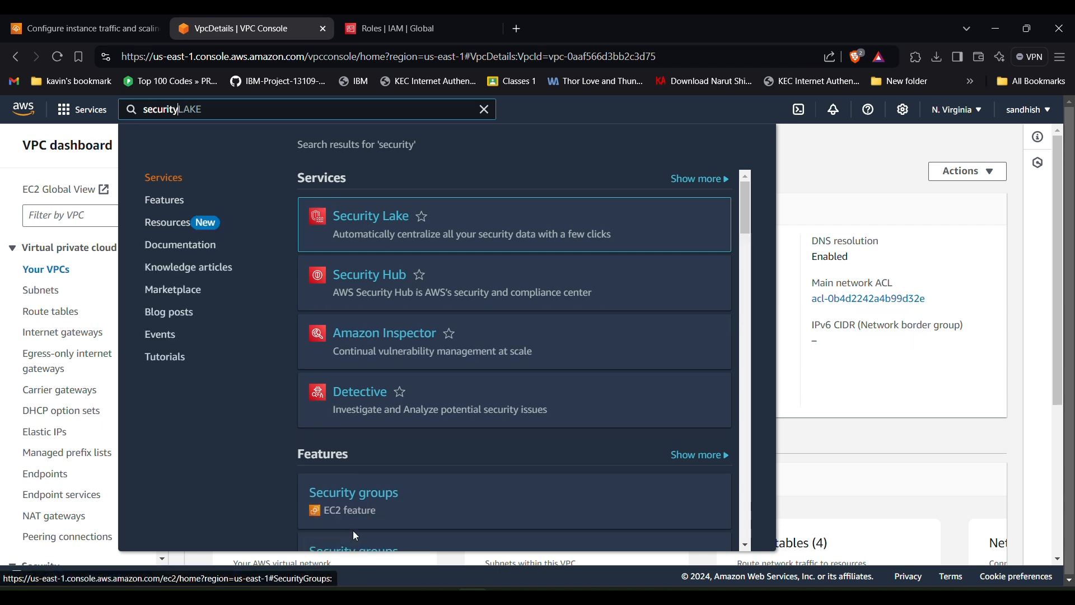
{"action": "left_click", "coordinate": [358, 501]}
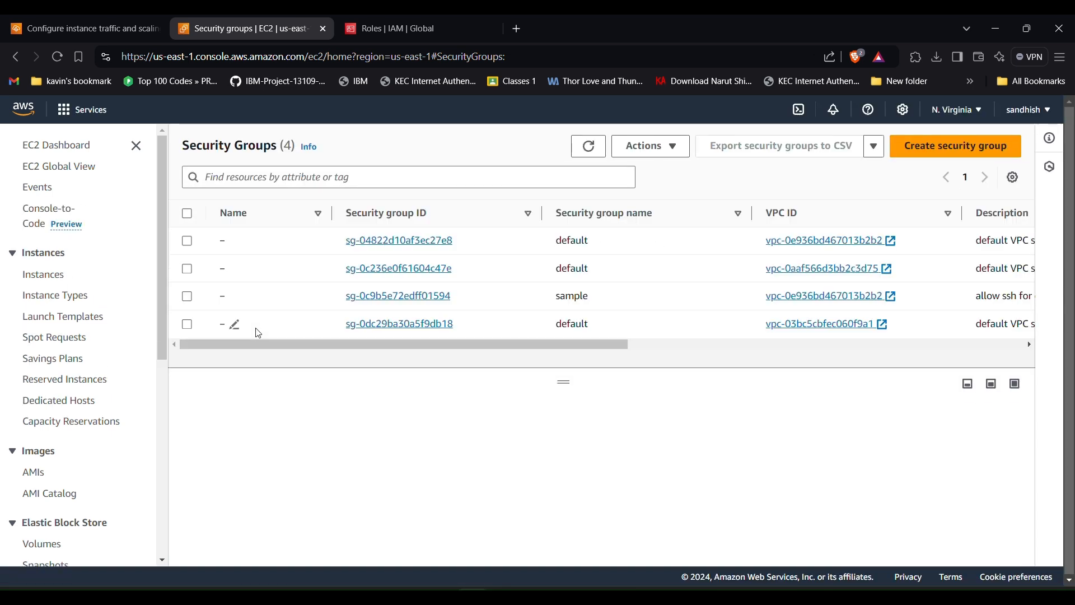
{"action": "left_click", "coordinate": [956, 150]}
- Name the group samplepython, describe it 'allows ssh for developer', and place it in project002_sample-vpc
{"action": "scroll", "coordinate": [228, 352], "scroll_direction": "down", "scroll_amount": 6}
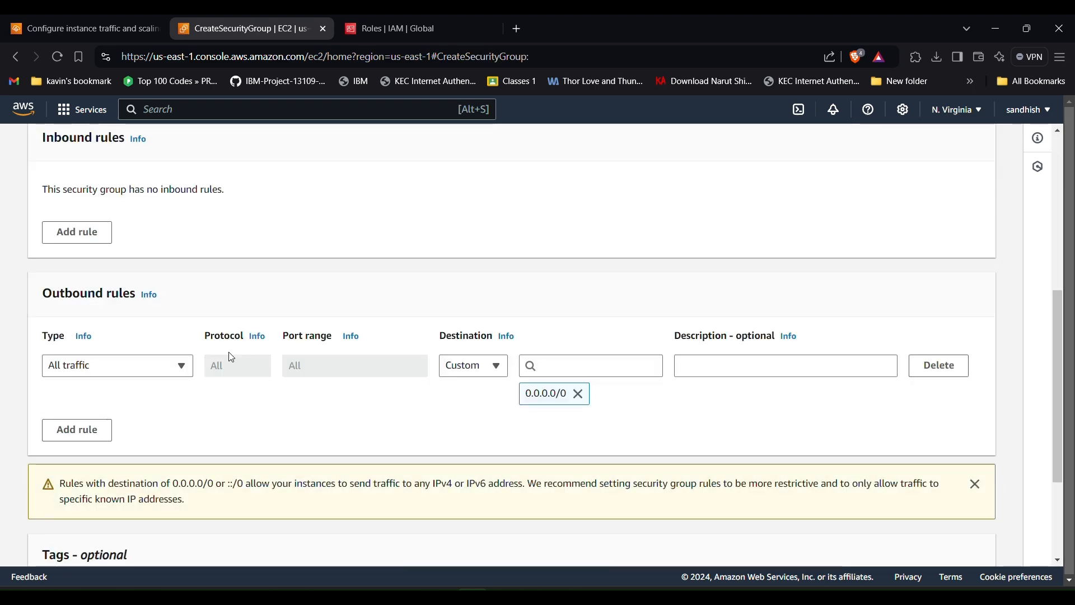
{"action": "scroll", "coordinate": [168, 312], "scroll_direction": "up", "scroll_amount": 5}
{"action": "scroll", "coordinate": [172, 311], "scroll_direction": "up", "scroll_amount": 2}
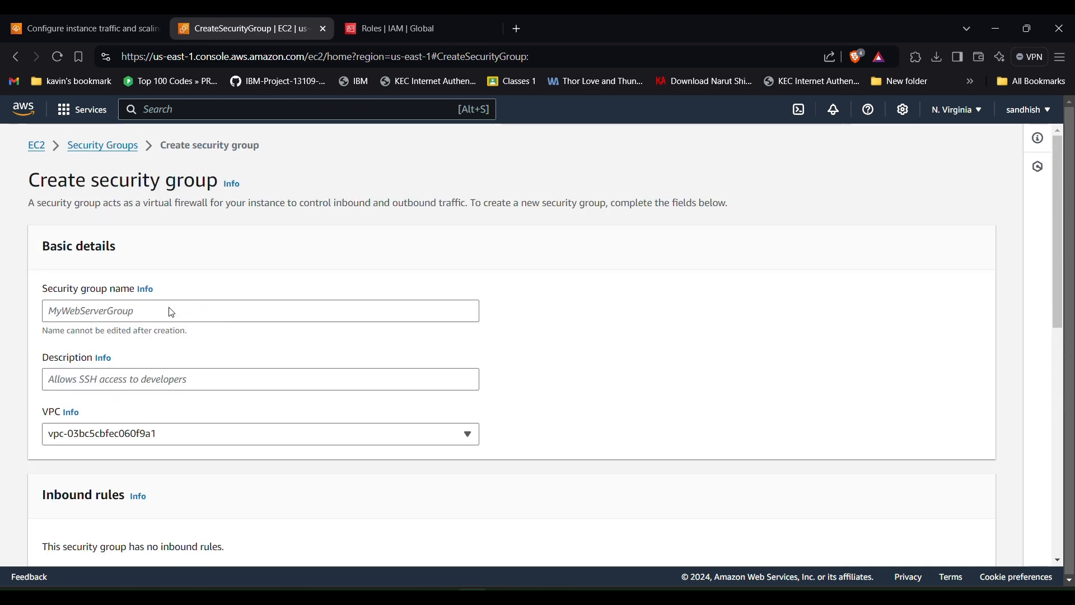
{"action": "left_click", "coordinate": [150, 313]}
{"action": "type", "text": "sa"}
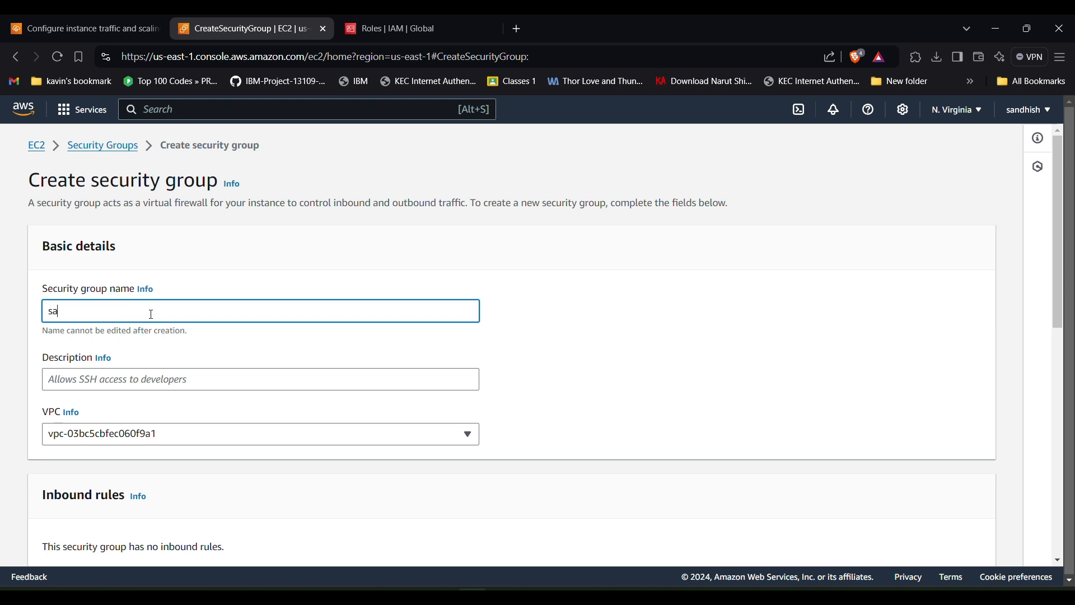
{"action": "type", "text": "mplepython"}
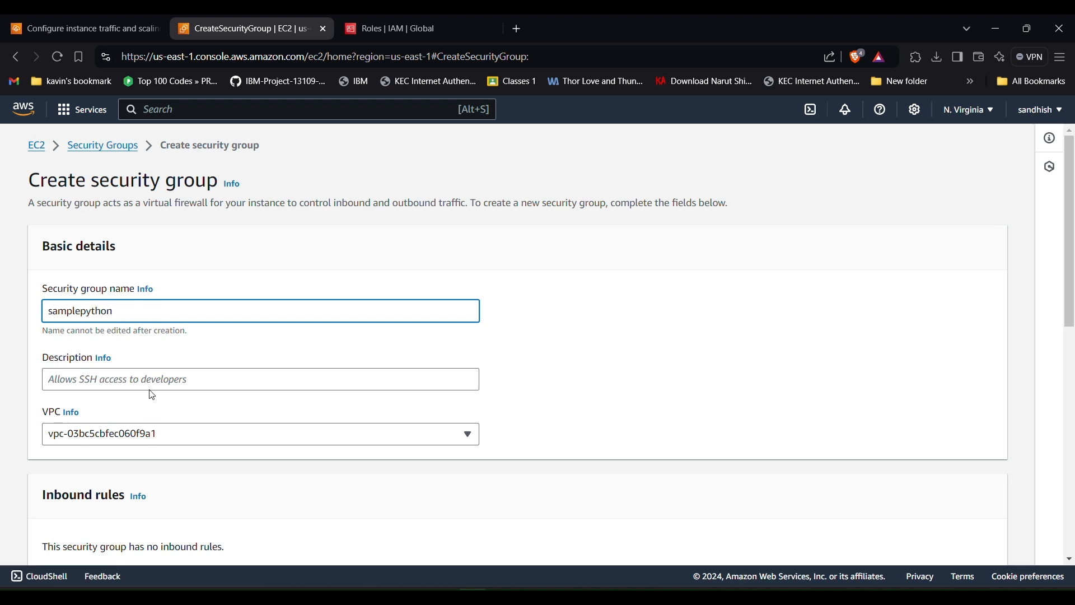
{"action": "left_click", "coordinate": [151, 387]}
{"action": "type", "text": "allows ssh"}
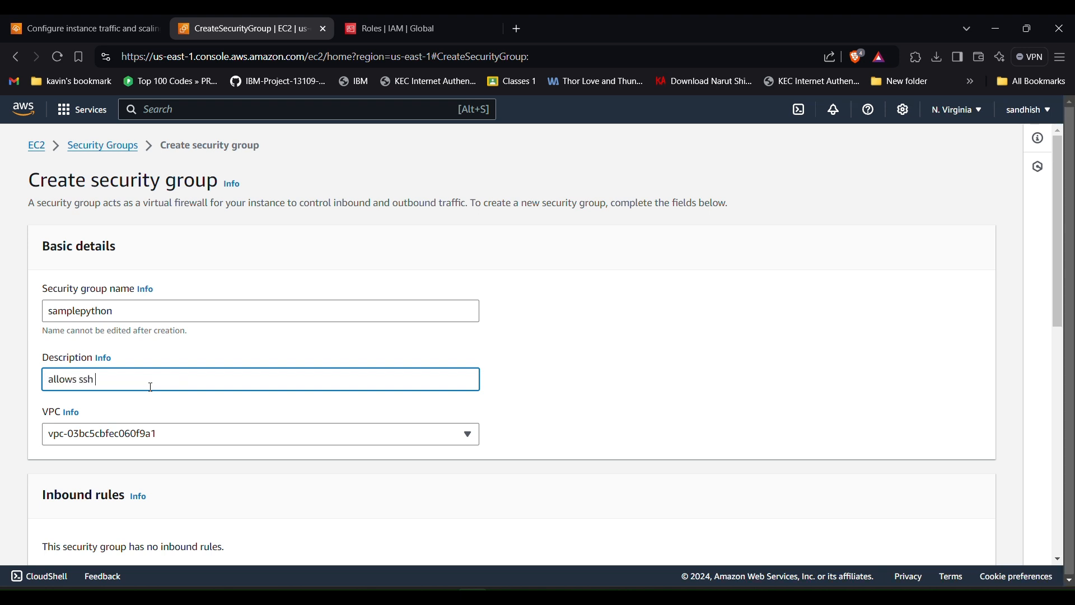
{"action": "type", "text": " for developers"}
{"action": "scroll", "coordinate": [151, 387], "scroll_direction": "down", "scroll_amount": 2}
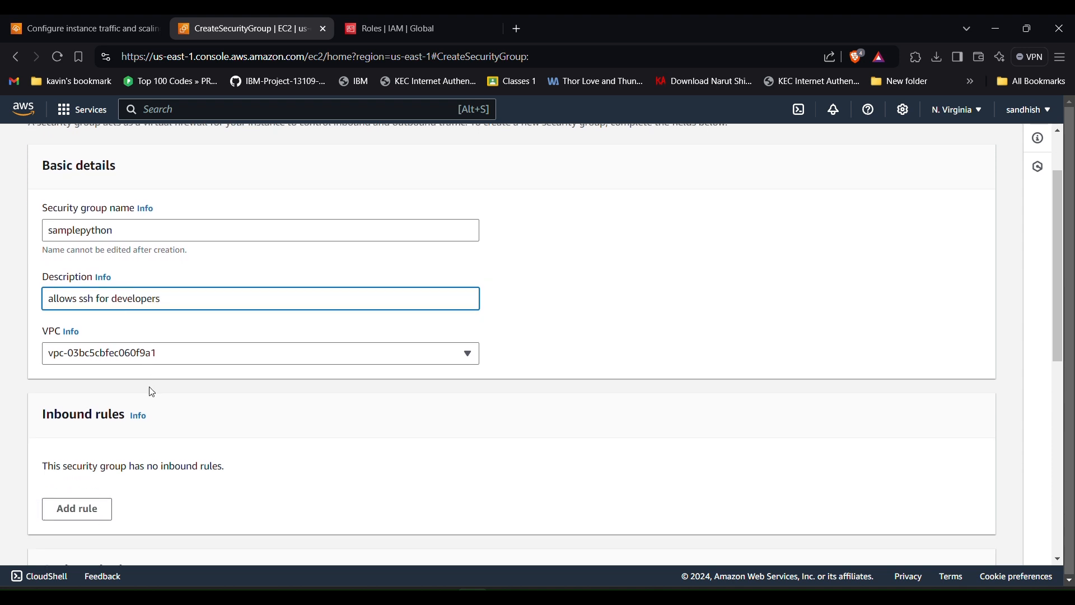
{"action": "left_click", "coordinate": [150, 353]}
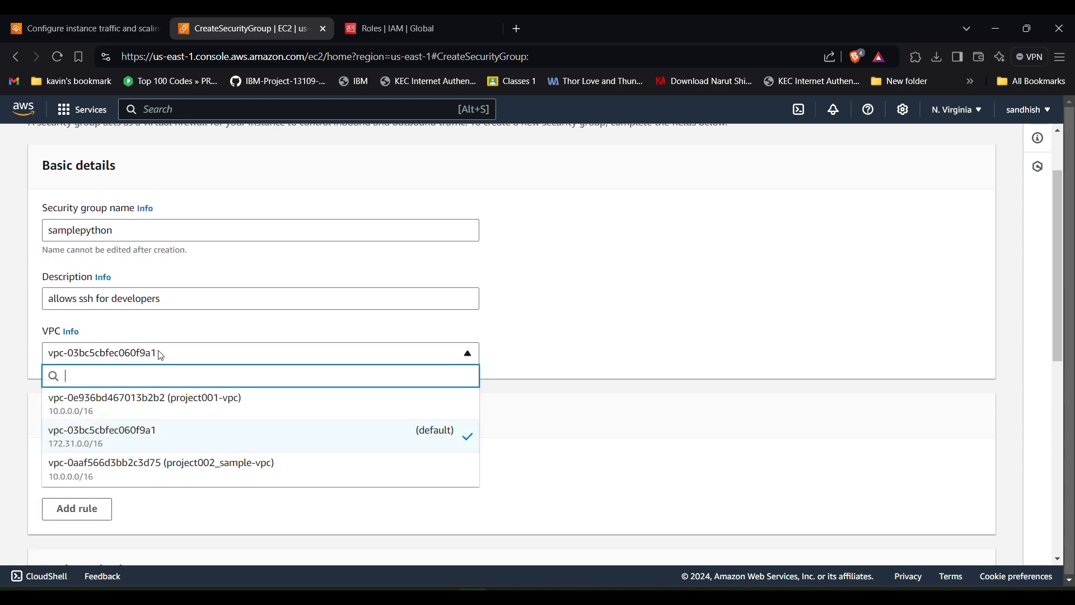
{"action": "left_click", "coordinate": [243, 470]}
{"action": "scroll", "coordinate": [243, 471], "scroll_direction": "down", "scroll_amount": 3}
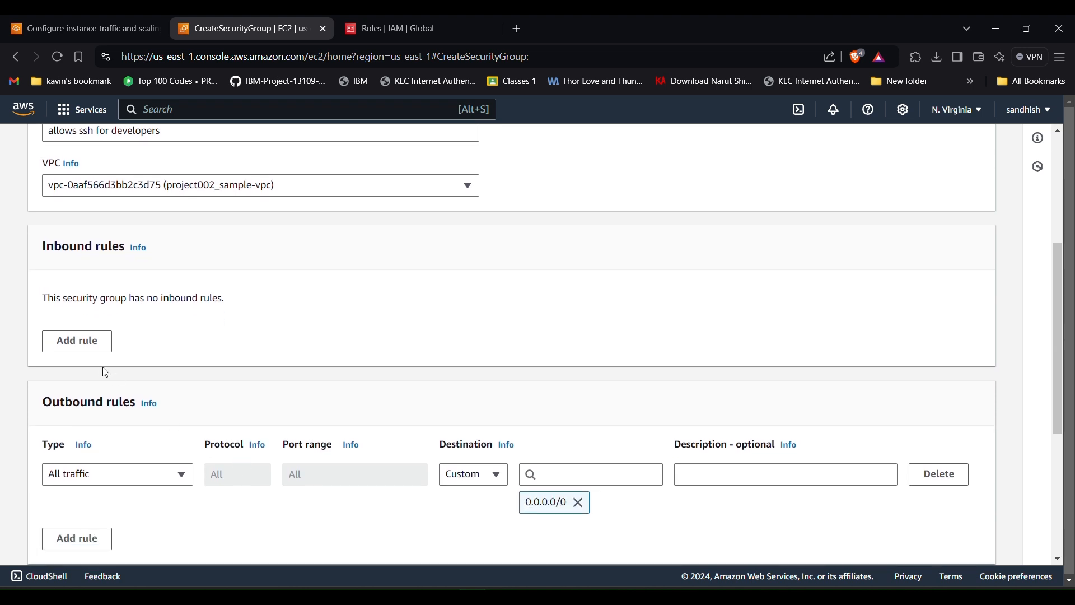
- Add inbound HTTP and HTTPS rules with source Anywhere-IPv4
{"action": "left_click", "coordinate": [78, 342]}
{"action": "left_click", "coordinate": [107, 322]}
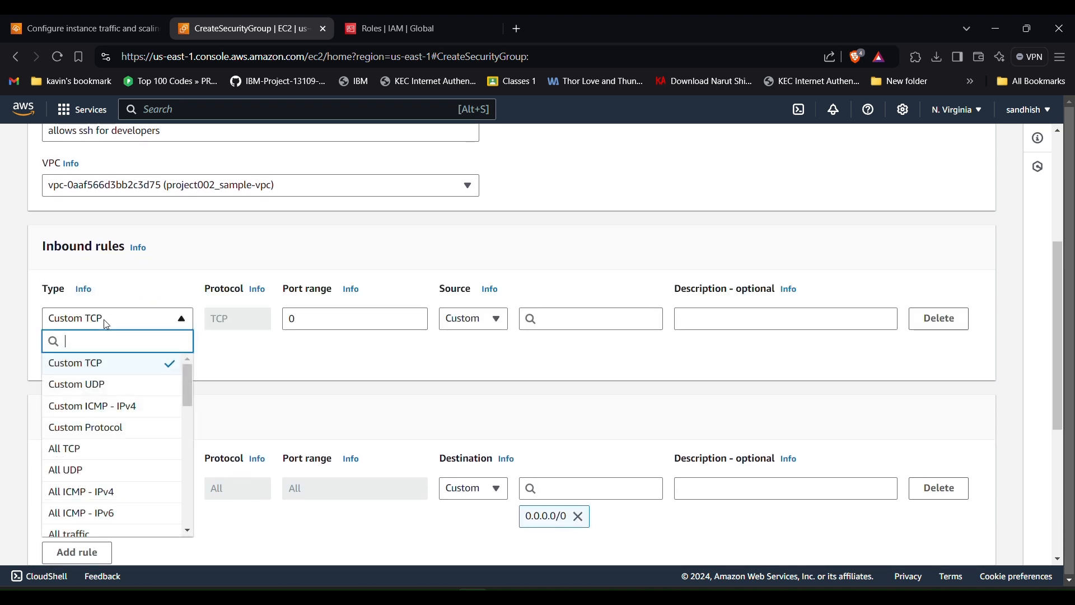
{"action": "type", "text": "http"}
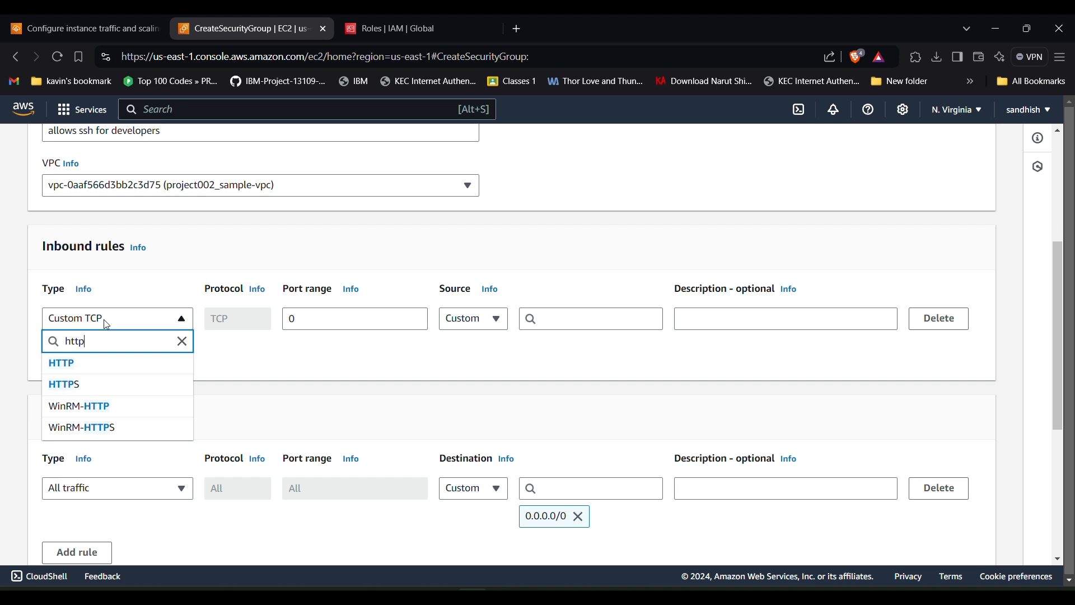
{"action": "left_click", "coordinate": [84, 369]}
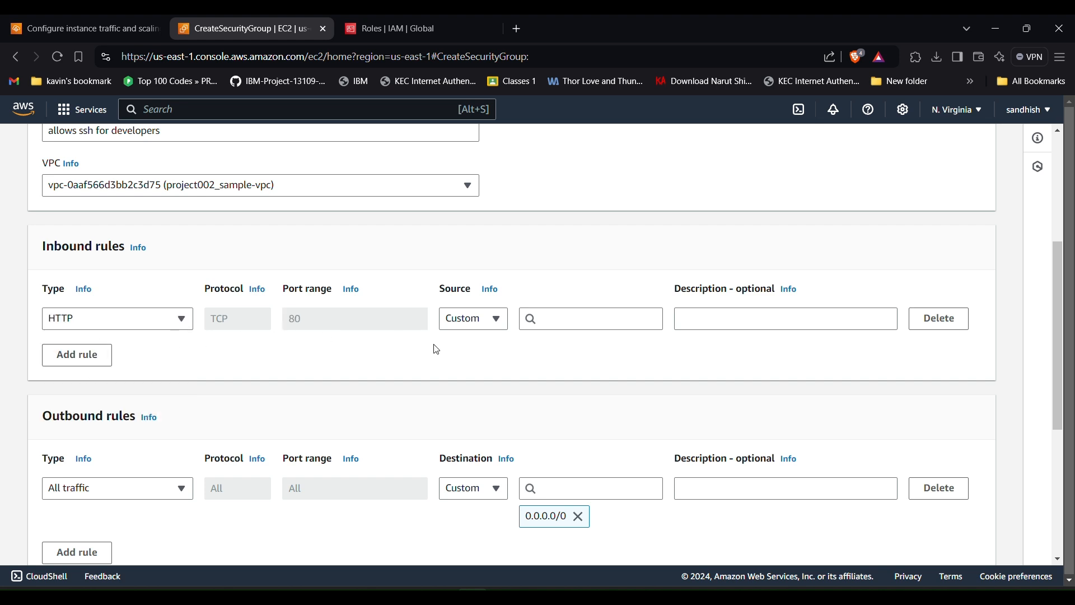
{"action": "left_click", "coordinate": [477, 326]}
{"action": "left_click", "coordinate": [475, 361]}
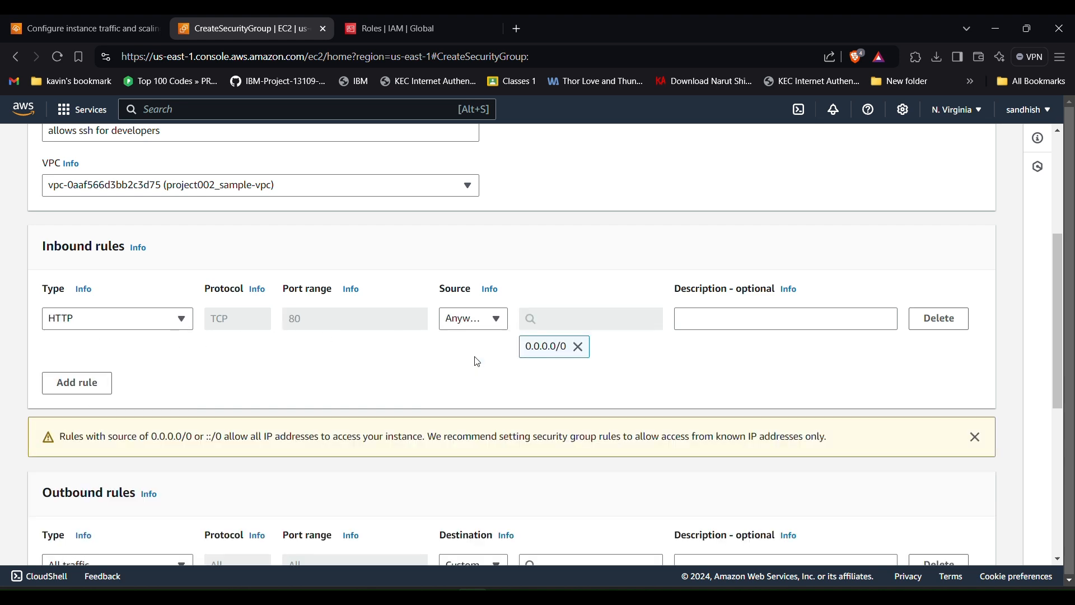
{"action": "left_click", "coordinate": [99, 381]}
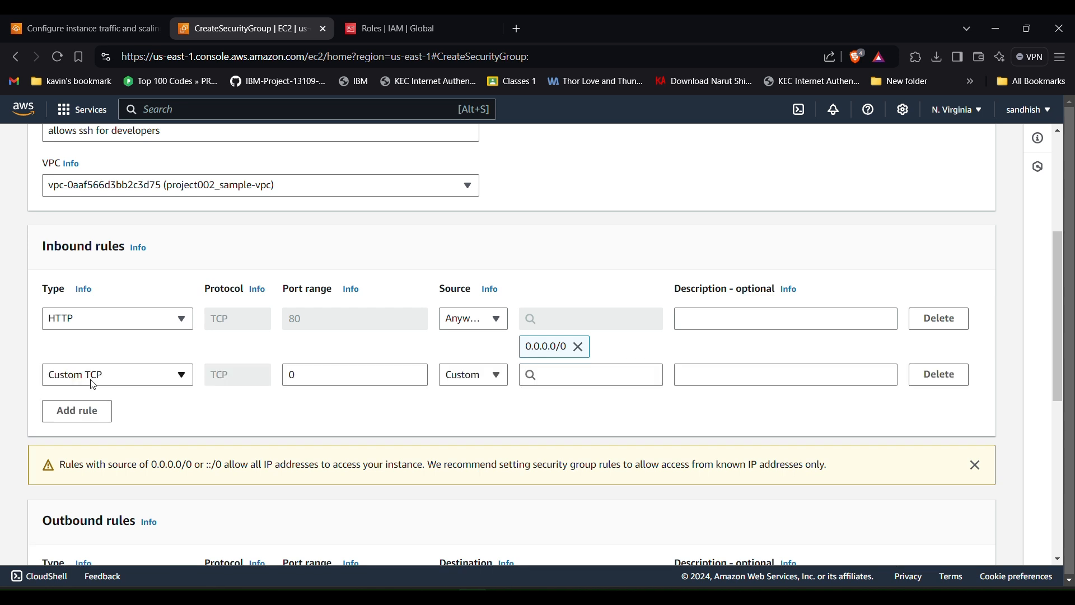
{"action": "left_click", "coordinate": [103, 378]}
{"action": "type", "text": "https"}
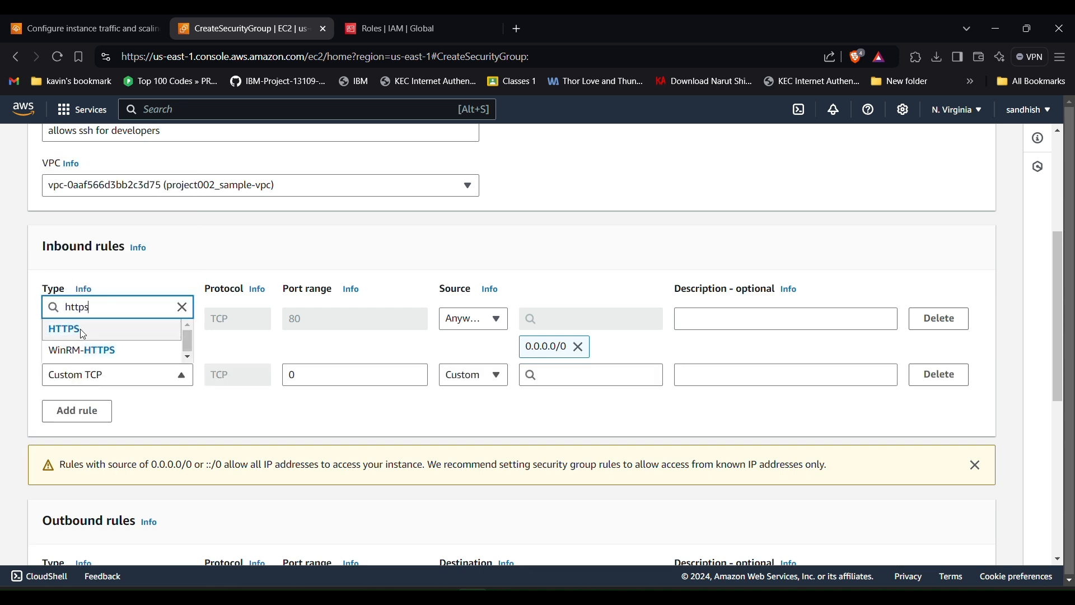
{"action": "left_click", "coordinate": [83, 331]}
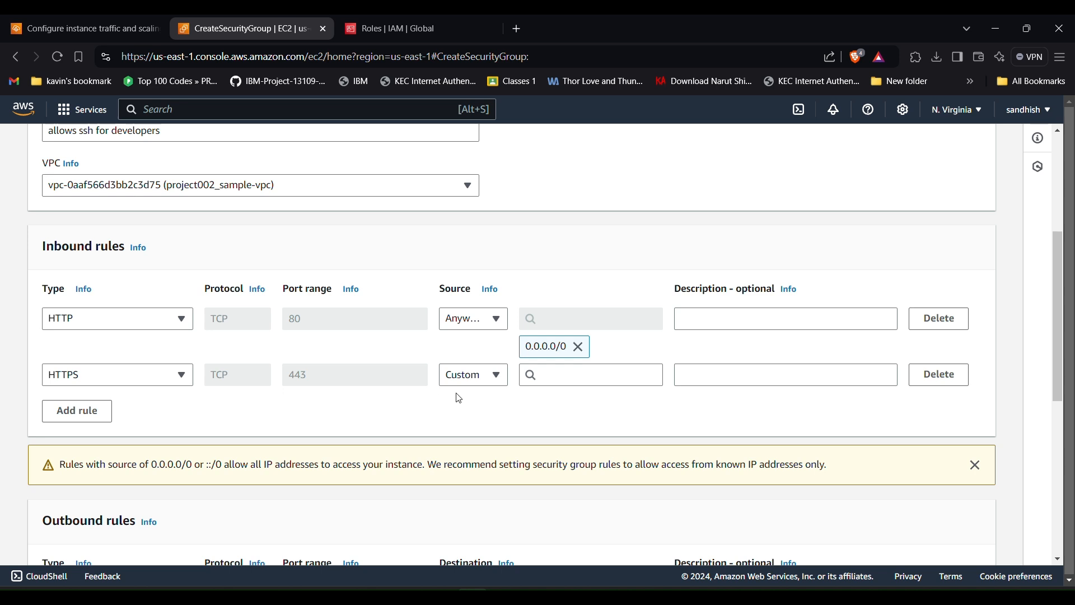
{"action": "left_click", "coordinate": [471, 378]}
{"action": "left_click", "coordinate": [480, 426]}
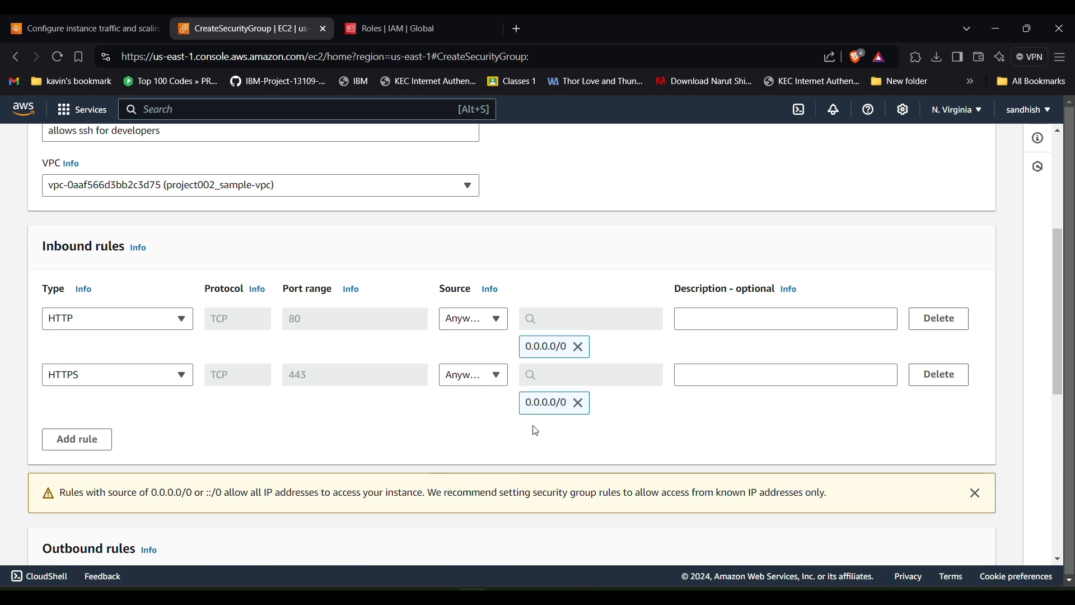
- Create the samplepython security group
{"action": "scroll", "coordinate": [625, 420], "scroll_direction": "down", "scroll_amount": 2}
{"action": "scroll", "coordinate": [626, 420], "scroll_direction": "down", "scroll_amount": 3}
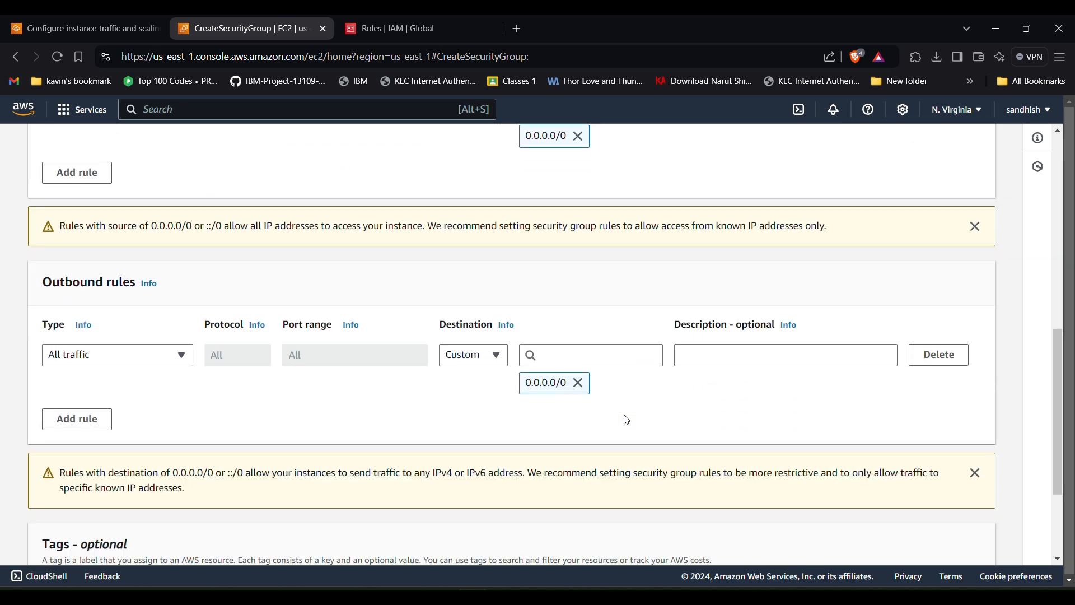
{"action": "scroll", "coordinate": [369, 451], "scroll_direction": "down", "scroll_amount": 3}
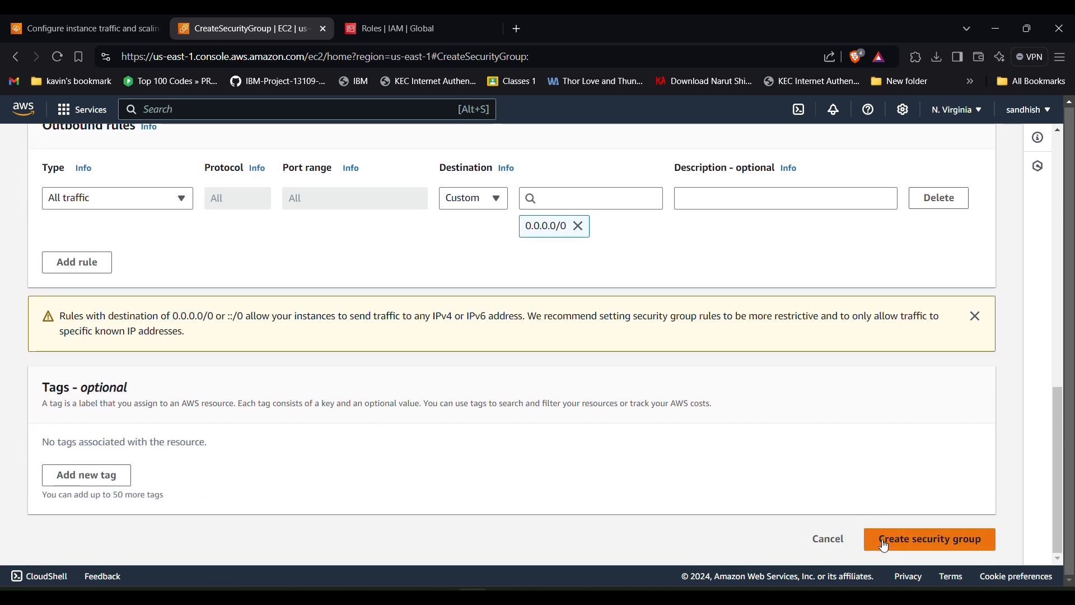
{"action": "left_click", "coordinate": [885, 540]}
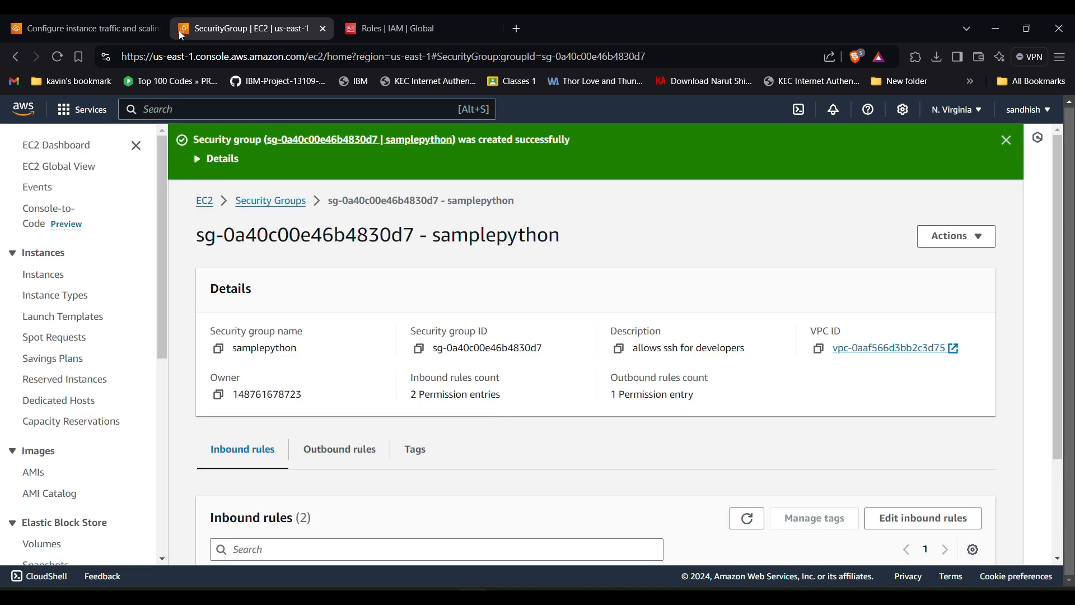
- Refresh the EC2 security group list and attach the sample security group to the environment
{"action": "left_click", "coordinate": [129, 31]}
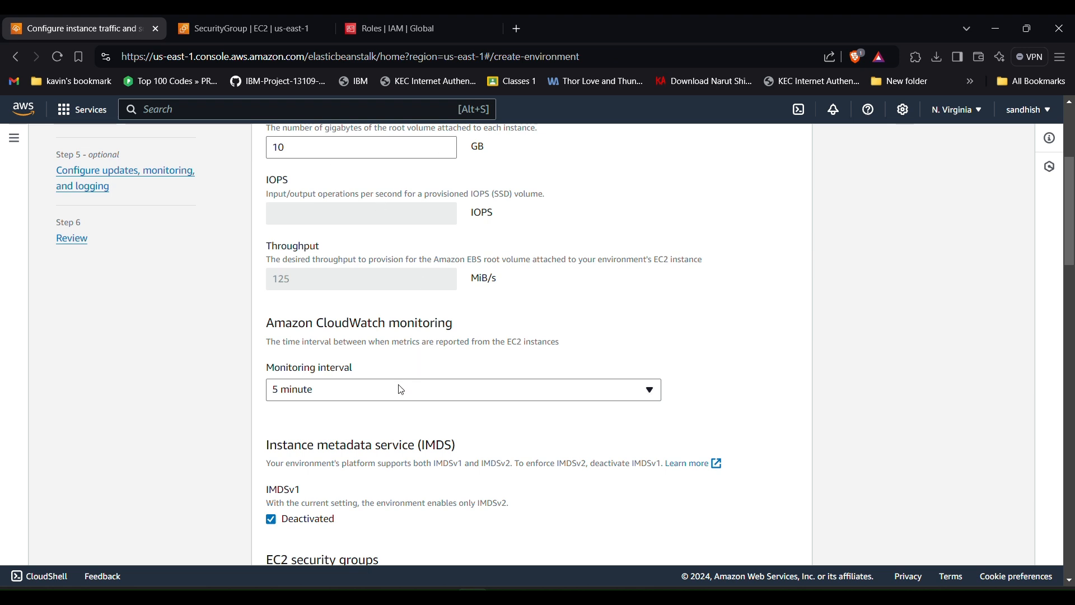
{"action": "scroll", "coordinate": [372, 384], "scroll_direction": "down", "scroll_amount": 3}
{"action": "scroll", "coordinate": [372, 385], "scroll_direction": "down", "scroll_amount": 3}
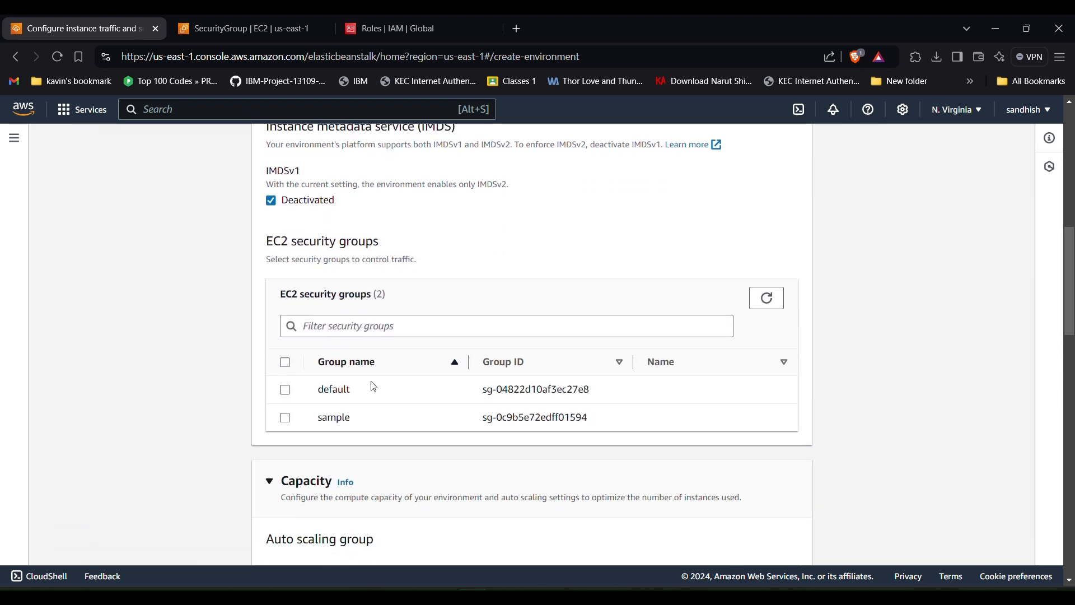
{"action": "left_click", "coordinate": [763, 299]}
{"action": "scroll", "coordinate": [280, 333], "scroll_direction": "down", "scroll_amount": 2}
{"action": "left_click", "coordinate": [286, 331]}
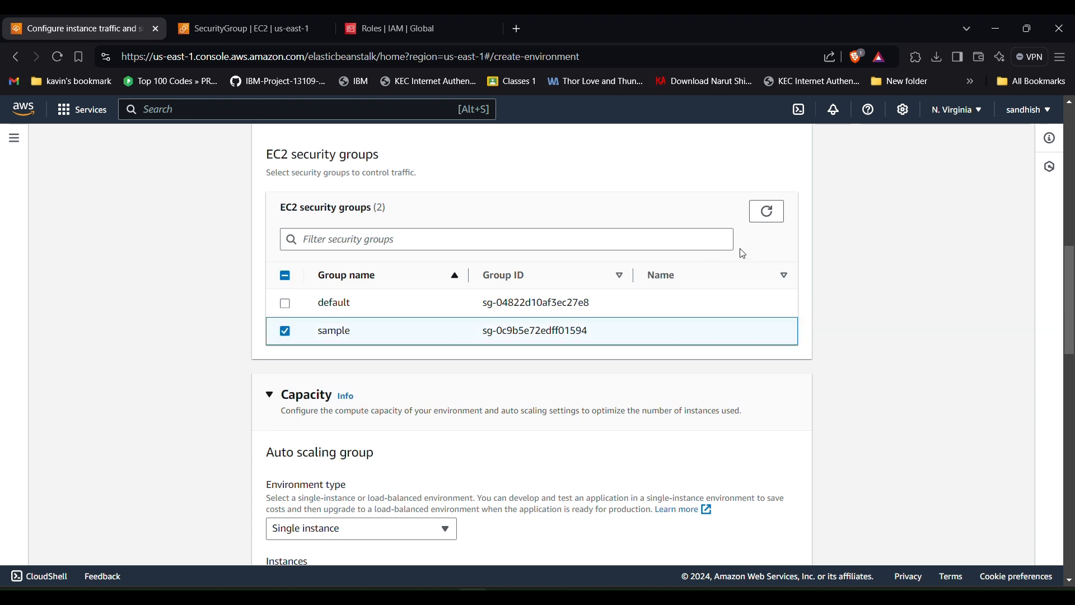
{"action": "left_click", "coordinate": [766, 216]}
{"action": "scroll", "coordinate": [638, 331], "scroll_direction": "down", "scroll_amount": 4}
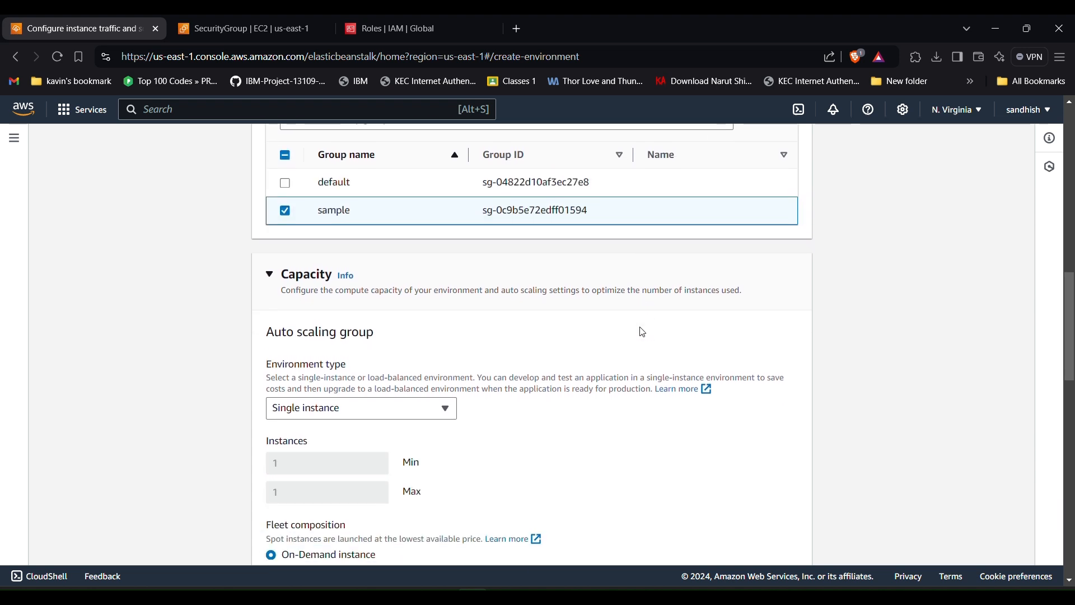
- Keep Single instance and limit instance types to t2.micro, removing t3.small and t3.micro
{"action": "left_click", "coordinate": [399, 264]}
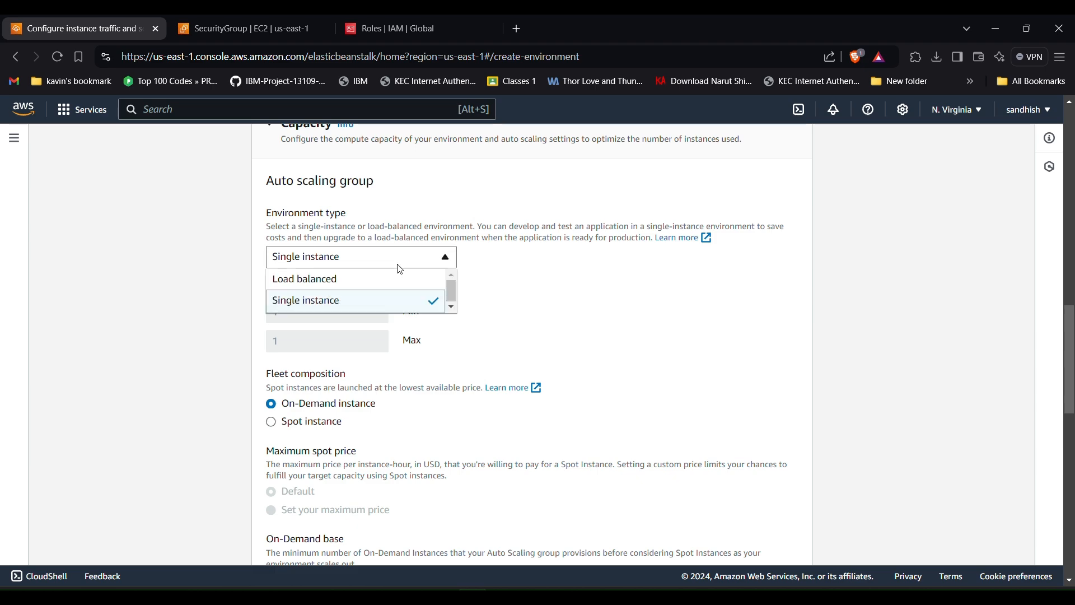
{"action": "left_click", "coordinate": [399, 267]}
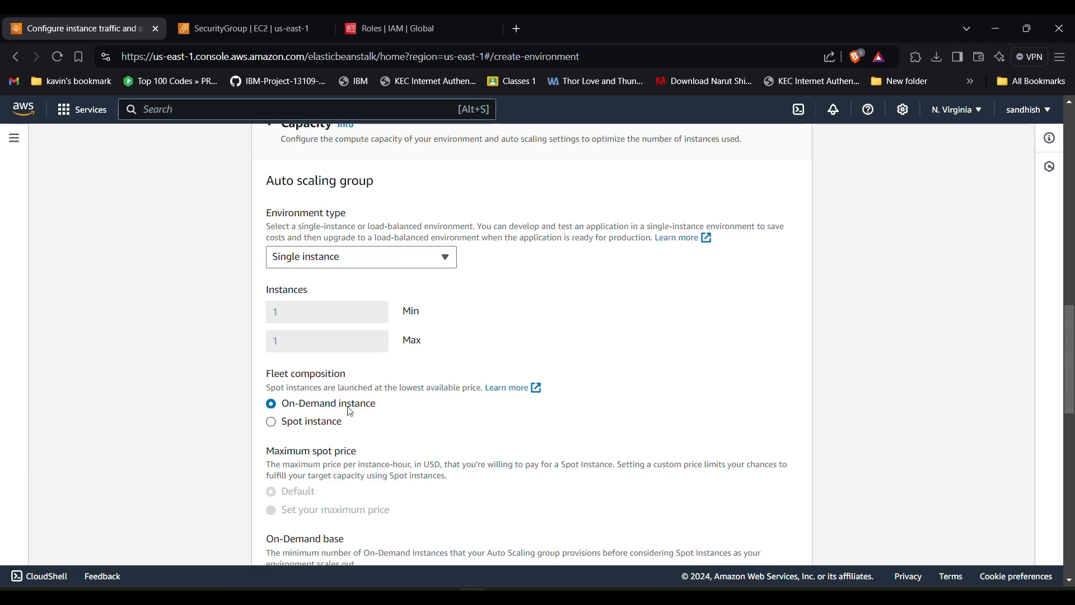
{"action": "scroll", "coordinate": [351, 413], "scroll_direction": "down", "scroll_amount": 9}
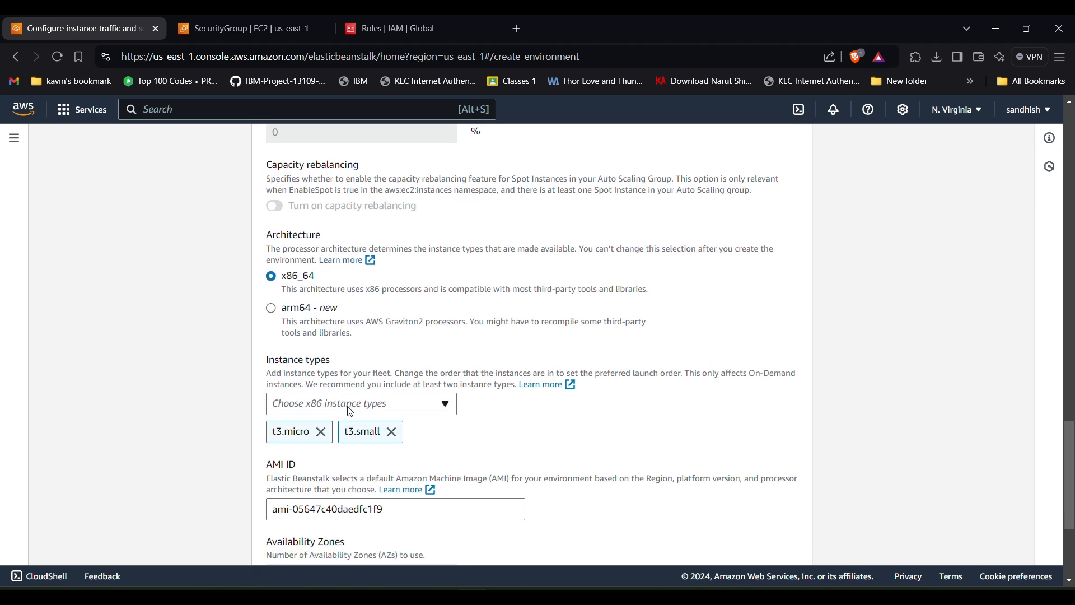
{"action": "scroll", "coordinate": [352, 412], "scroll_direction": "down", "scroll_amount": 1}
{"action": "left_click", "coordinate": [359, 388]}
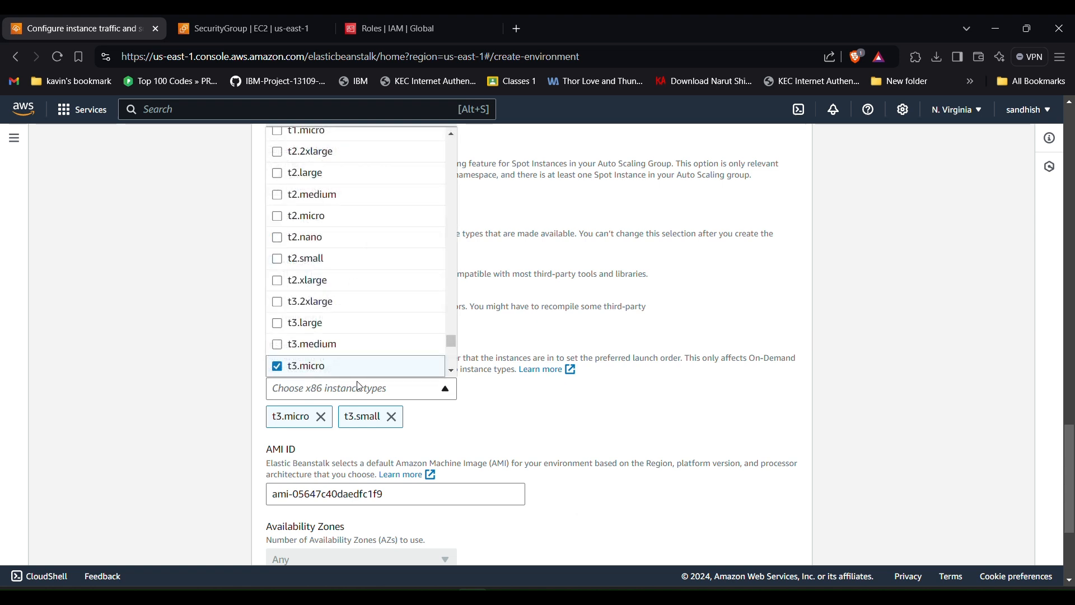
{"action": "left_click", "coordinate": [312, 217]}
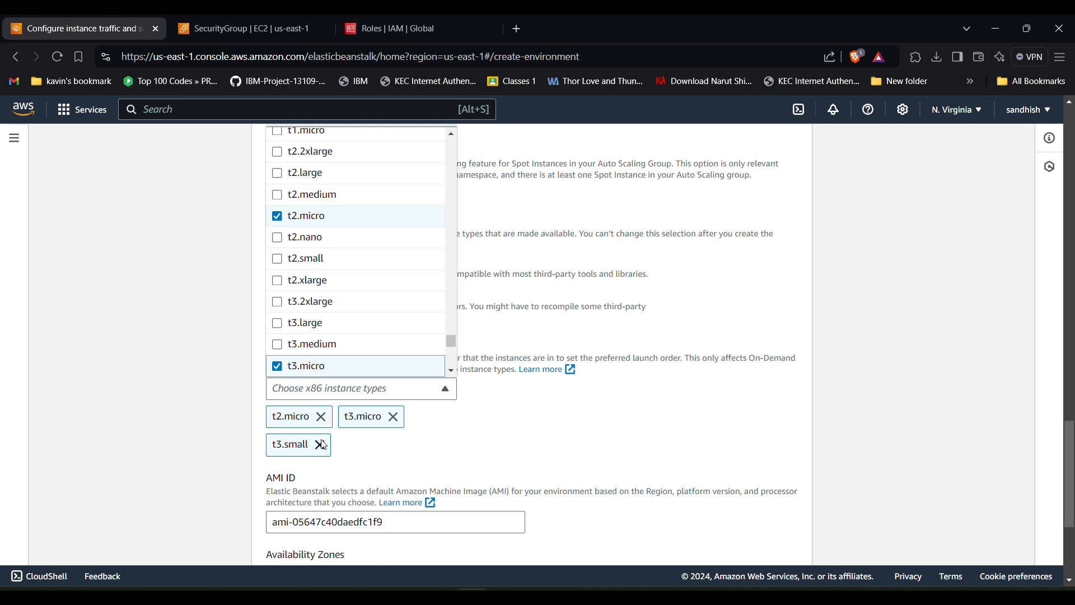
{"action": "left_click", "coordinate": [320, 445]}
{"action": "left_click", "coordinate": [320, 445]}
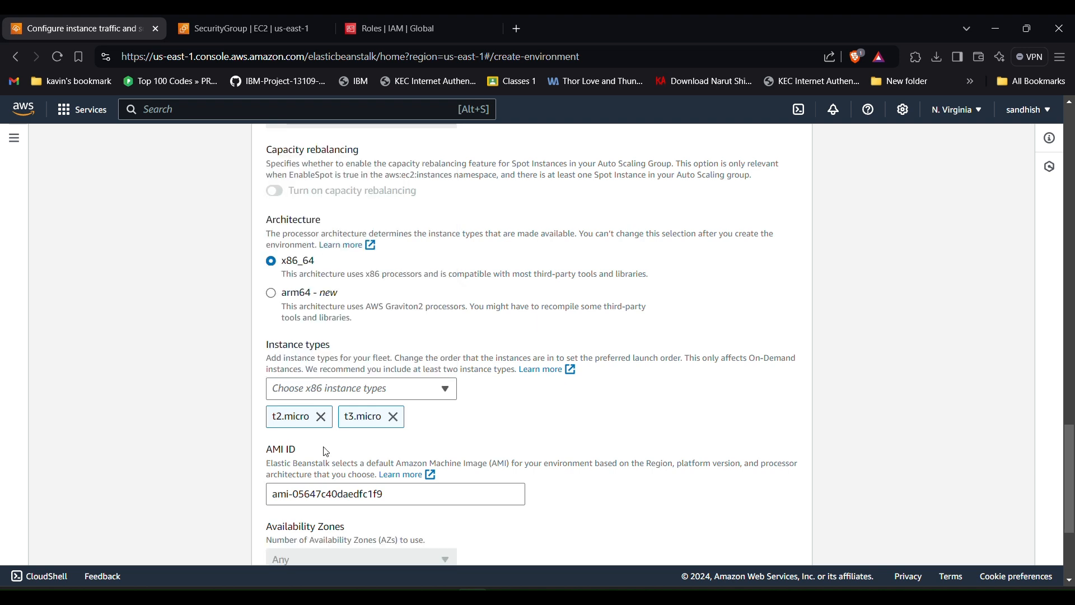
{"action": "left_click", "coordinate": [398, 420]}
- Check the AMI ID value and continue to the updates, monitoring and logging step
{"action": "scroll", "coordinate": [443, 435], "scroll_direction": "down", "scroll_amount": 3}
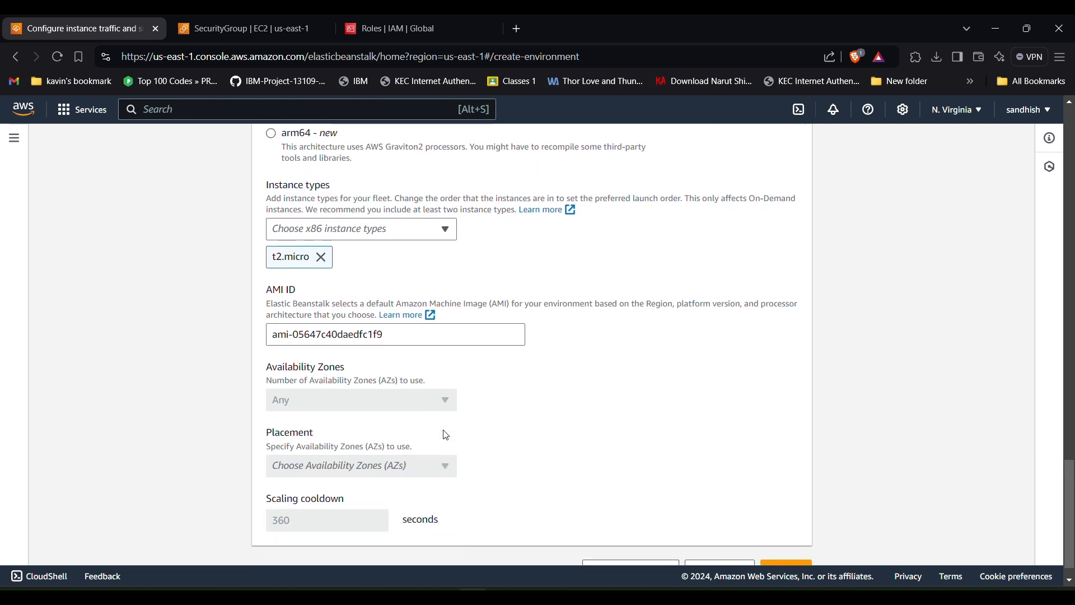
{"action": "left_click_drag", "start_coordinate": [388, 306], "coordinate": [247, 322]}
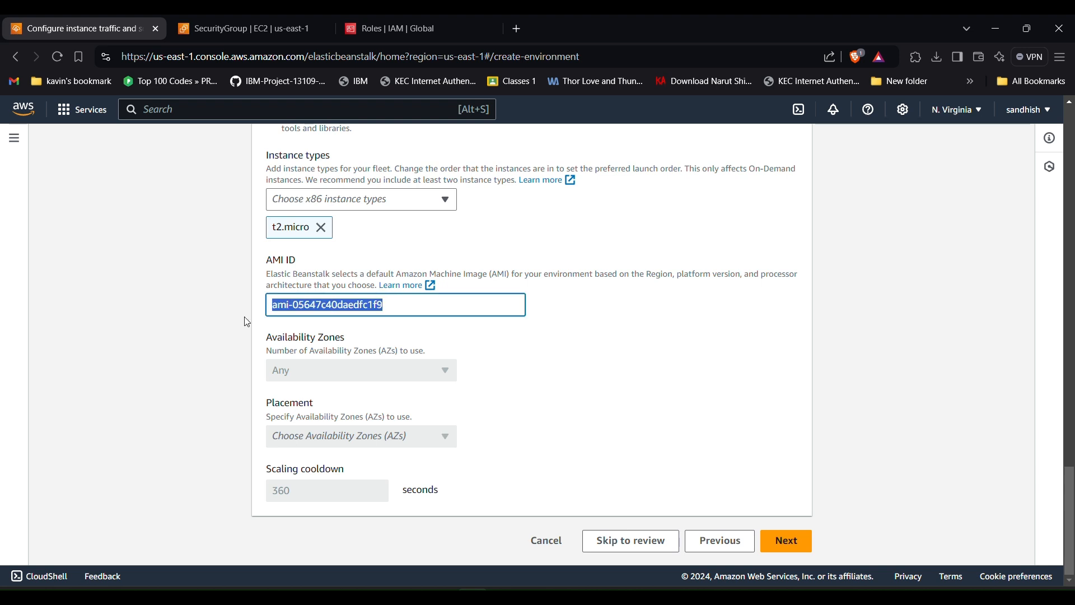
{"action": "left_click", "coordinate": [607, 315]}
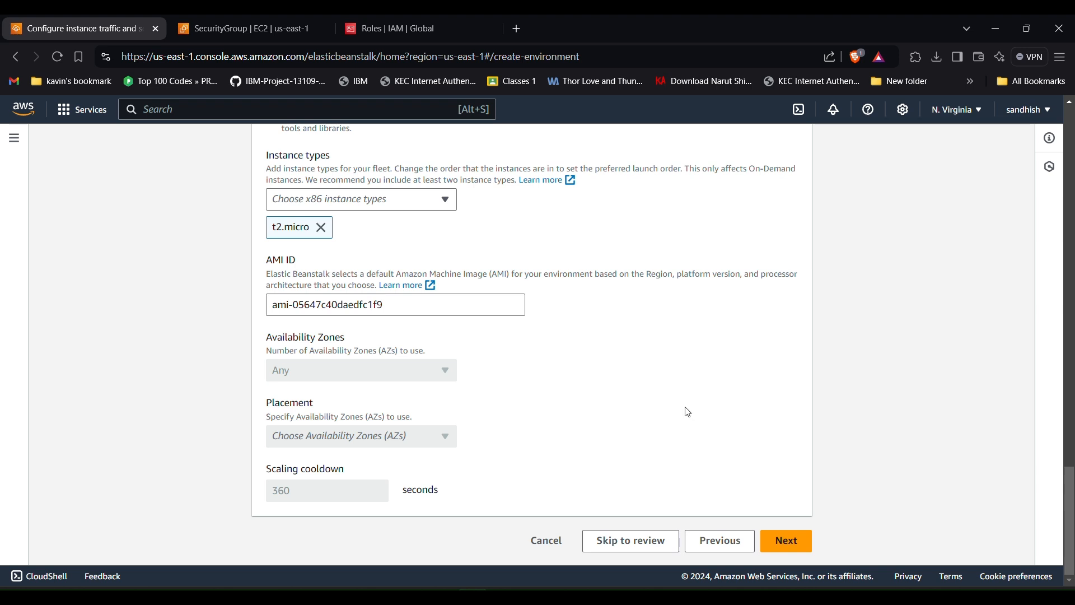
{"action": "left_click", "coordinate": [777, 546]}
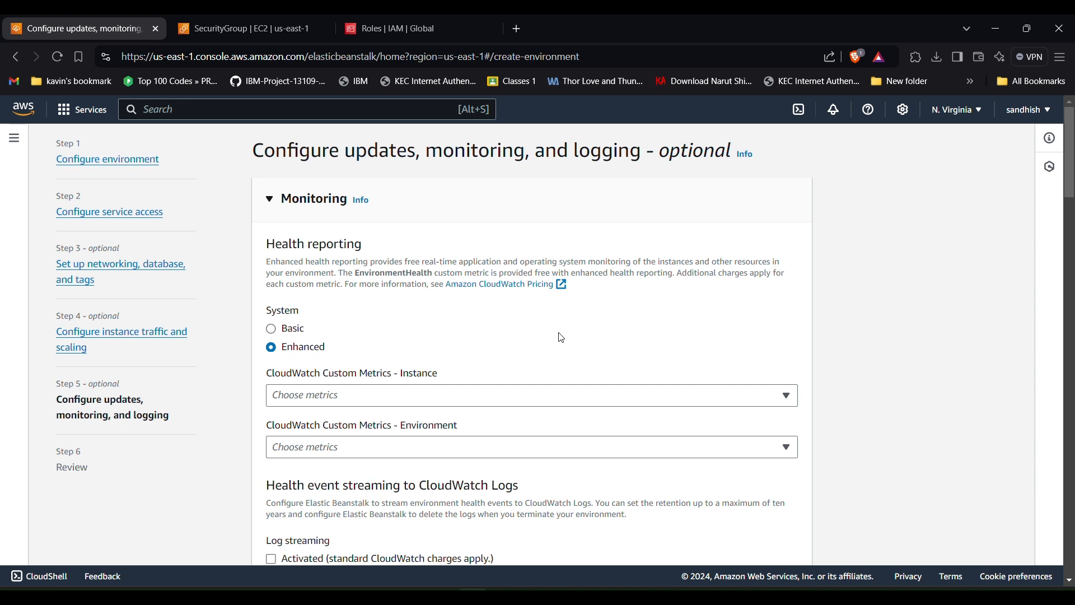
- Switch health reporting to Basic and deactivate managed platform updates
{"action": "left_click", "coordinate": [284, 329]}
{"action": "scroll", "coordinate": [284, 329], "scroll_direction": "down", "scroll_amount": 3}
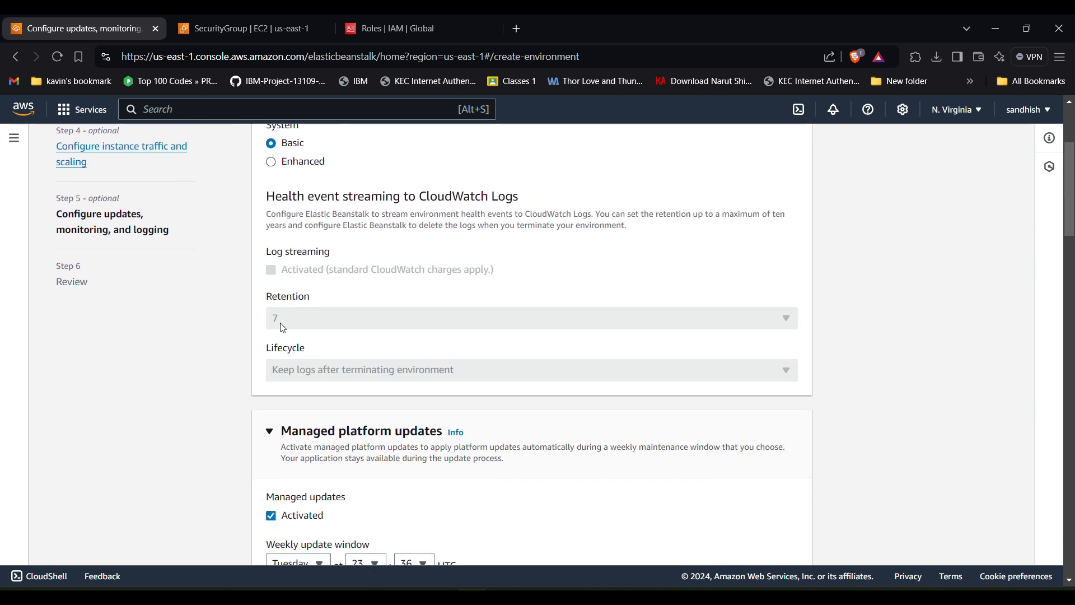
{"action": "scroll", "coordinate": [284, 328], "scroll_direction": "down", "scroll_amount": 3}
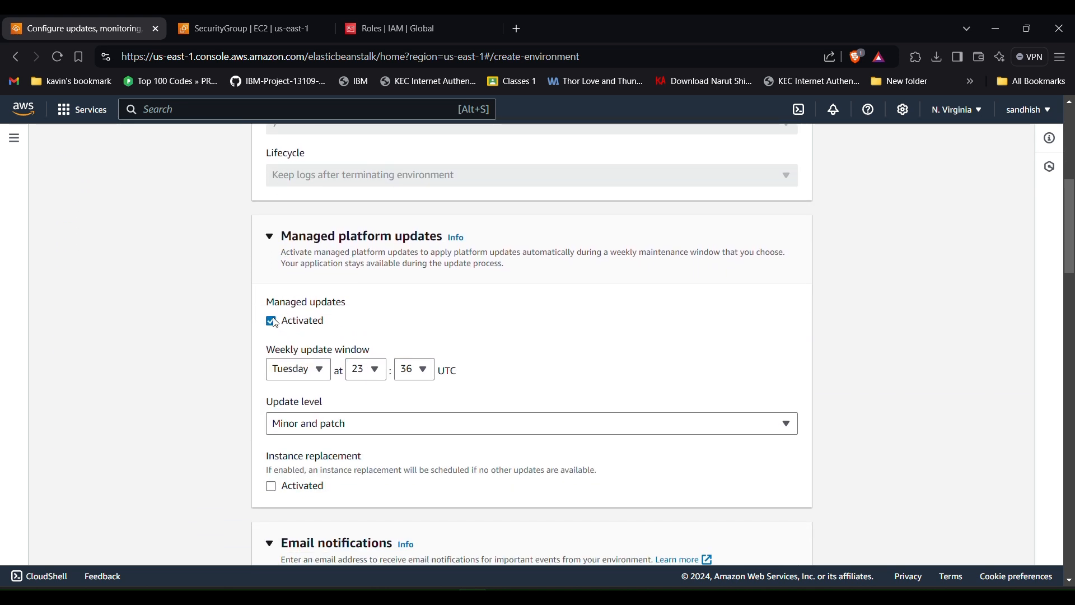
{"action": "left_click", "coordinate": [271, 322]}
{"action": "scroll", "coordinate": [274, 323], "scroll_direction": "down", "scroll_amount": 4}
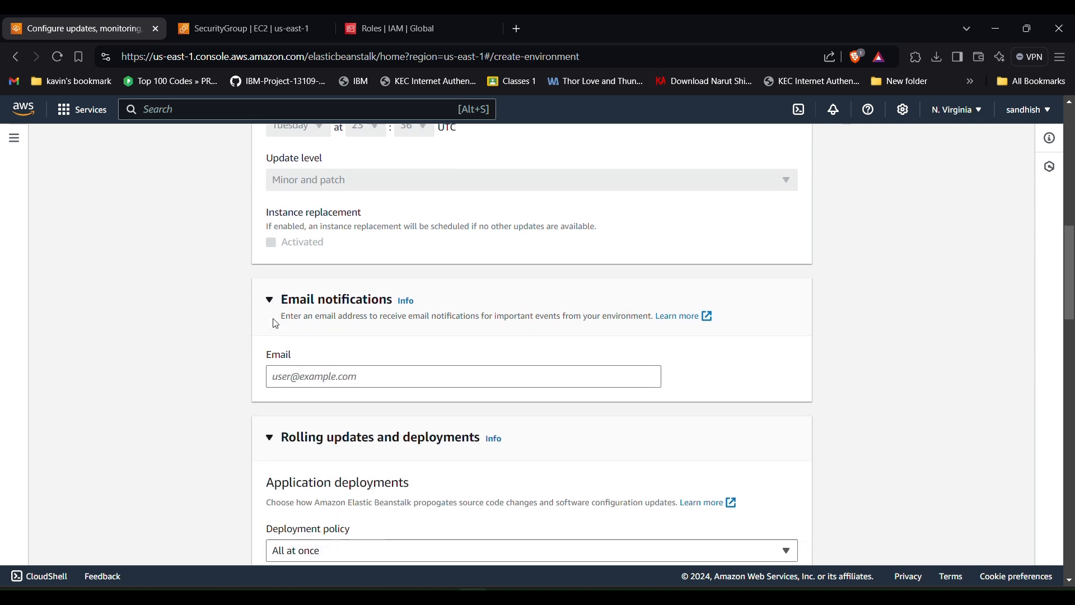
{"action": "scroll", "coordinate": [275, 324], "scroll_direction": "down", "scroll_amount": 1}
- Enter the notification e-mail address, keep rolling updates deactivated, and continue to review
{"action": "left_click", "coordinate": [345, 305]}
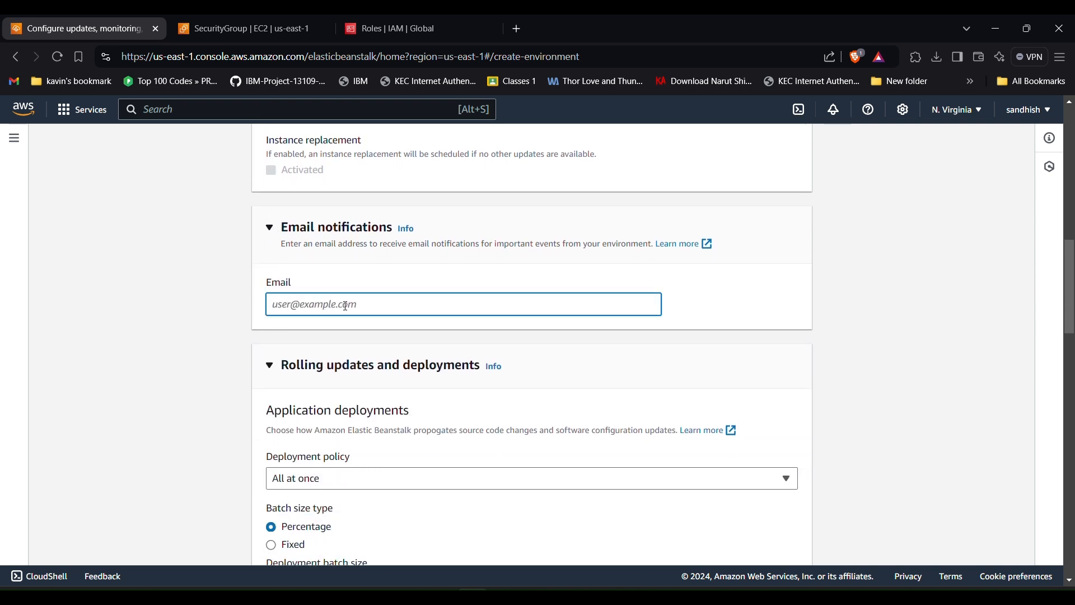
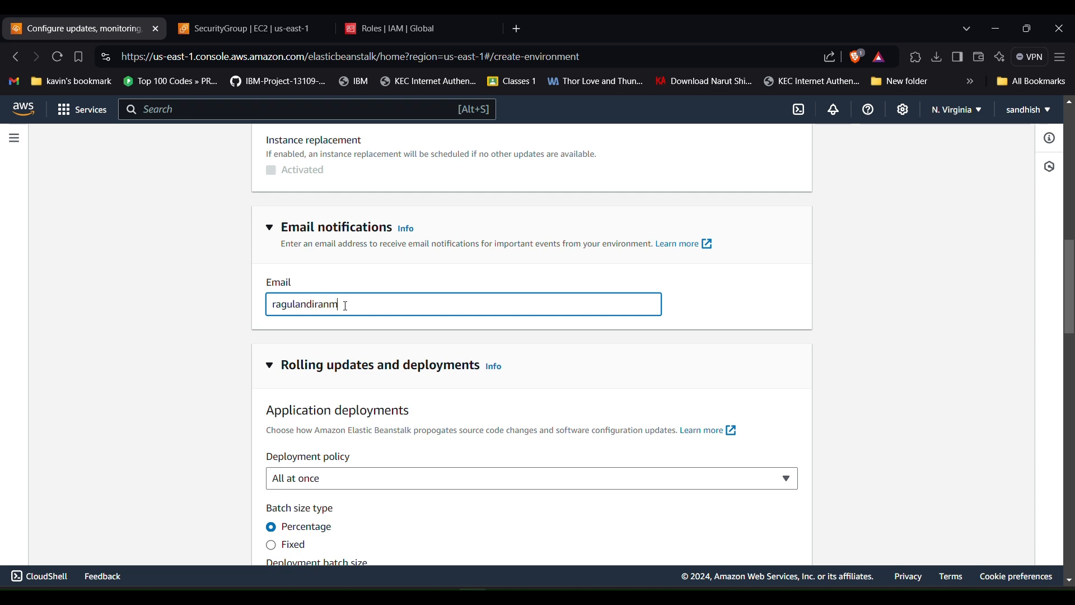
{"action": "scroll", "coordinate": [387, 373], "scroll_direction": "down", "scroll_amount": 2}
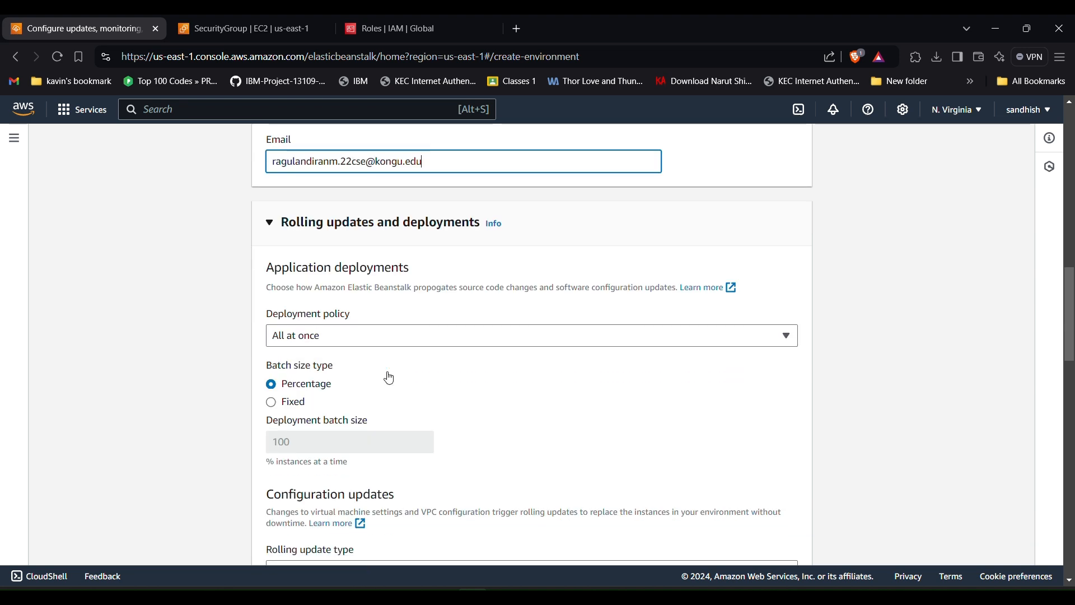
{"action": "scroll", "coordinate": [282, 396], "scroll_direction": "down", "scroll_amount": 3}
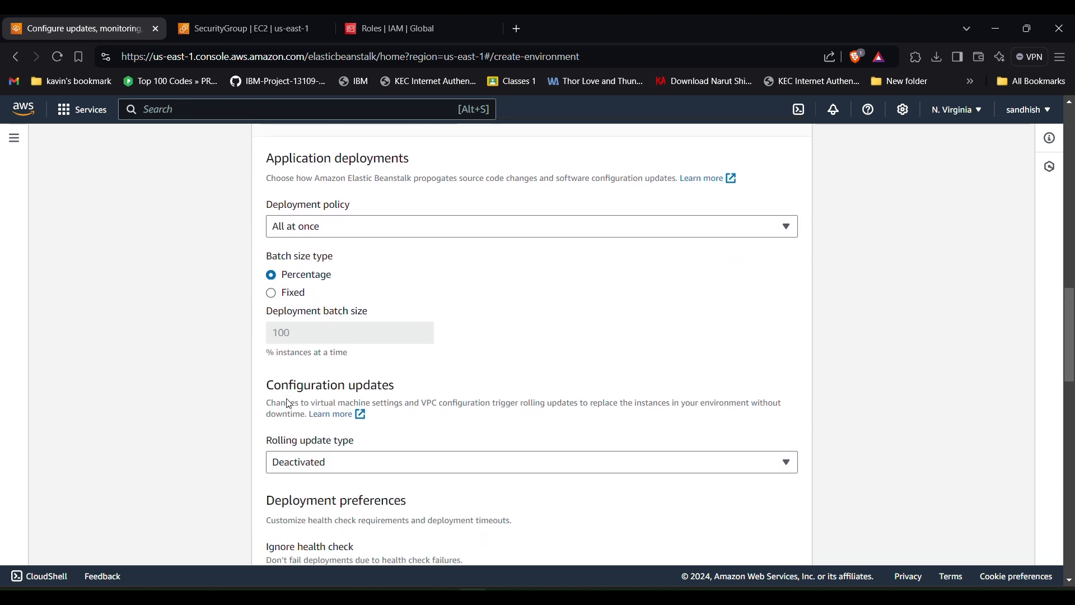
{"action": "left_click", "coordinate": [324, 350]}
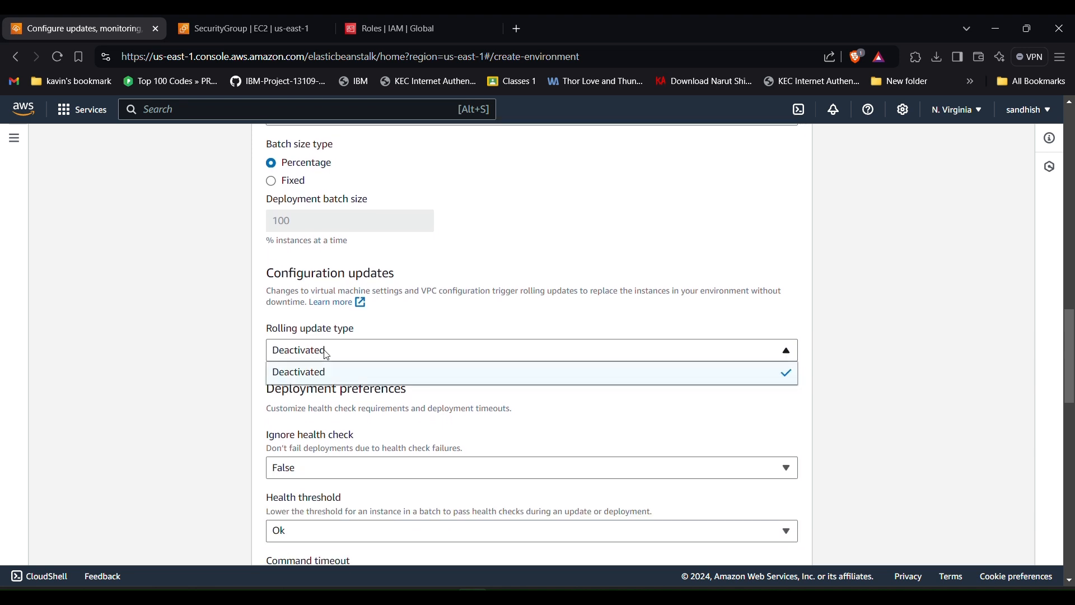
{"action": "scroll", "coordinate": [435, 334], "scroll_direction": "down", "scroll_amount": 10}
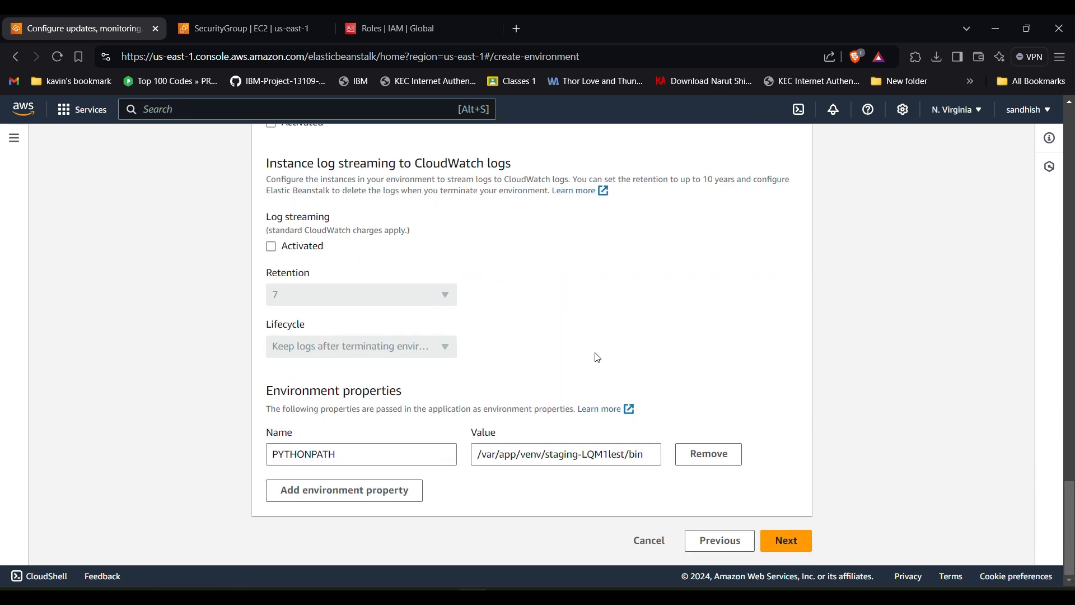
{"action": "left_click", "coordinate": [776, 542]}
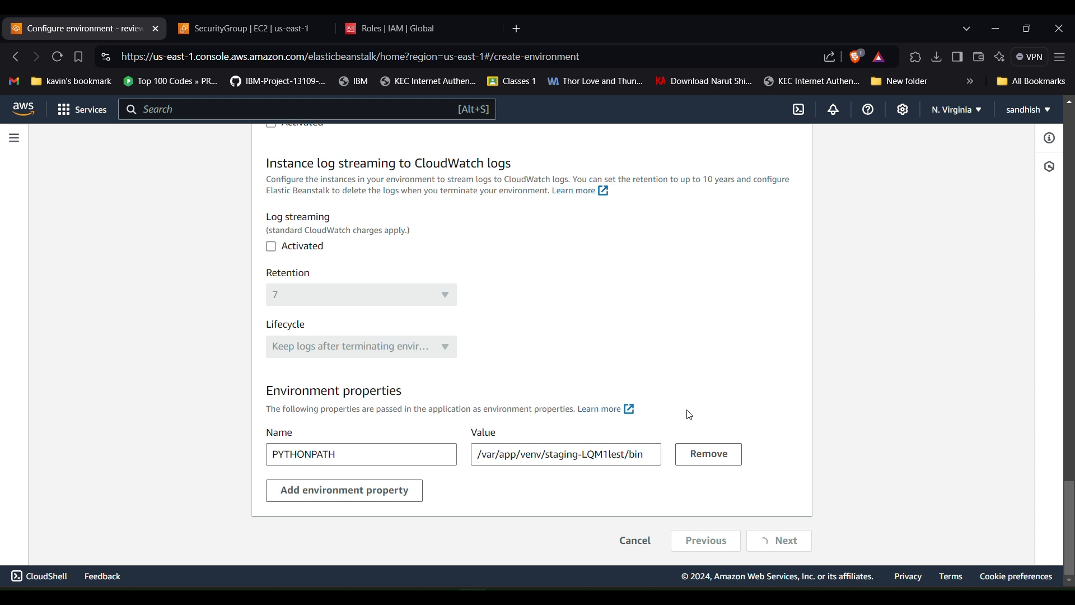
- Review the Sampleebs-env settings, submit it for creation, and dismiss the role-already-exists error
{"action": "scroll", "coordinate": [442, 302], "scroll_direction": "down", "scroll_amount": 1}
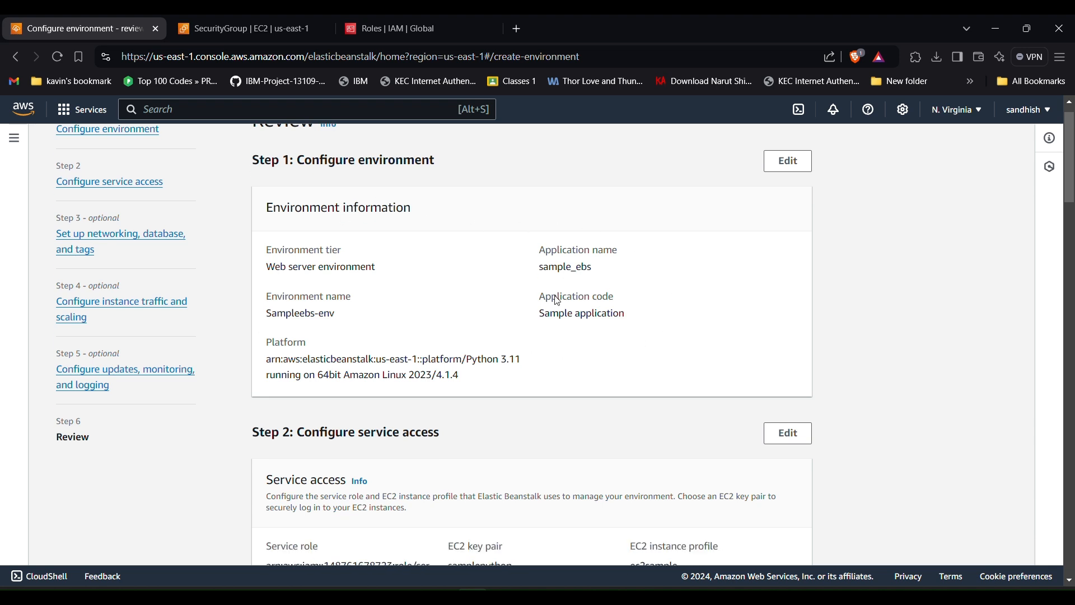
{"action": "scroll", "coordinate": [558, 302], "scroll_direction": "down", "scroll_amount": 4}
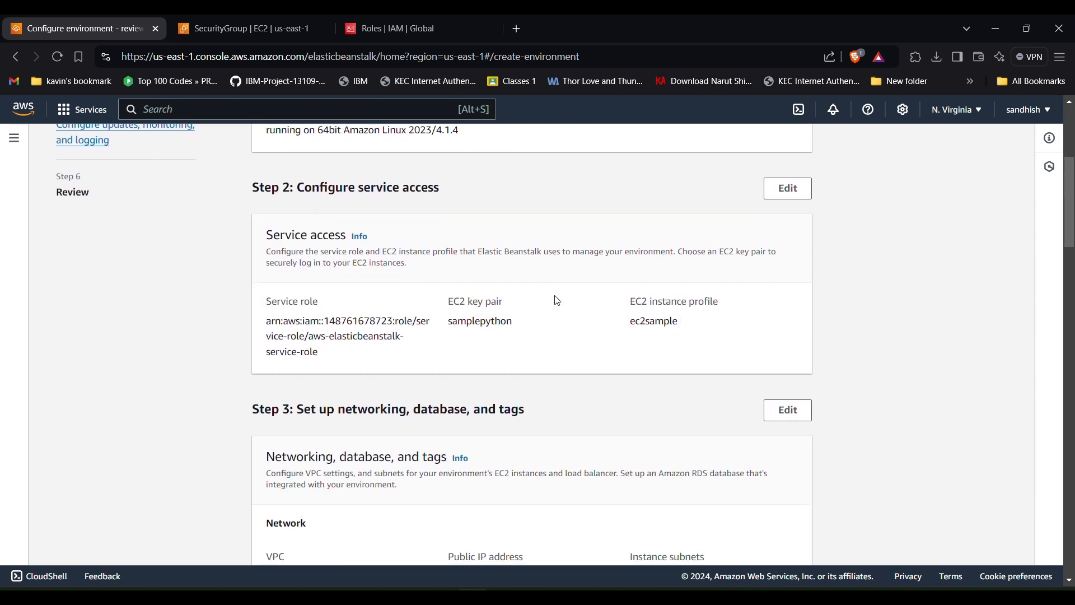
{"action": "scroll", "coordinate": [446, 323], "scroll_direction": "down", "scroll_amount": 3}
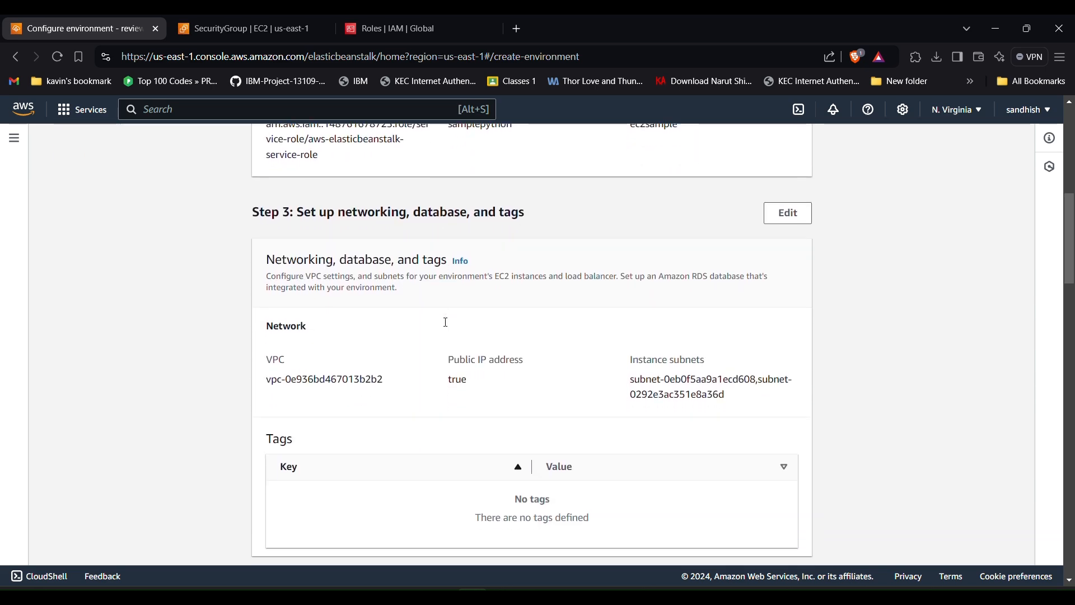
{"action": "scroll", "coordinate": [528, 290], "scroll_direction": "down", "scroll_amount": 20}
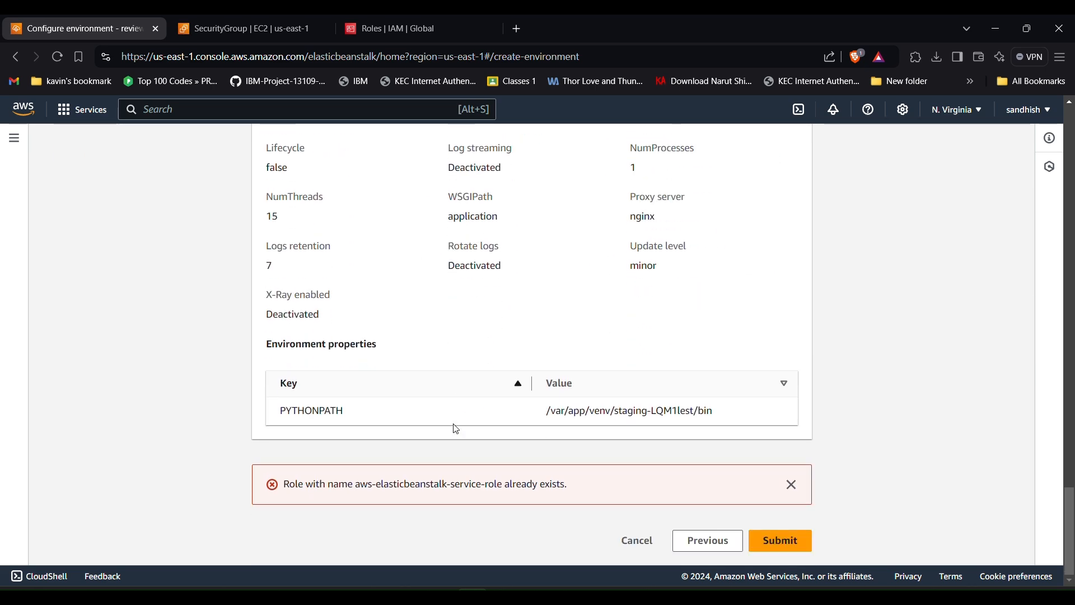
{"action": "left_click", "coordinate": [768, 542]}
{"action": "left_click", "coordinate": [792, 485]}
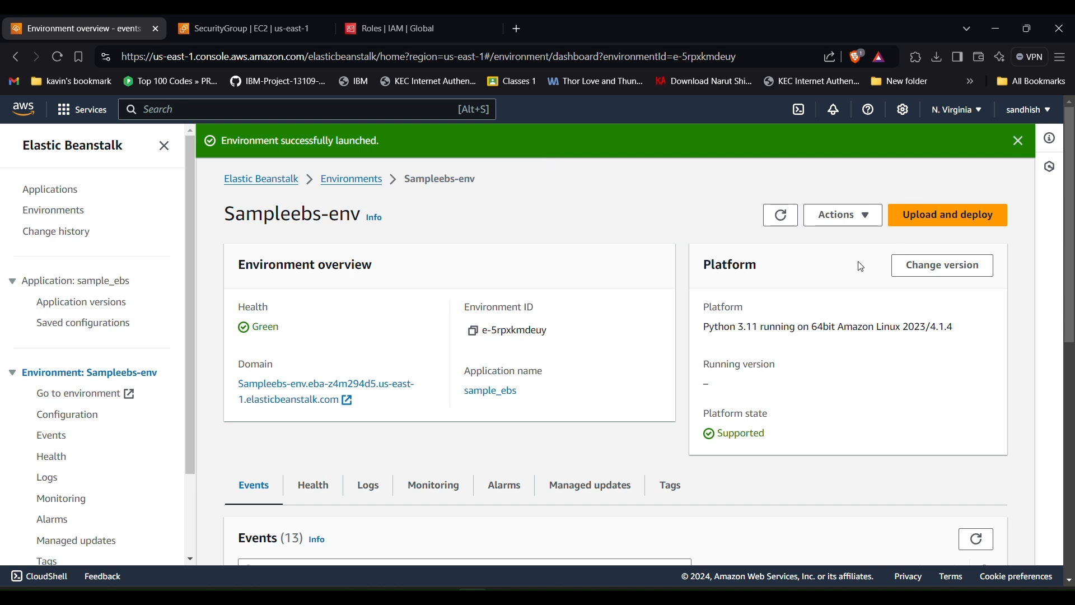
- Open the Sampleebs-env domain link in a new browser tab
{"action": "left_click", "coordinate": [365, 390]}
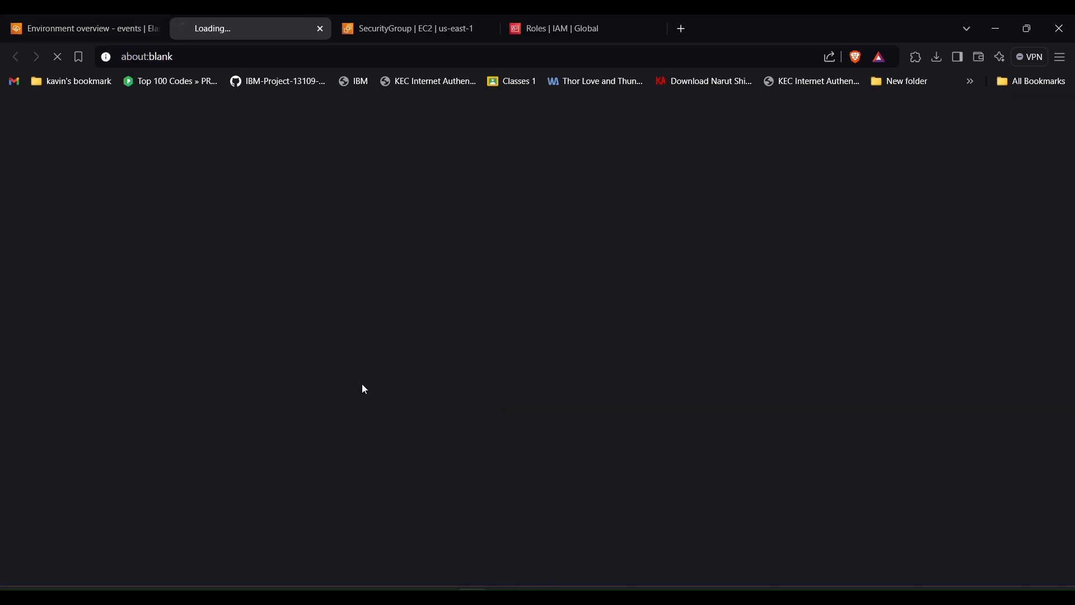